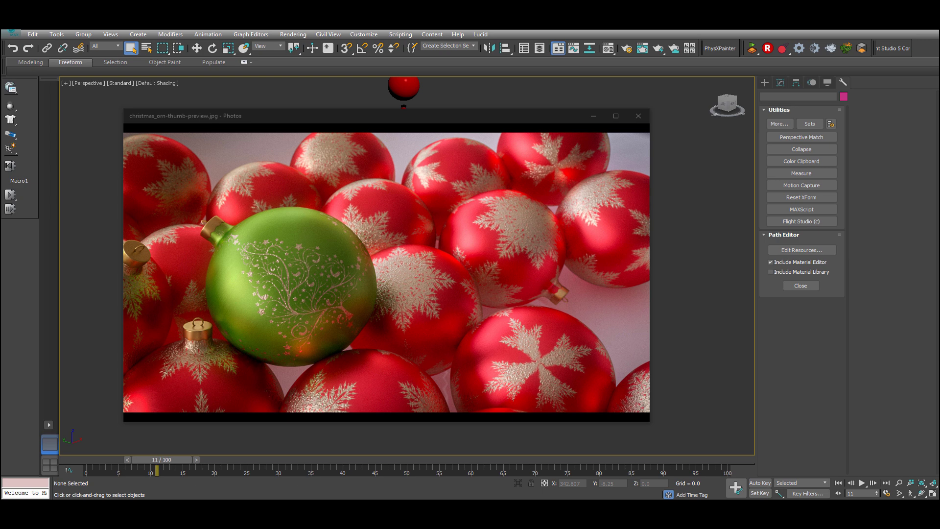
Step: Examine the Christmas ornament reference photo, then return to 3ds Max
mouse_move(491, 247)
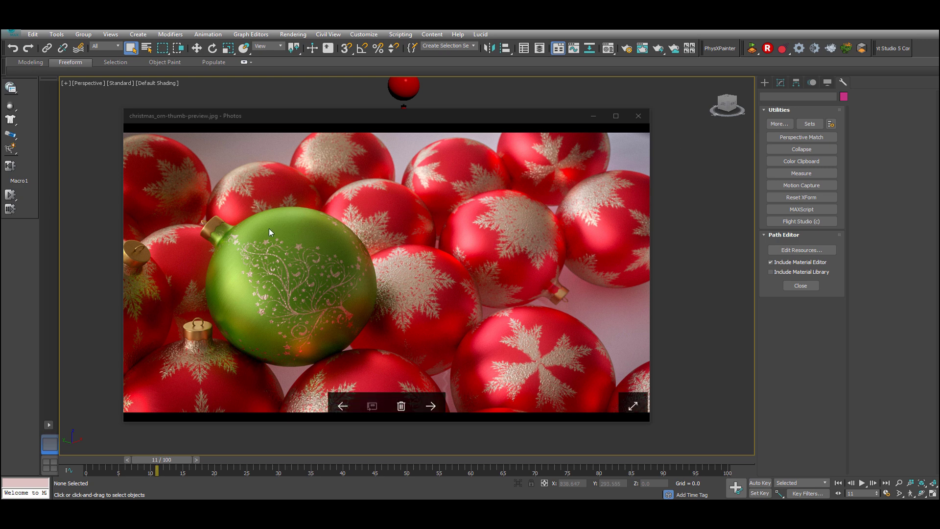
drag(429, 117, 451, 100)
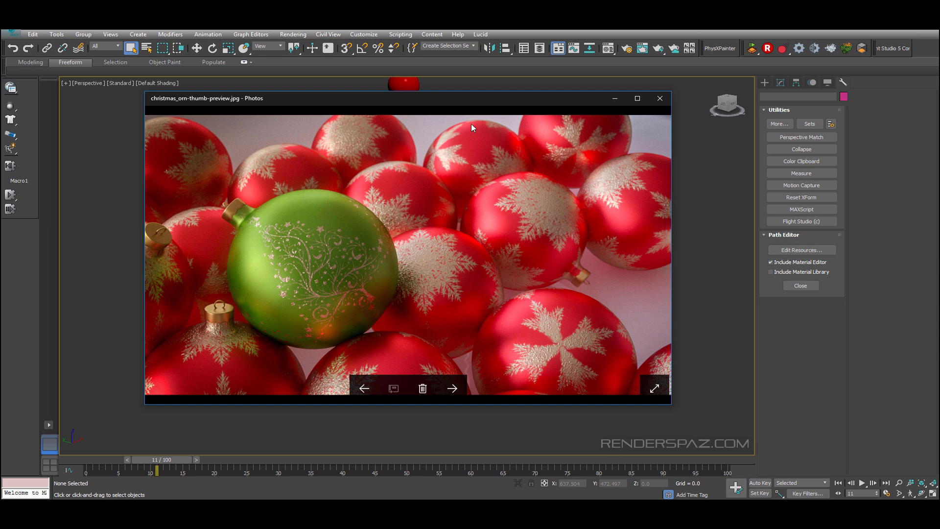
mouse_move(507, 105)
mouse_down()
mouse_move(551, 101)
mouse_move(492, 114)
mouse_up()
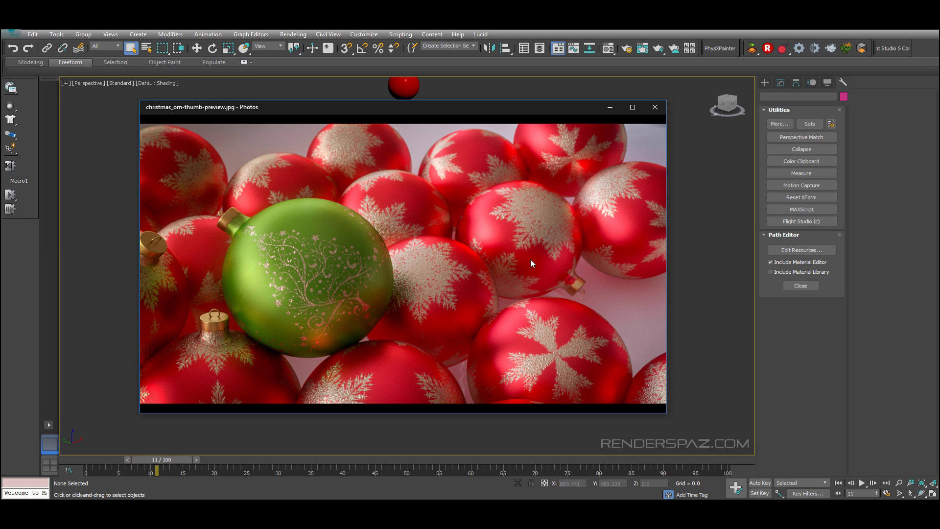
mouse_move(544, 204)
key(alt+Tab)
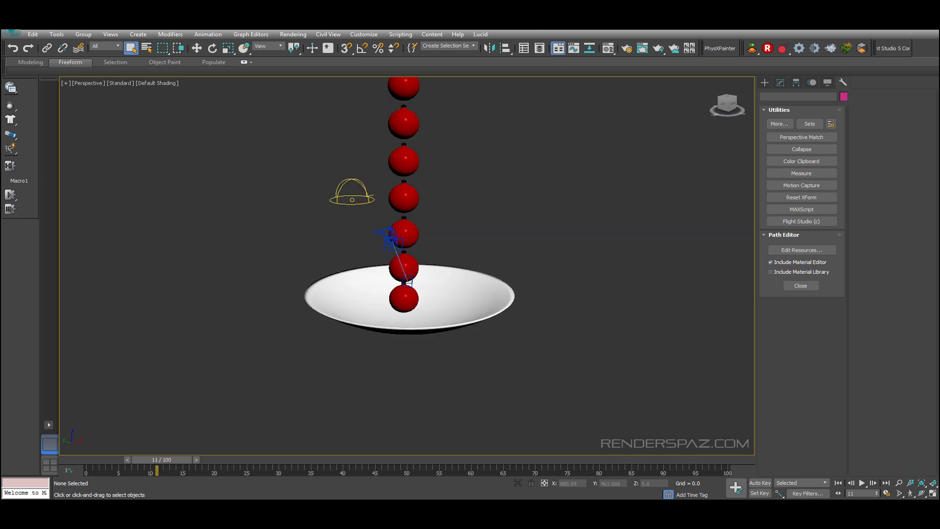
Step: Select the bowl and inspect the settings of its MassFX Rigid Body modifier
click(477, 312)
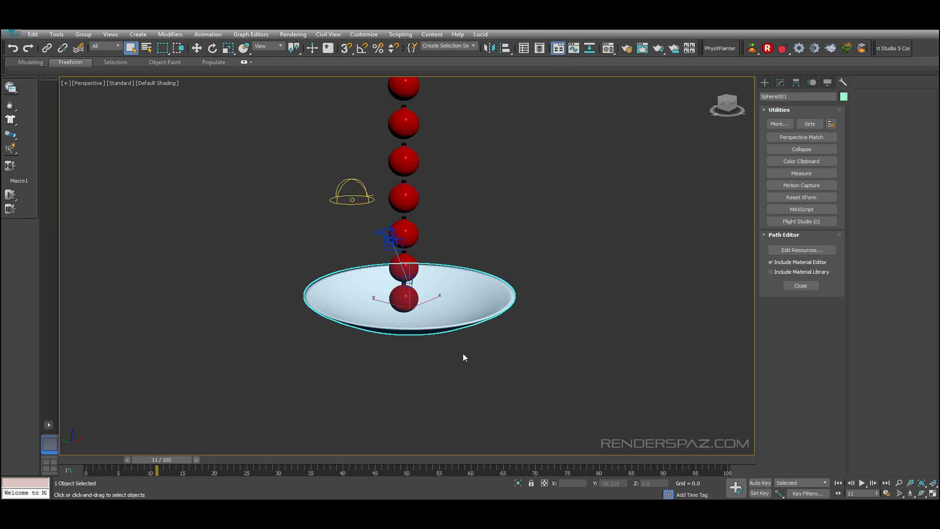
click(764, 82)
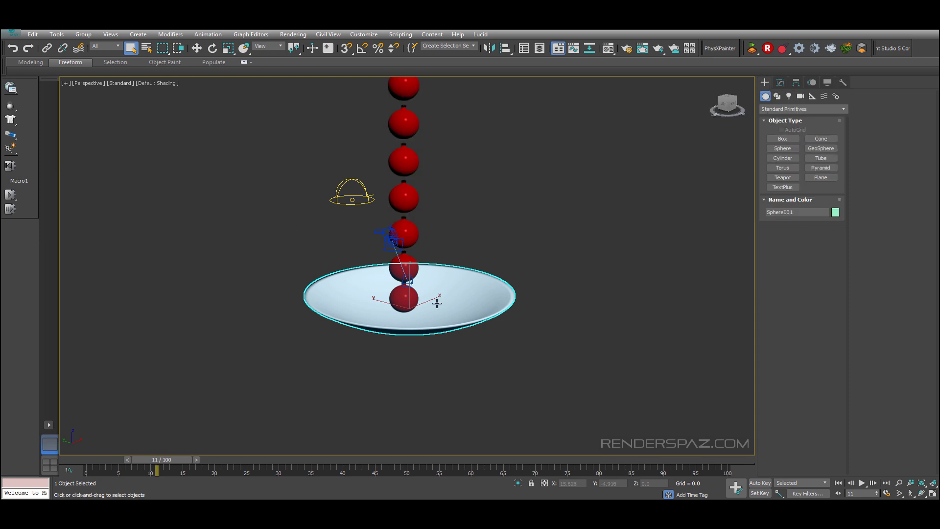
alt+middle_drag(441, 304, 451, 277)
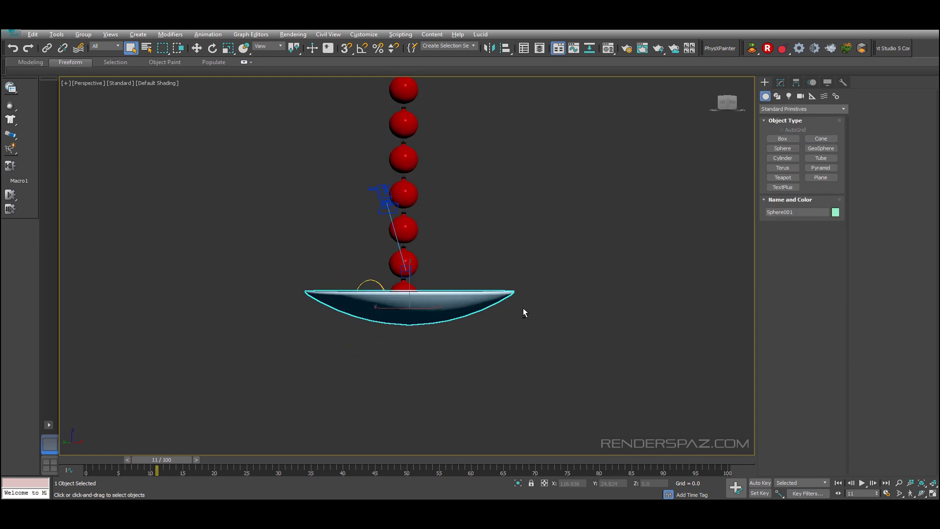
alt+middle_drag(523, 312, 481, 300)
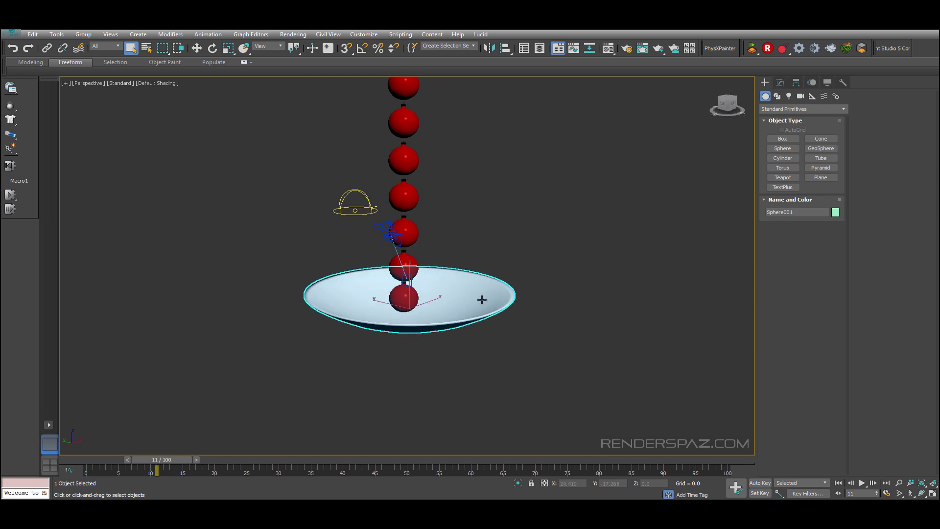
scroll(476, 313, up, 5)
alt+middle_drag(507, 264, 496, 314)
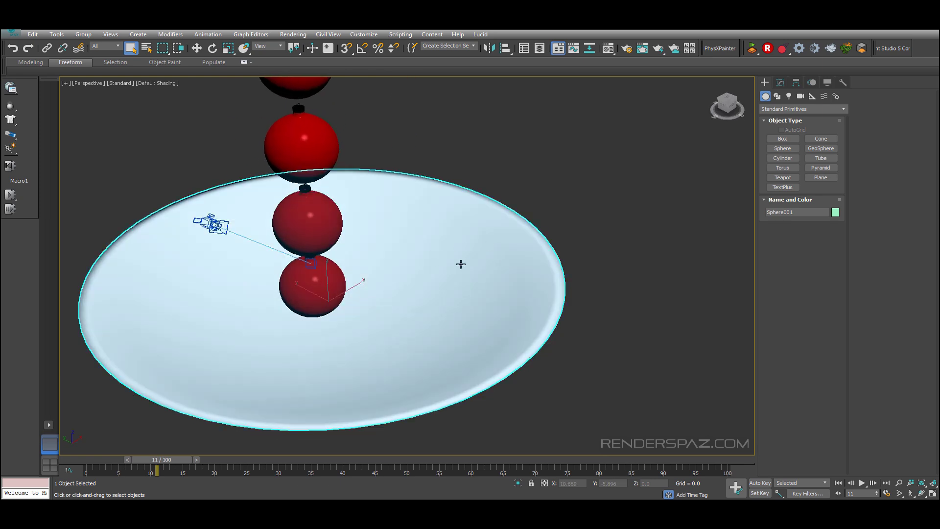
click(781, 83)
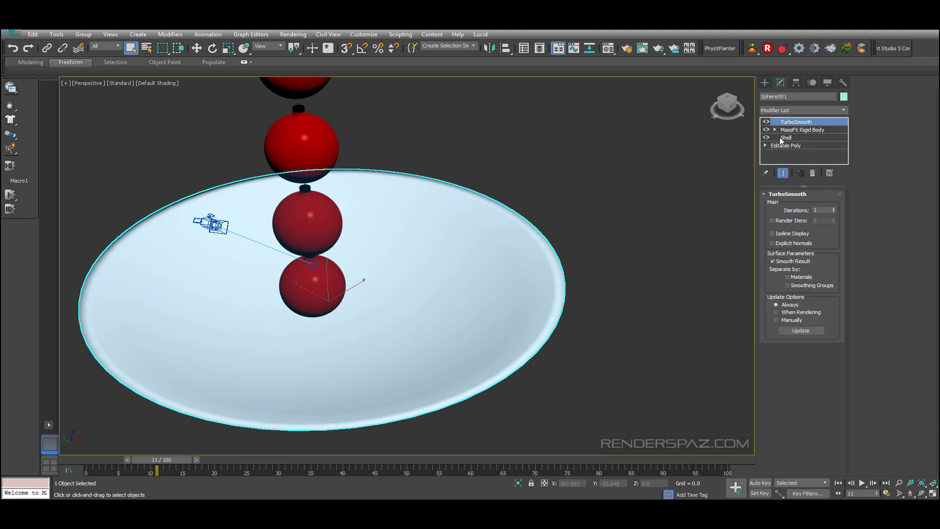
click(791, 130)
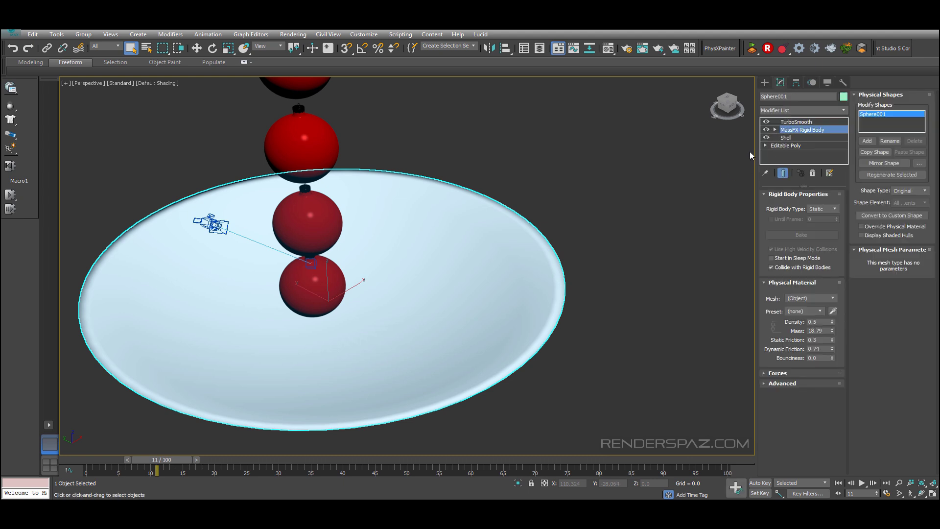
Step: Orbit around the bowl and ornament stack to inspect the scene
click(572, 224)
alt+middle_drag(470, 342, 425, 268)
click(479, 295)
alt+middle_drag(379, 246, 381, 249)
middle_drag(381, 249, 411, 279)
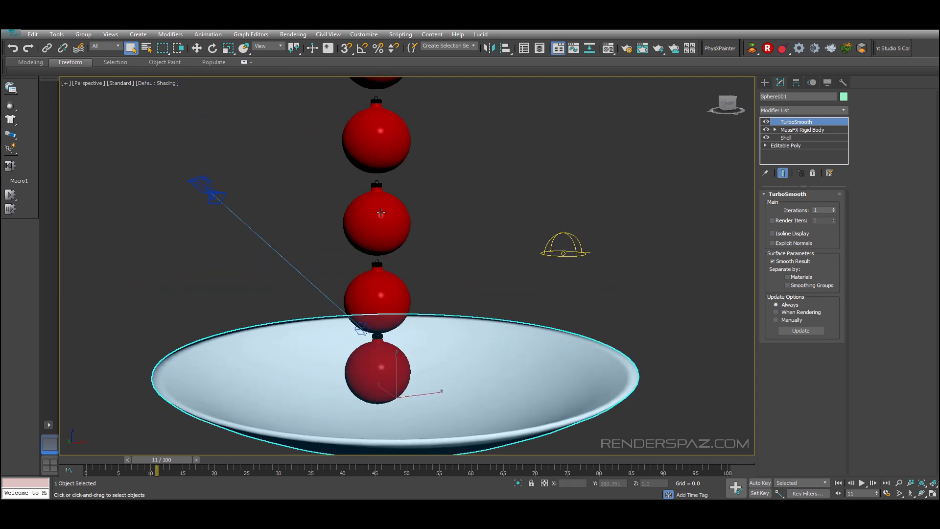
click(377, 223)
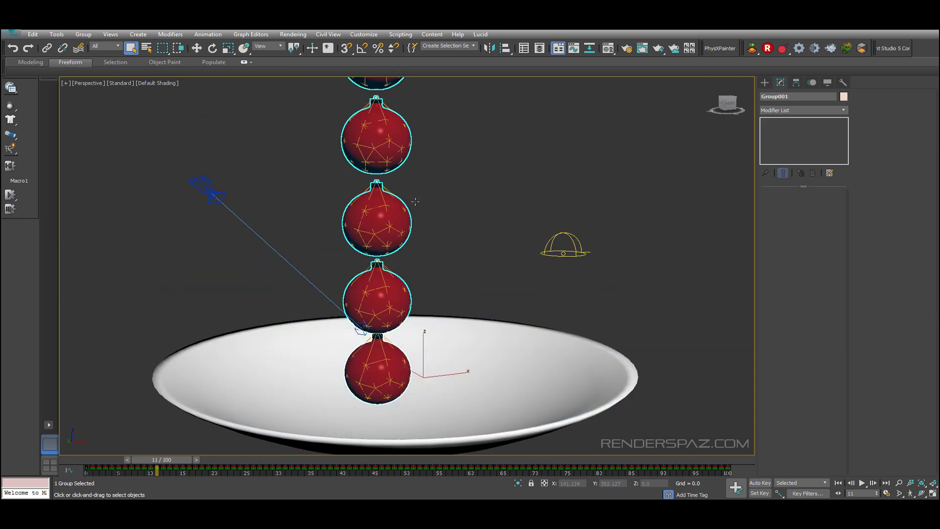
click(472, 259)
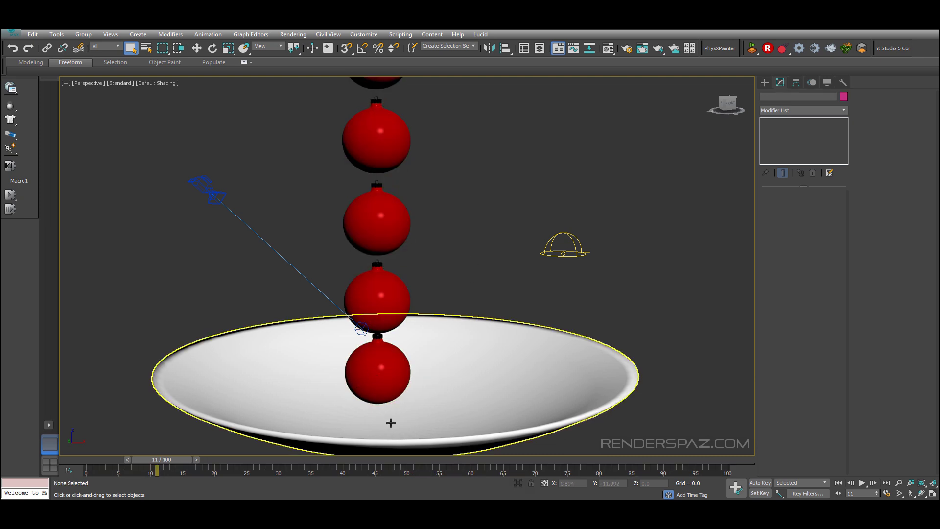
Step: Select the ornament group and open it for editing
alt+middle_drag(528, 304, 485, 226)
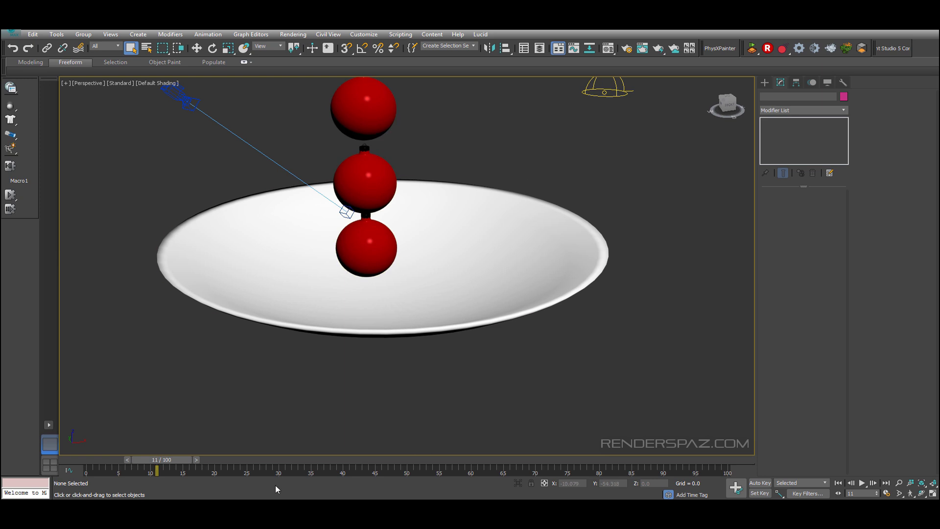
click(378, 242)
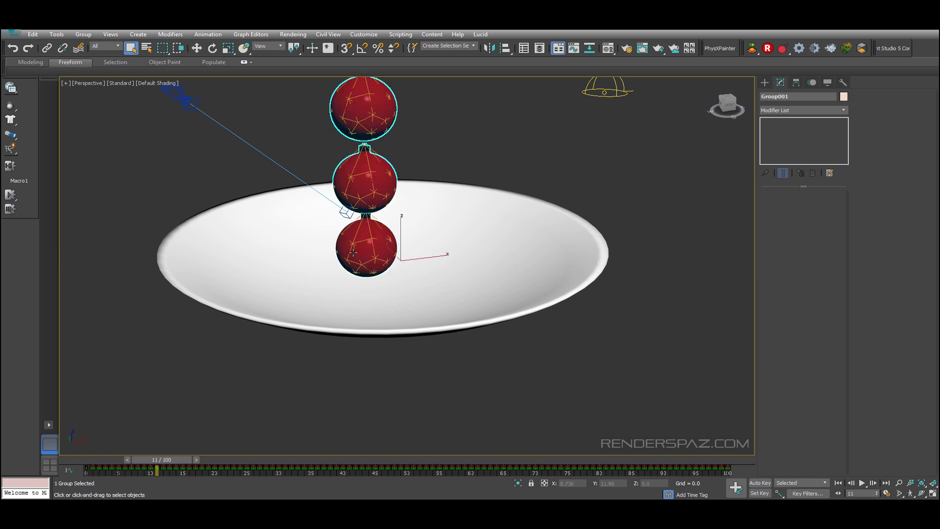
click(541, 265)
click(367, 234)
click(83, 34)
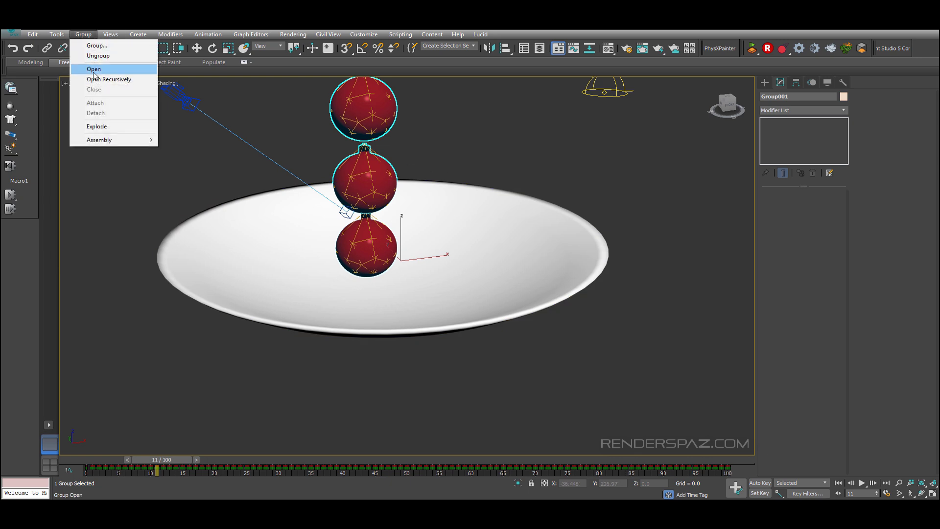
click(93, 67)
Step: Delete the MaterialByElement modifier from the bottom ornament and select its MassFX Rigid Body modifier
click(394, 256)
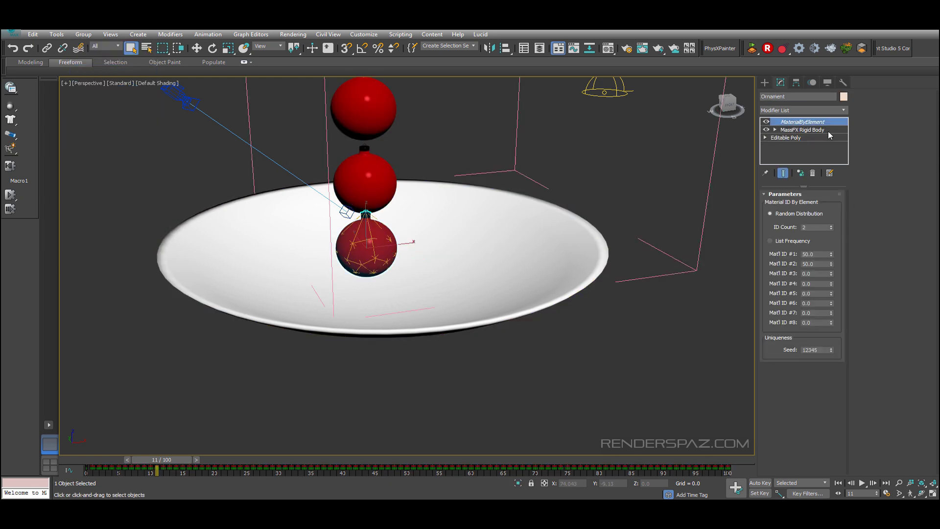
click(813, 173)
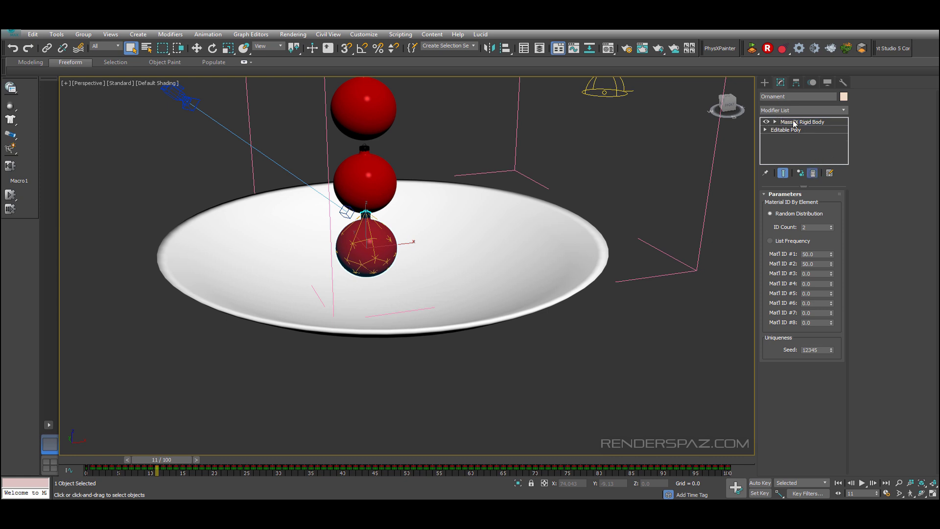
click(794, 123)
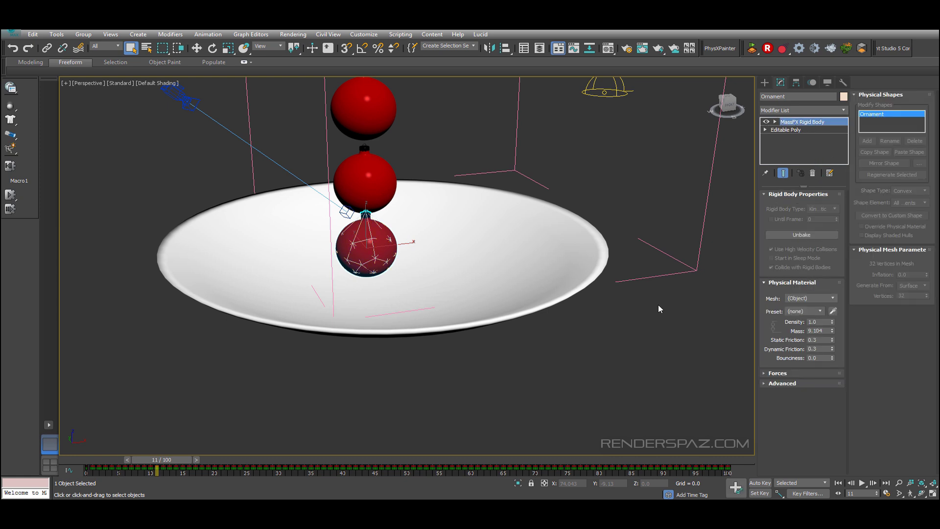
Step: Check the next ornament's modifier stack, then close the ornament group
click(365, 173)
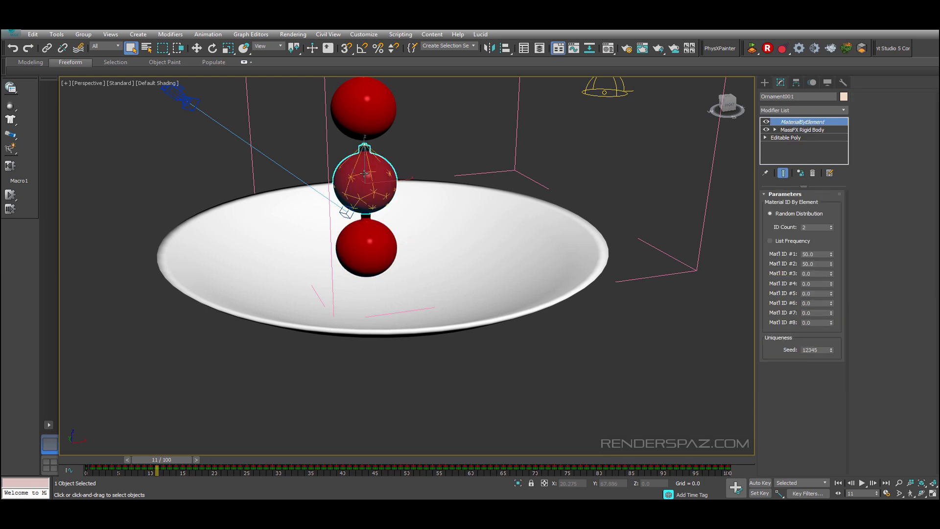
click(325, 145)
click(83, 35)
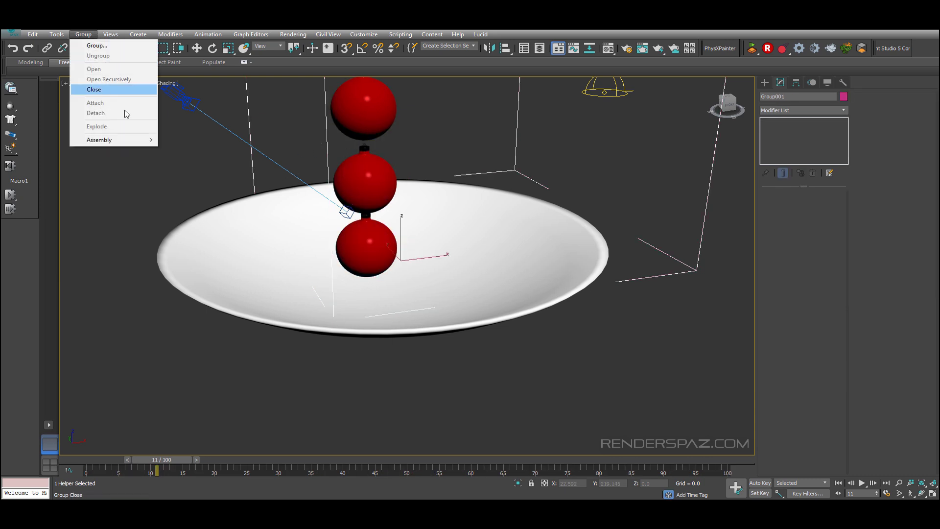
click(98, 89)
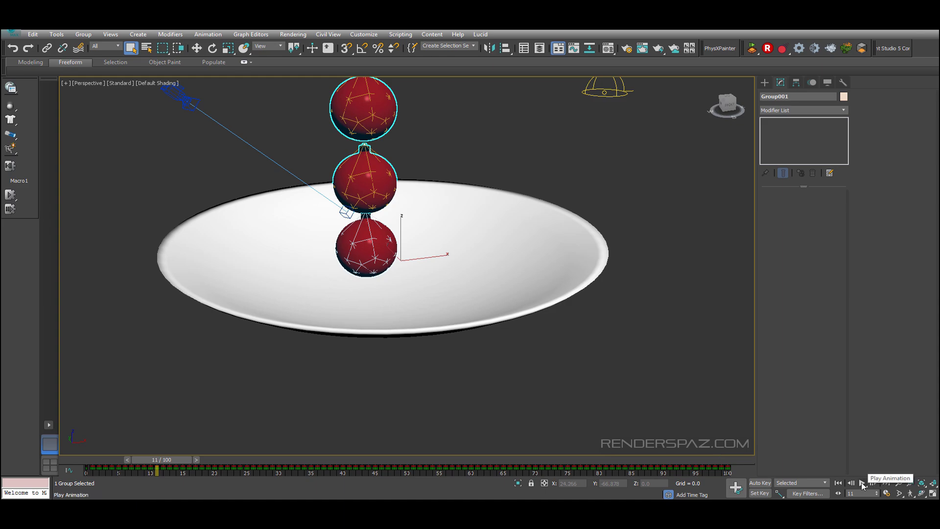
Step: Play and stop the drop simulation, then compare it against the reference photo
click(862, 483)
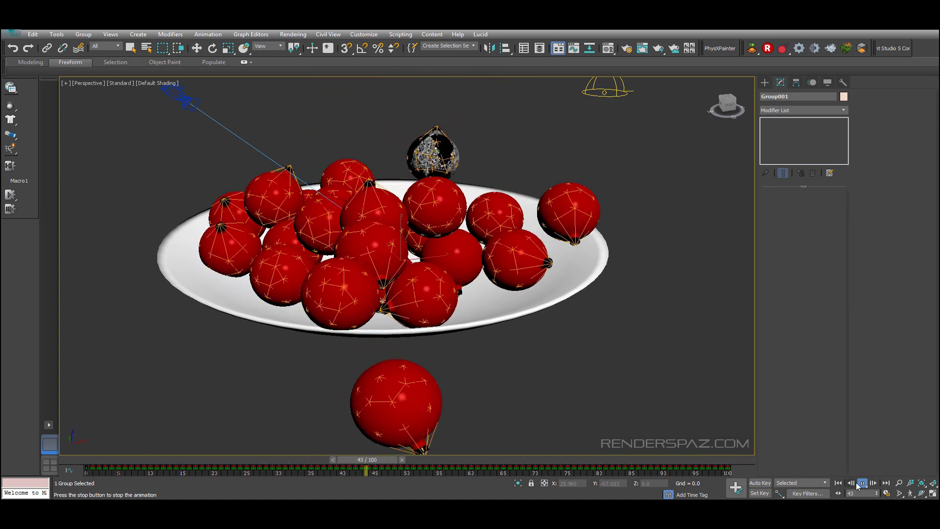
click(861, 483)
key(alt+Tab)
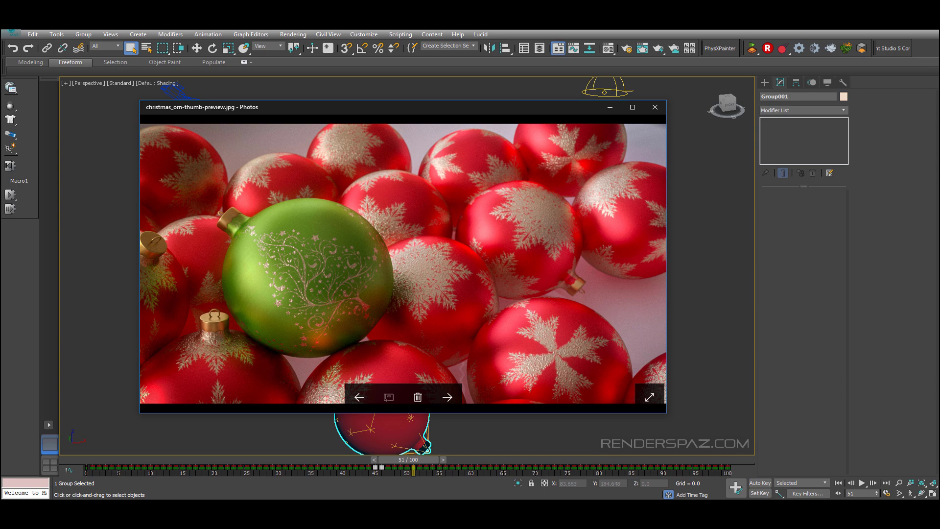
key(alt+Tab)
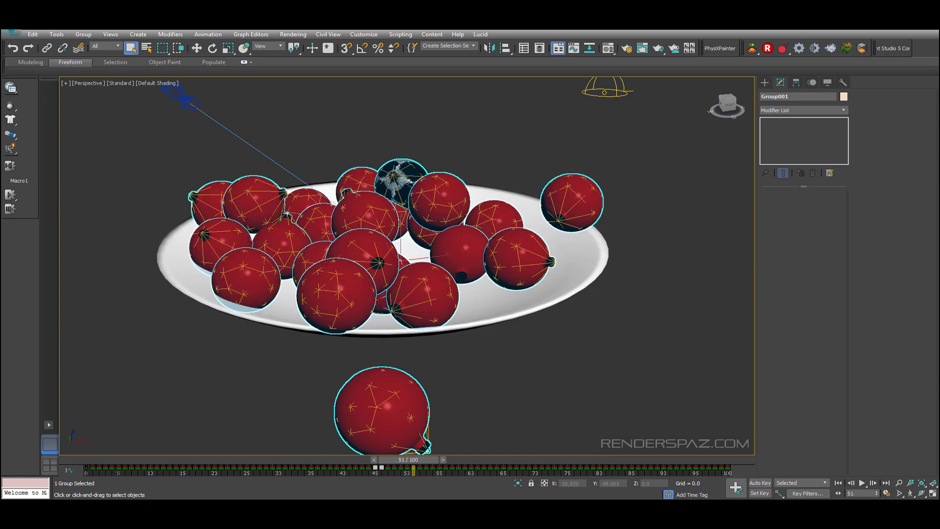
Step: Move the time slider to frame 100 and preview the scene through the camera
drag(414, 460, 827, 433)
key(c)
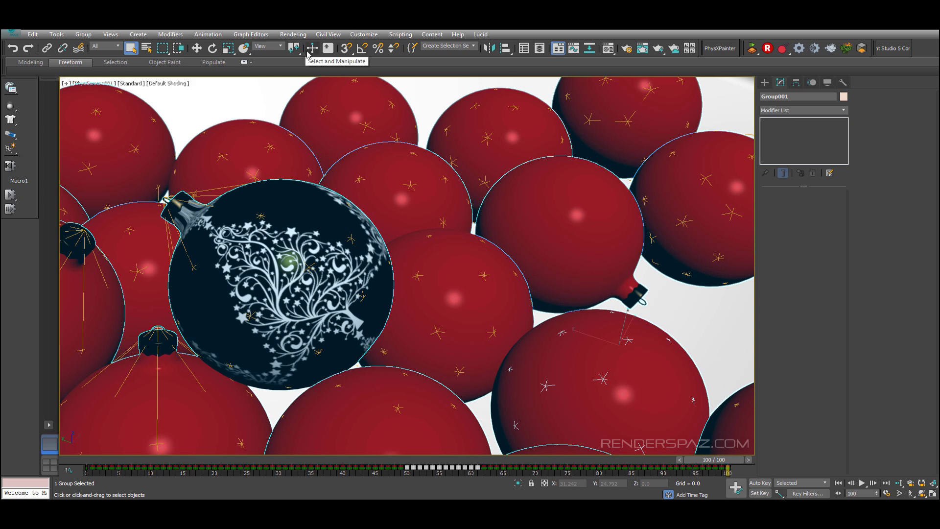
key(p)
Step: Select the VRay dome light and view its HDRI map in the Material Editor
scroll(429, 195, down, 6)
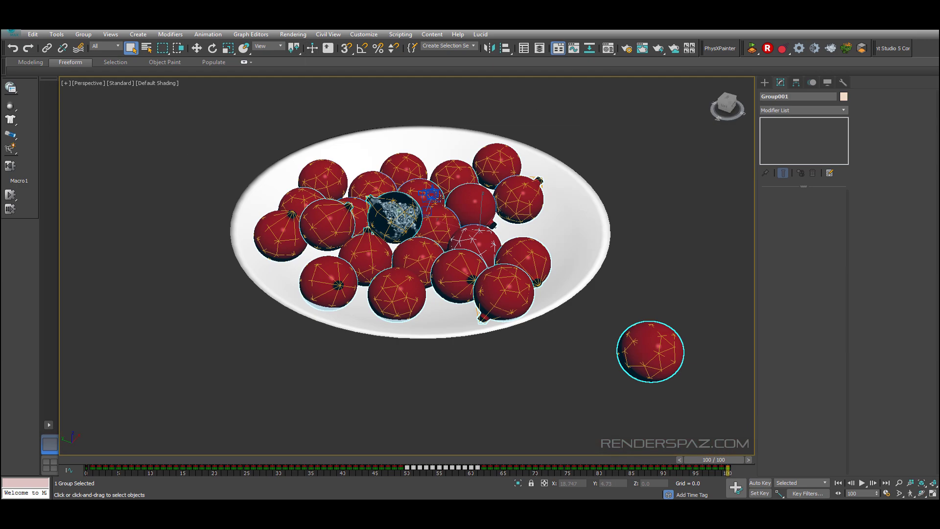
alt+middle_drag(467, 305, 424, 296)
scroll(423, 295, down, 5)
drag(455, 141, 525, 189)
scroll(516, 180, up, 5)
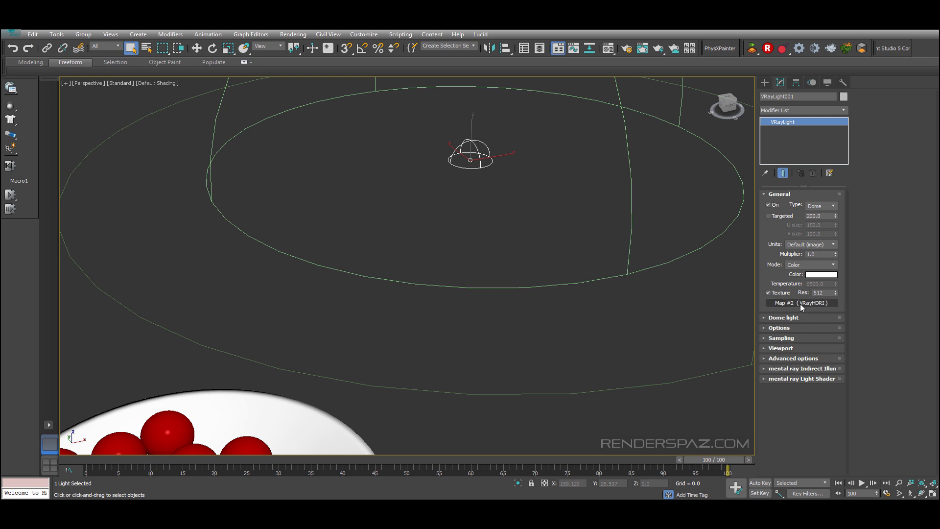
key(m)
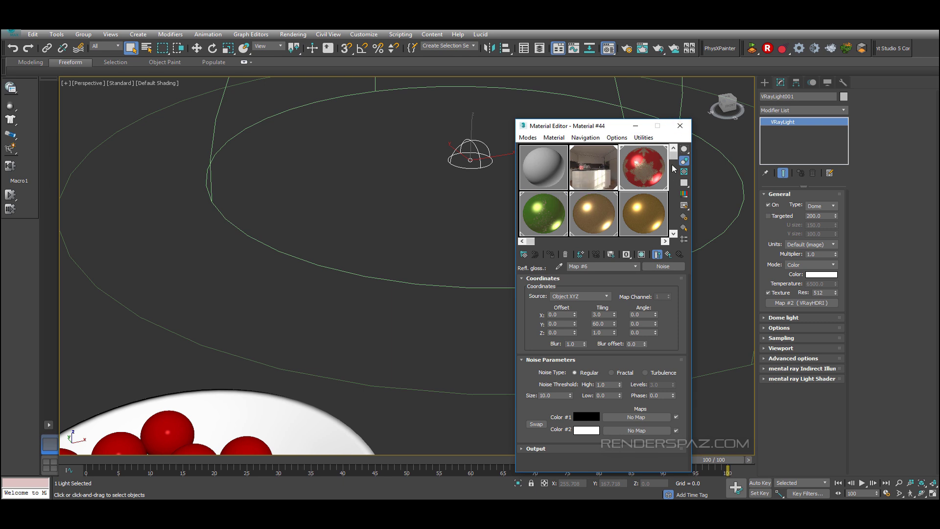
click(679, 125)
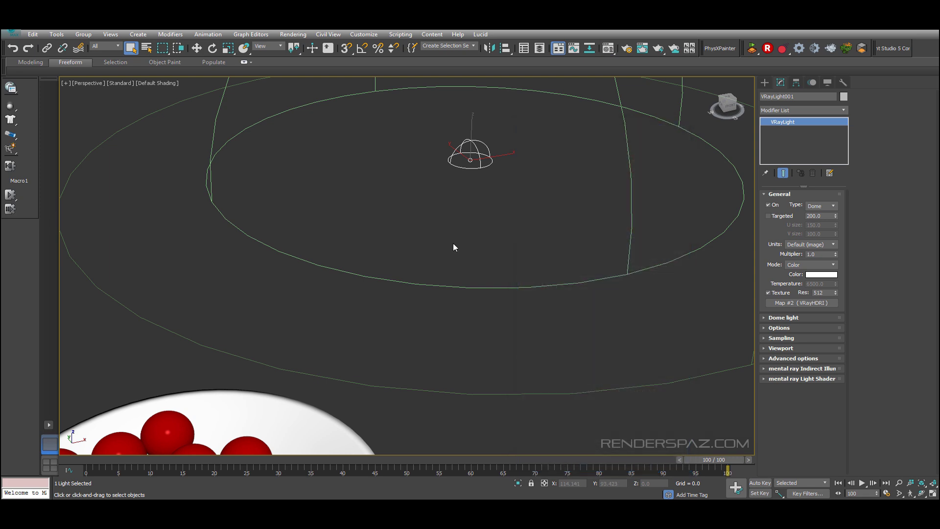
Step: Switch to the camera view and set the render output width to 900 in Render Setup
click(372, 342)
middle_drag(321, 368, 475, 168)
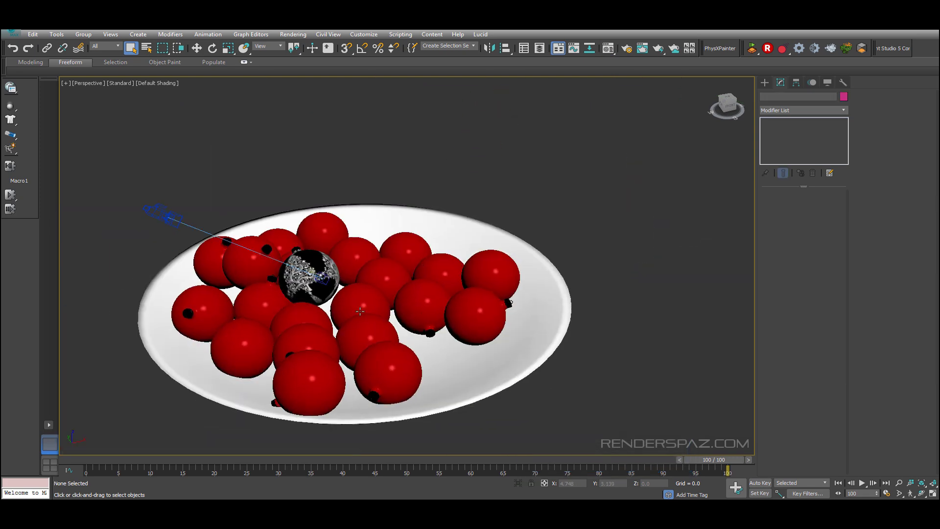
key(c)
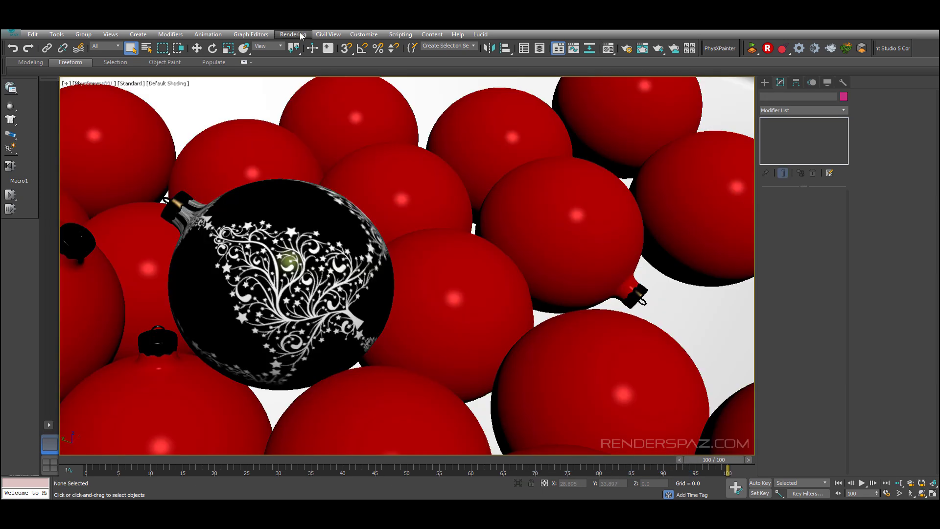
click(293, 35)
click(319, 77)
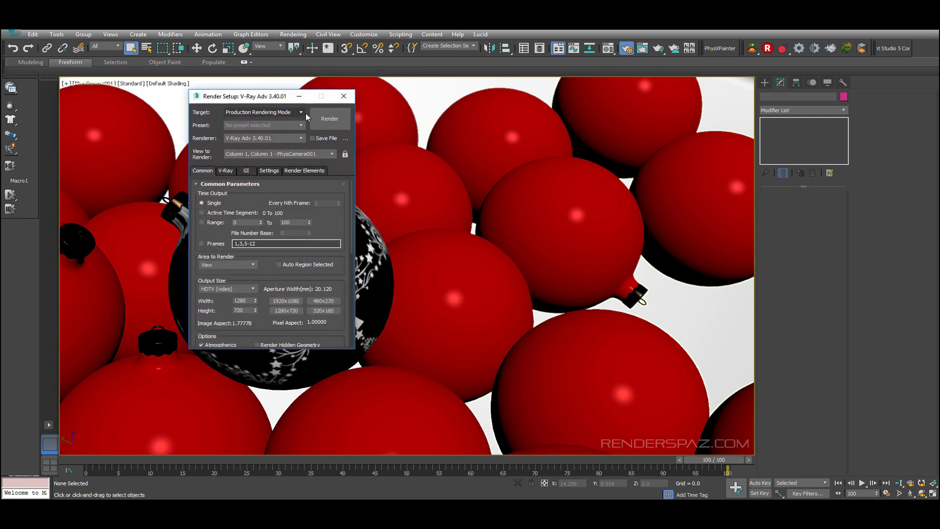
click(245, 300)
text(900)
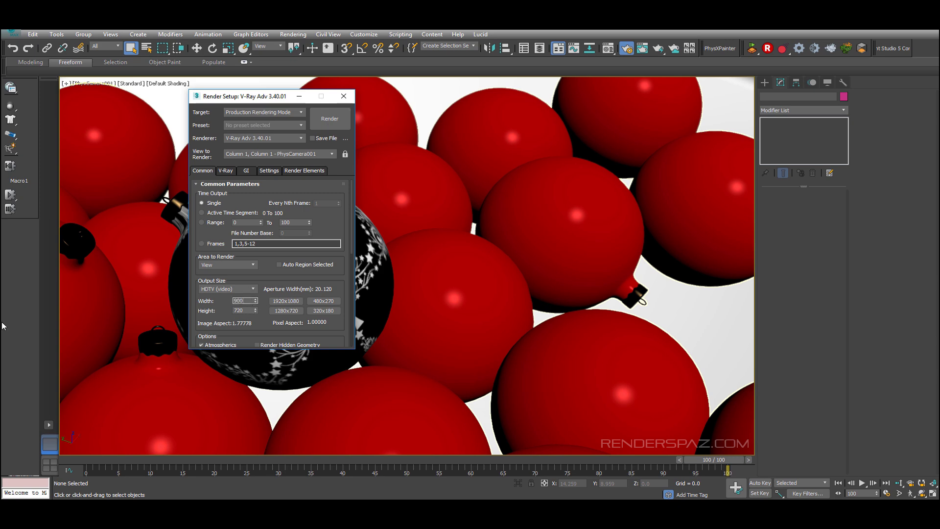
Step: Render the camera view with V-Ray and enlarge the frame buffer window to inspect the image
click(337, 126)
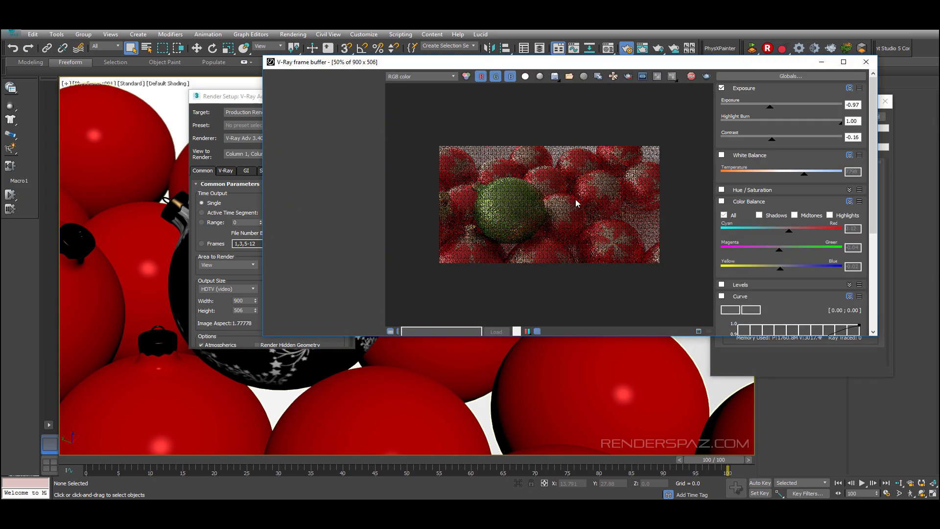
scroll(585, 223, down, 1)
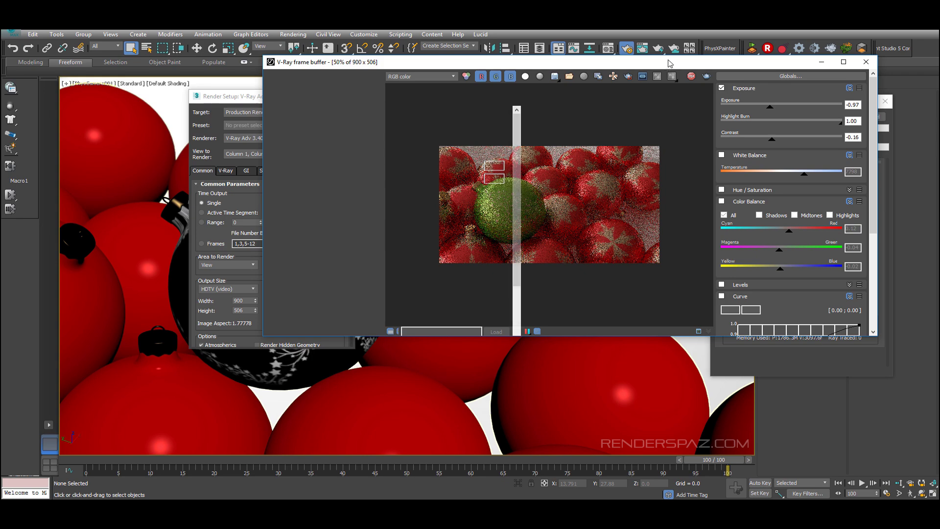
drag(671, 63, 439, 85)
scroll(371, 220, up, 1)
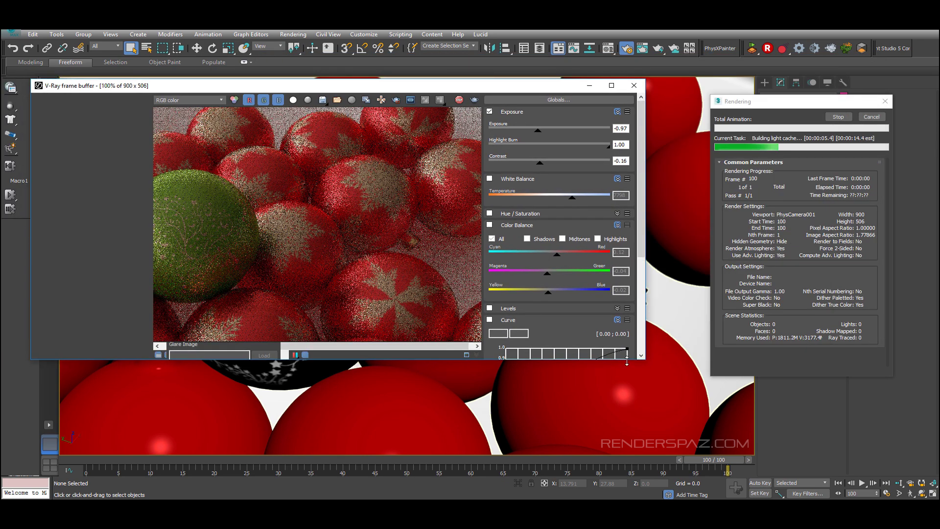
drag(645, 363, 822, 426)
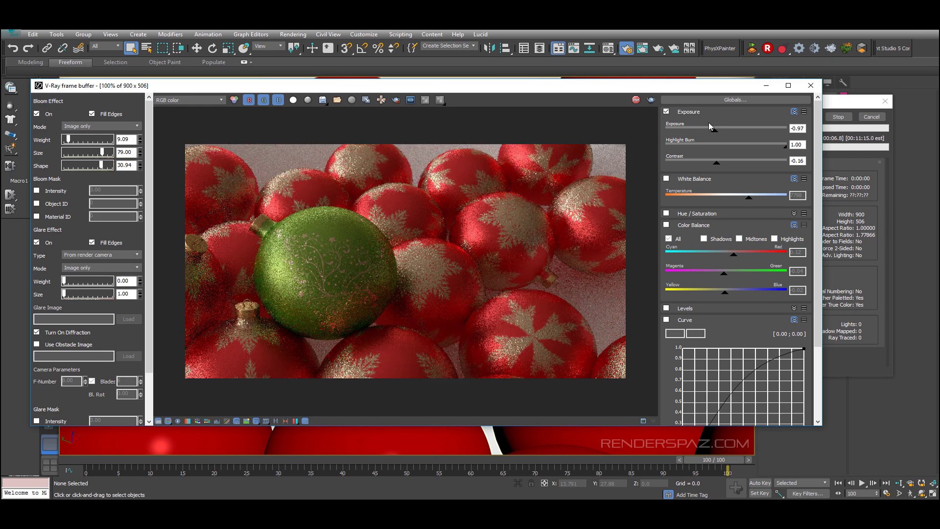
Step: Raise the frame buffer exposure to -0.40
drag(713, 129, 723, 138)
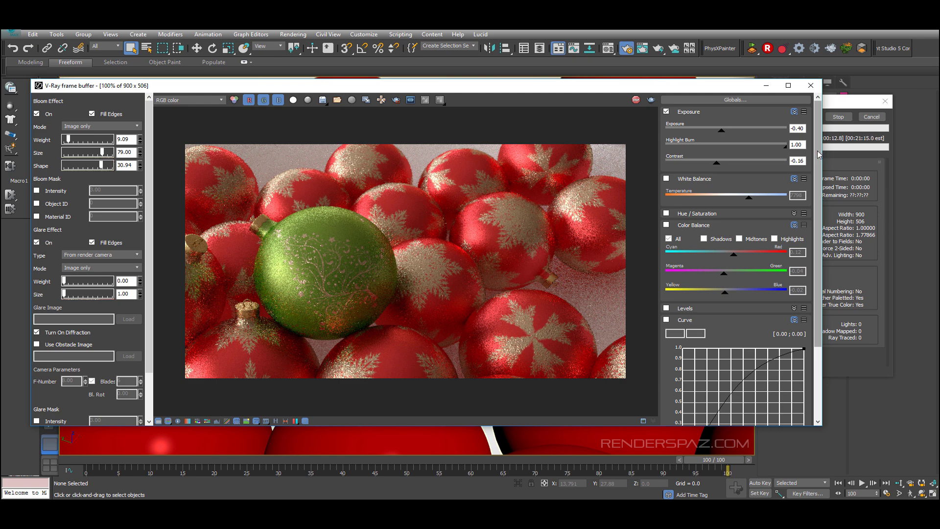
drag(818, 154, 819, 189)
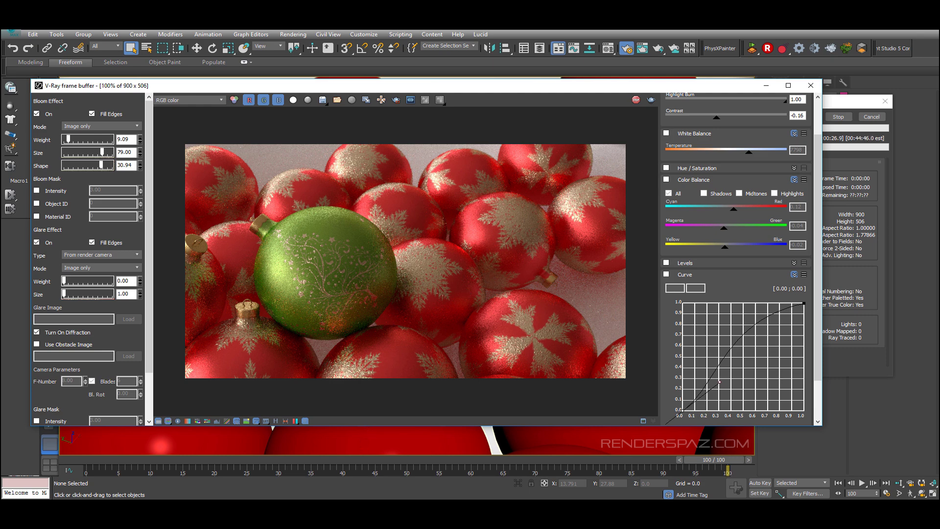
click(315, 508)
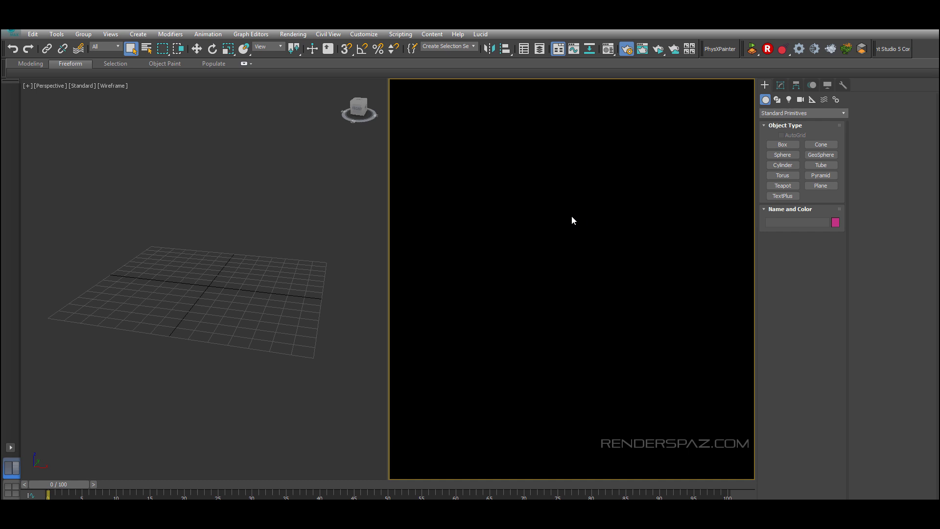
Step: In a new scene's maximized Front view, draw a circle spline with a radius of about 23
right_click(544, 221)
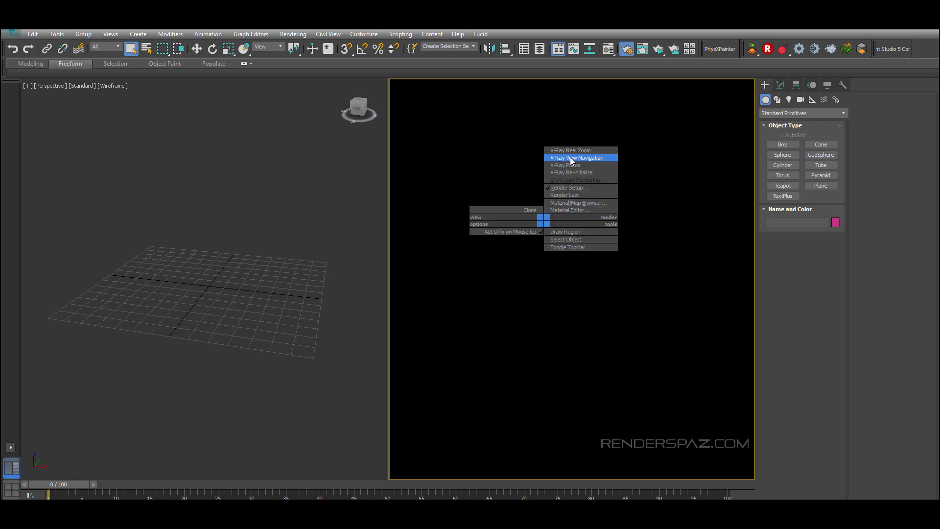
click(216, 218)
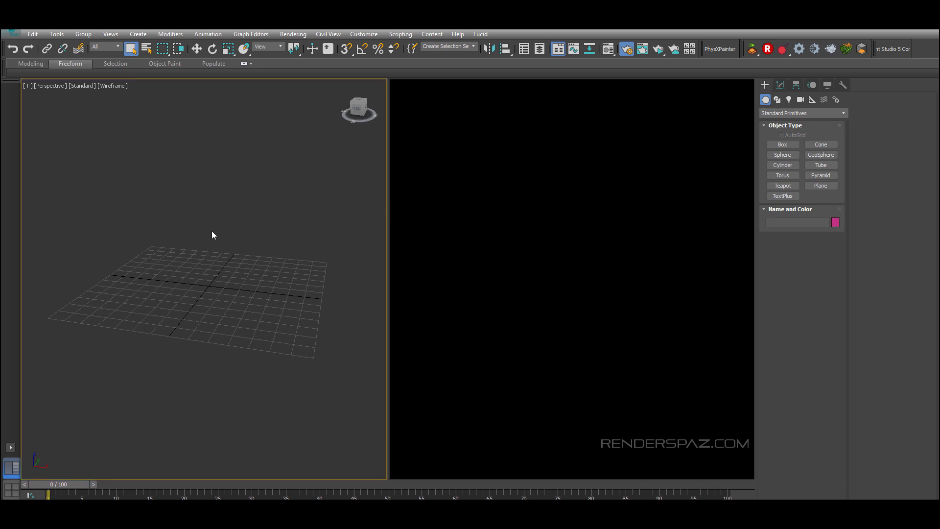
key(f)
key(alt+w)
scroll(496, 265, up, 2)
middle_drag(496, 266, 459, 280)
click(776, 99)
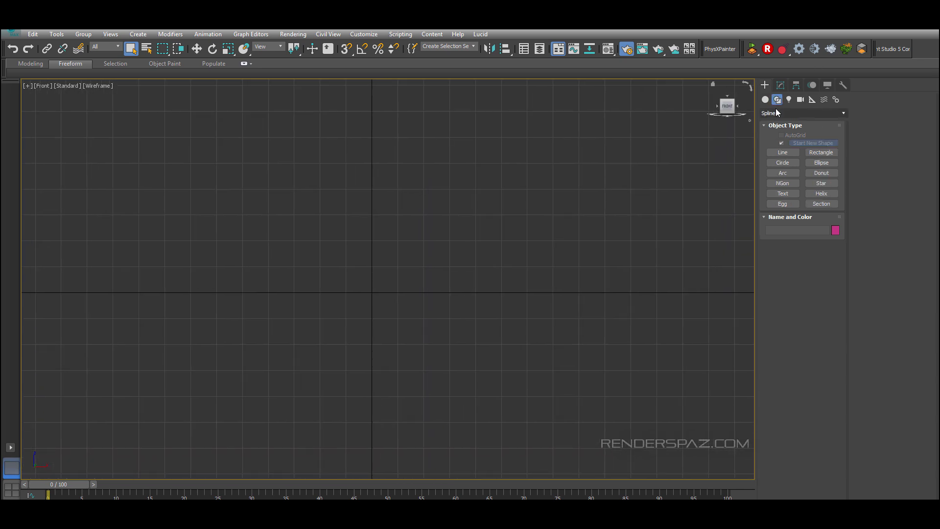
click(782, 162)
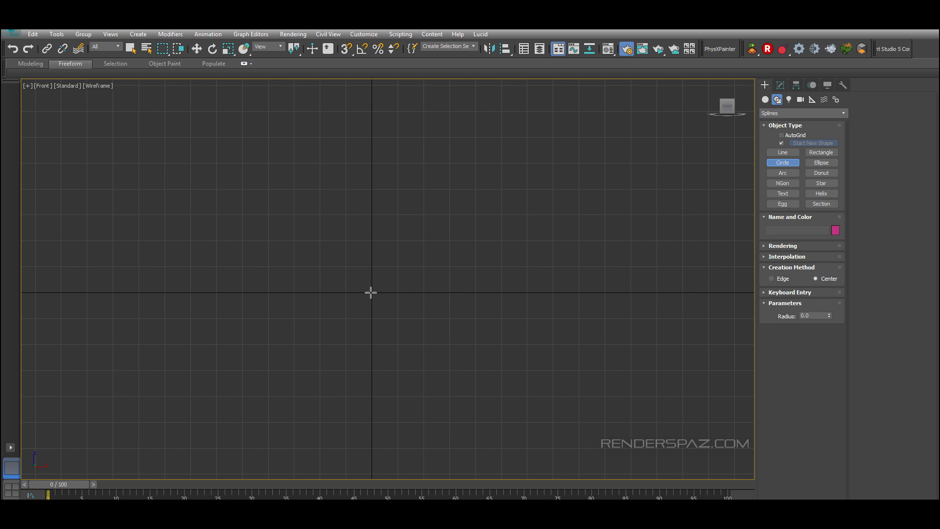
drag(371, 292, 414, 221)
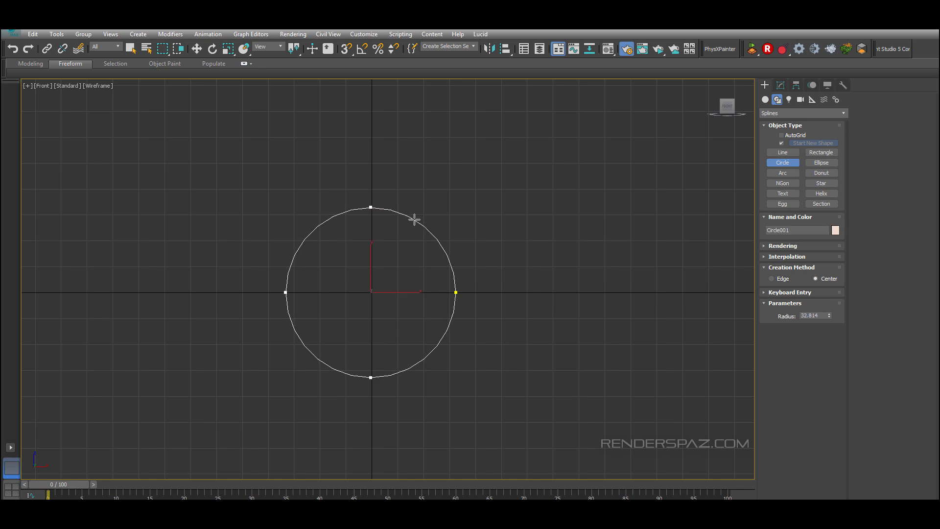
Step: Select the circle and convert it to an editable spline
click(196, 48)
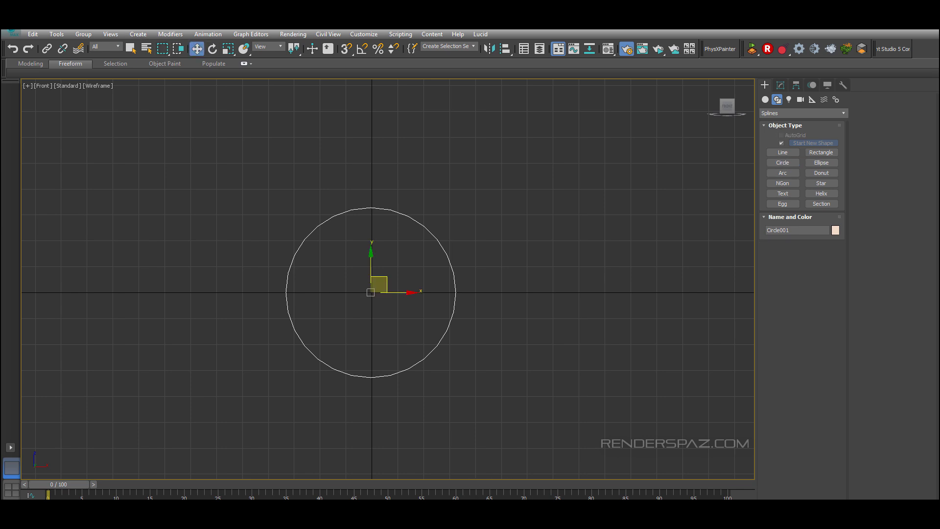
click(491, 191)
scroll(367, 230, up, 3)
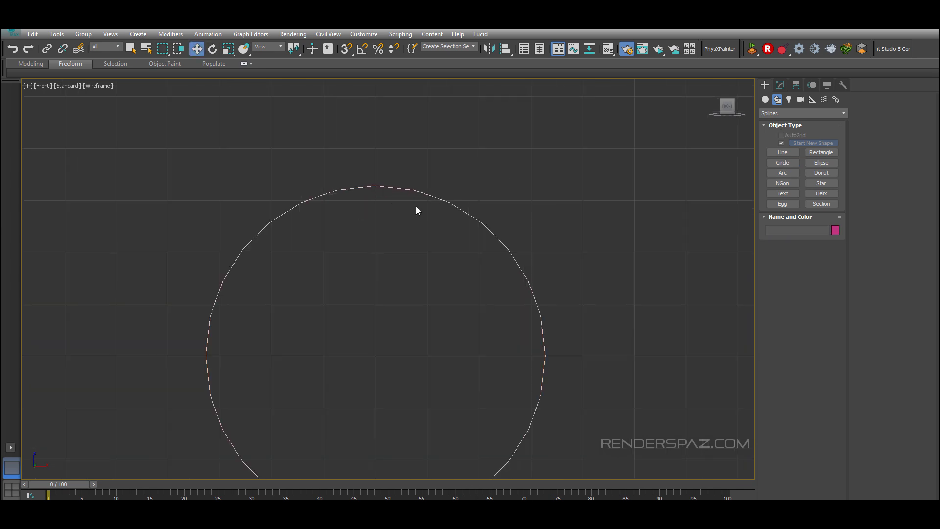
middle_drag(429, 311, 433, 208)
scroll(441, 220, down, 2)
click(513, 234)
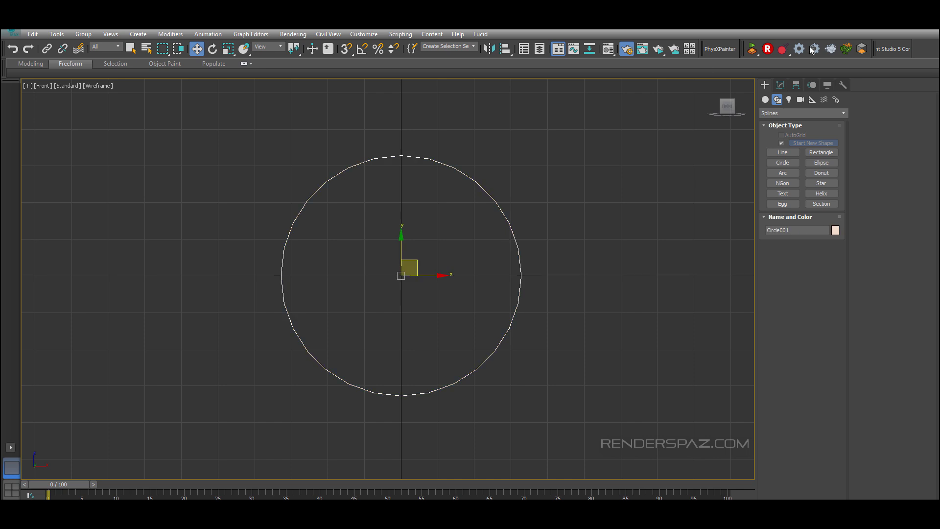
click(783, 88)
click(782, 203)
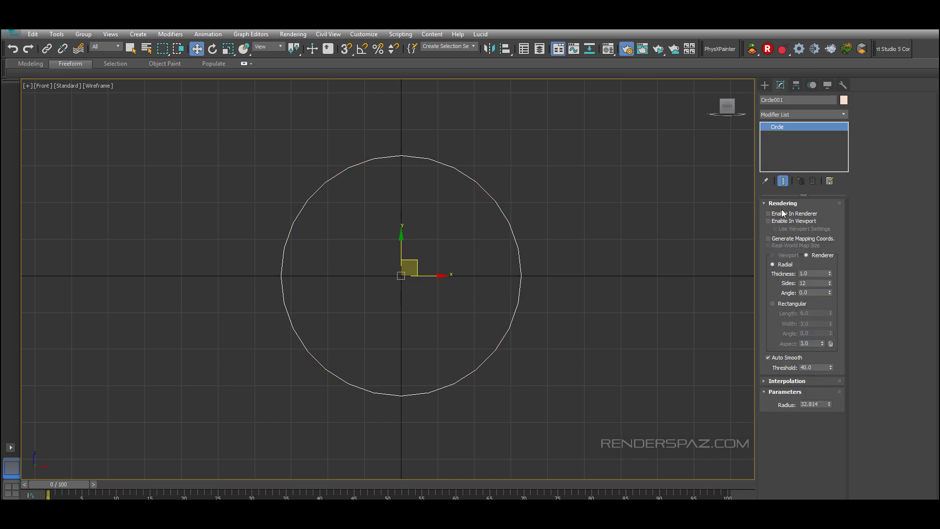
right_click(457, 243)
mouse_move(500, 339)
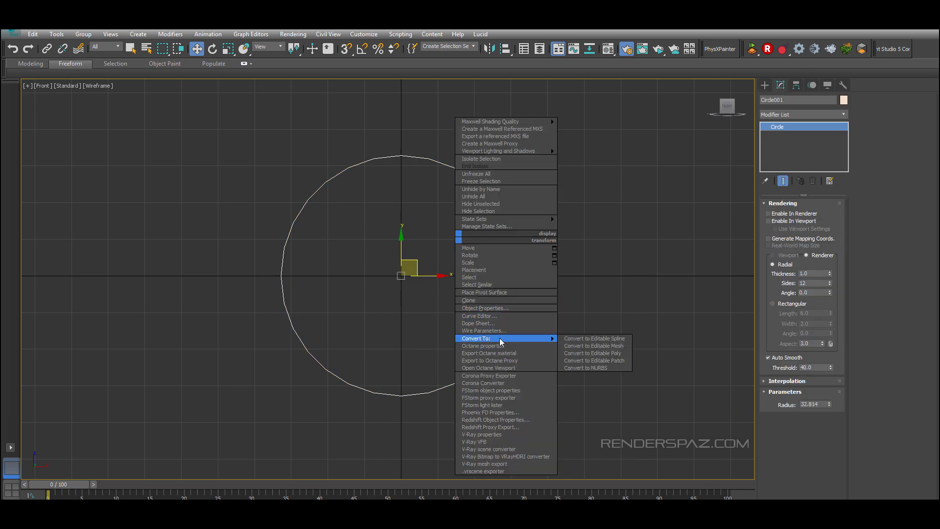
click(592, 338)
Step: Delete the circle's left-half segments, leaving a right semicircle as the ornament profile
click(880, 112)
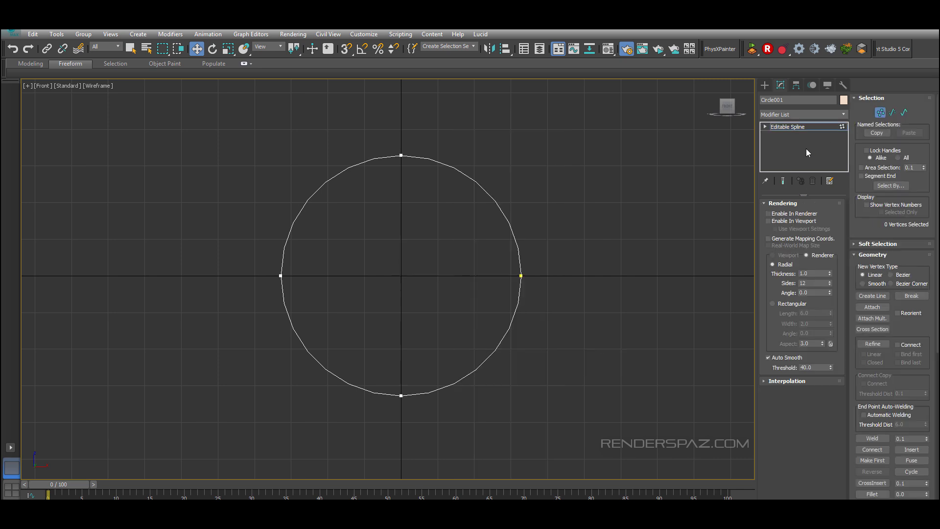
click(903, 114)
click(308, 199)
click(892, 112)
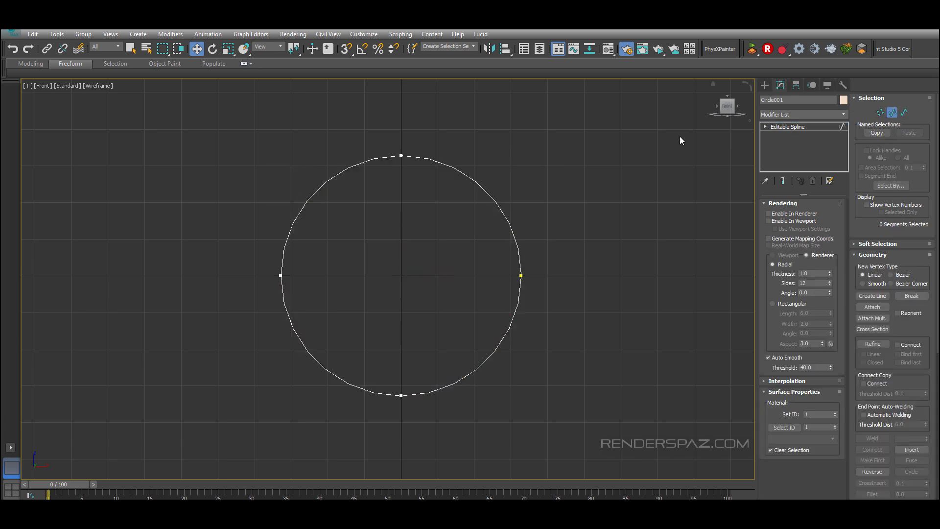
drag(256, 172, 330, 202)
key(Delete)
drag(352, 272, 264, 401)
key(Delete)
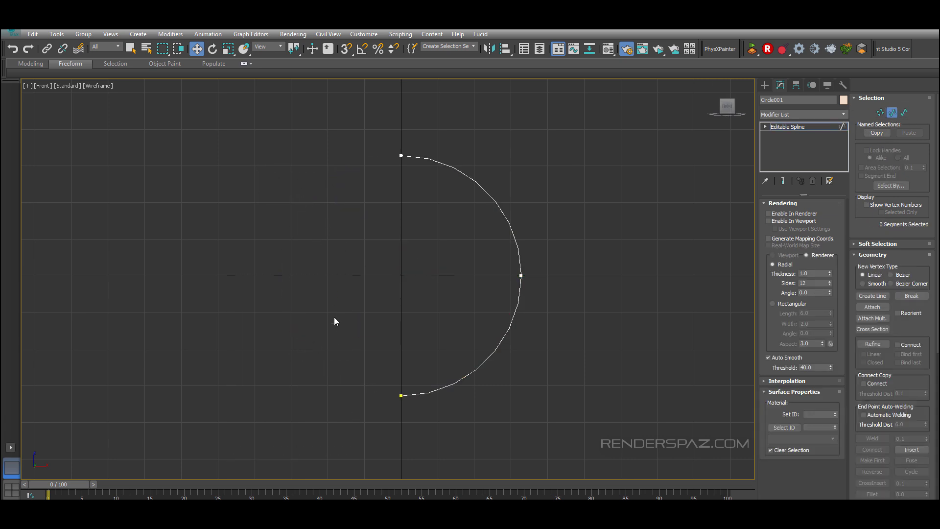
Step: Refine the profile by adding a vertex near its top end
scroll(455, 245, up, 2)
scroll(477, 274, up, 2)
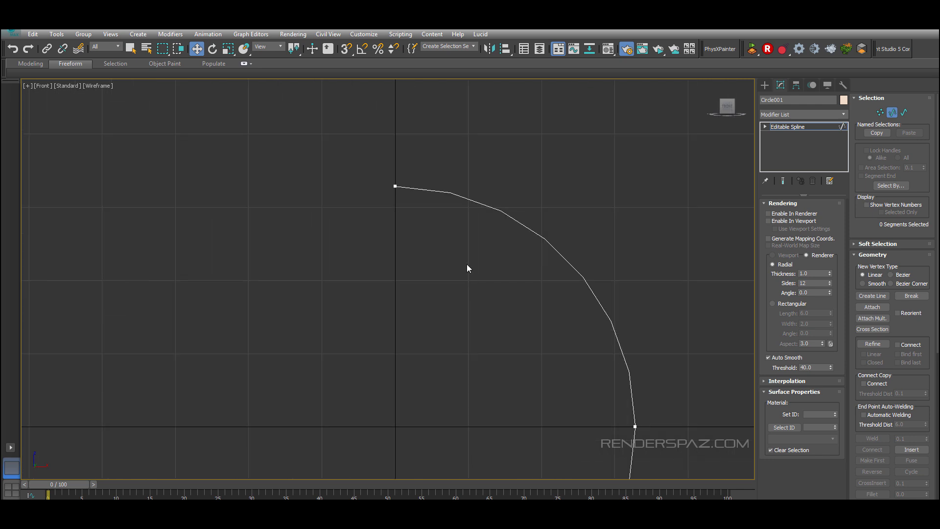
middle_drag(463, 257, 467, 316)
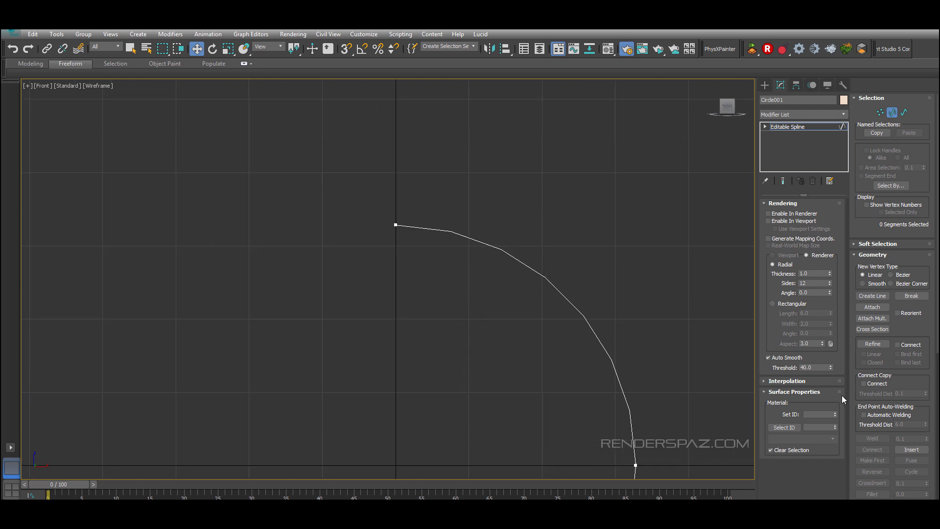
click(872, 343)
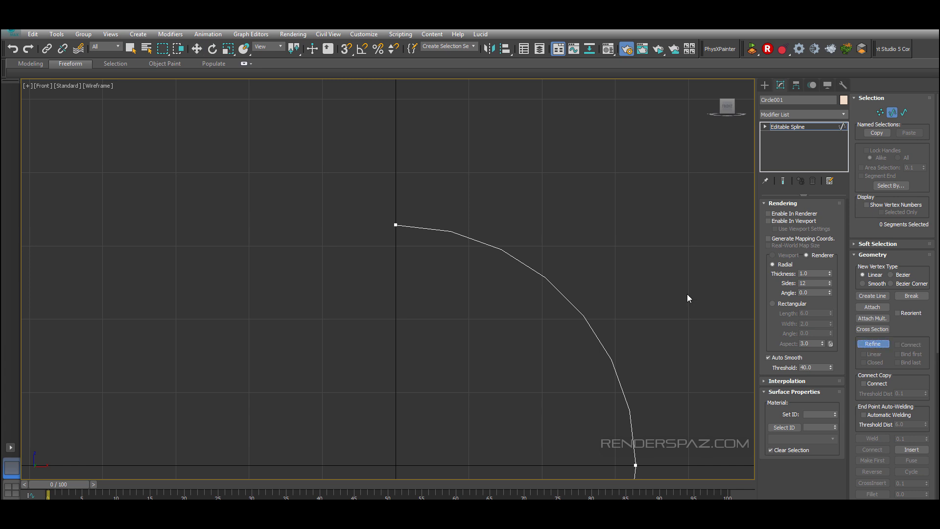
click(450, 230)
right_click(463, 274)
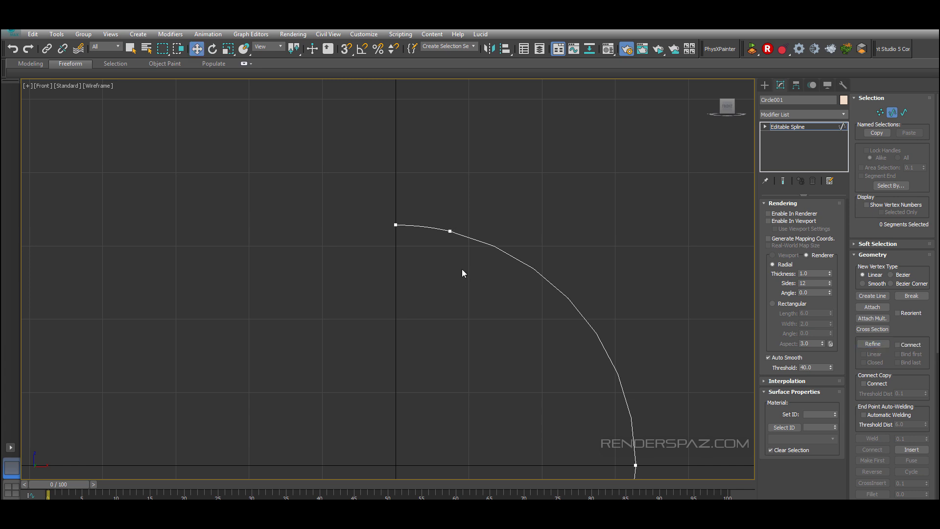
Step: Set the profile's top vertex to Smooth and move it up and outward to form the ornament's neck
click(399, 225)
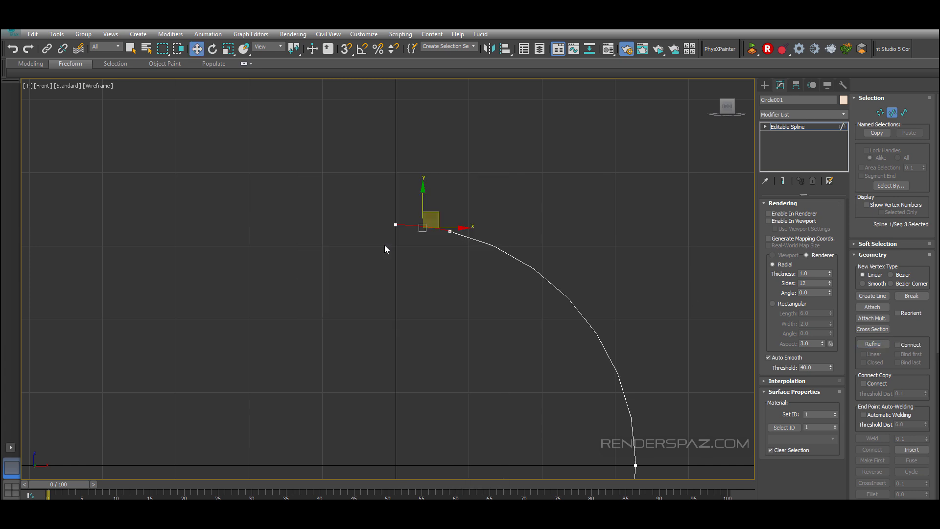
key(1)
click(395, 225)
right_click(391, 202)
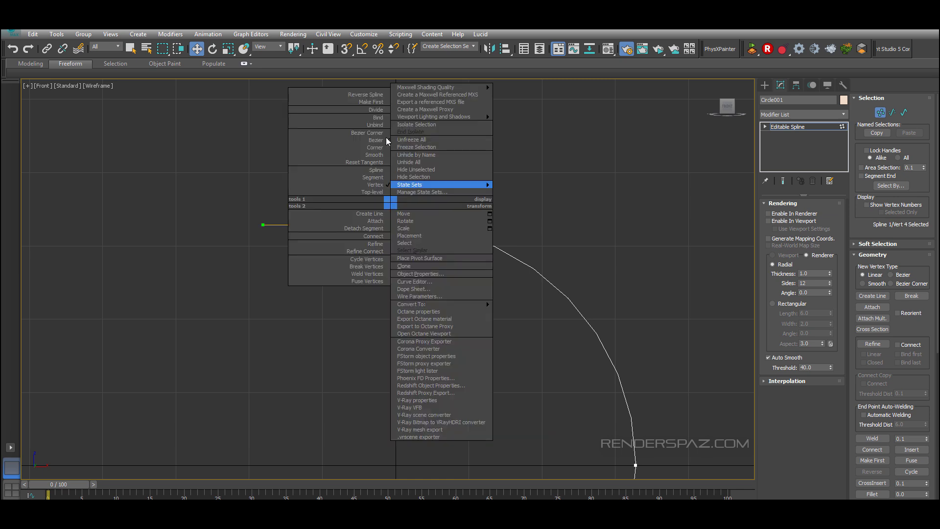
click(377, 141)
right_click(386, 206)
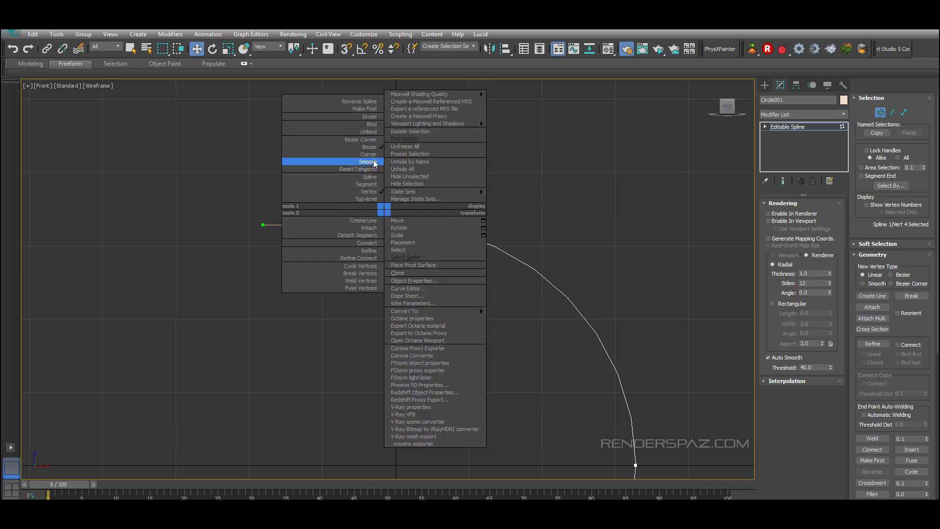
click(371, 159)
drag(392, 198, 455, 182)
scroll(514, 353, down, 3)
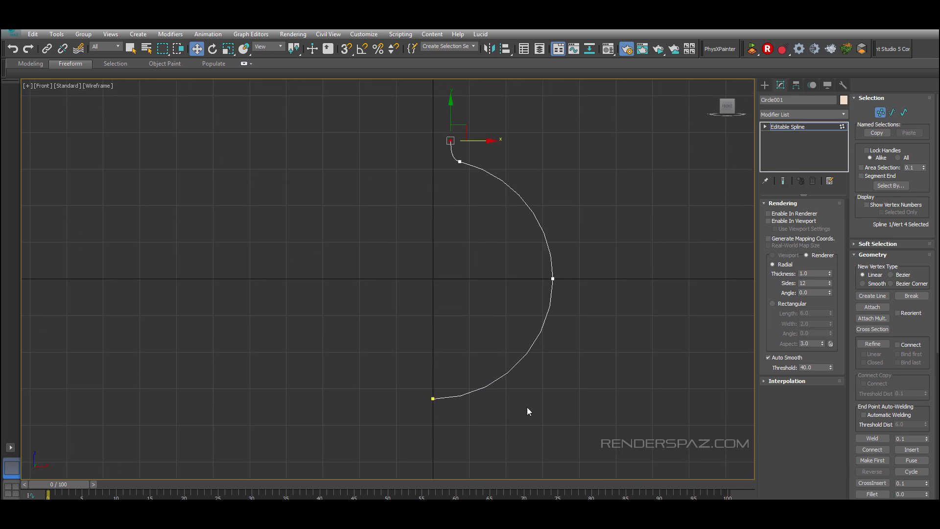
Step: Apply a Lathe modifier to the ornament profile
click(799, 114)
key(l)
scroll(800, 117, up, 2)
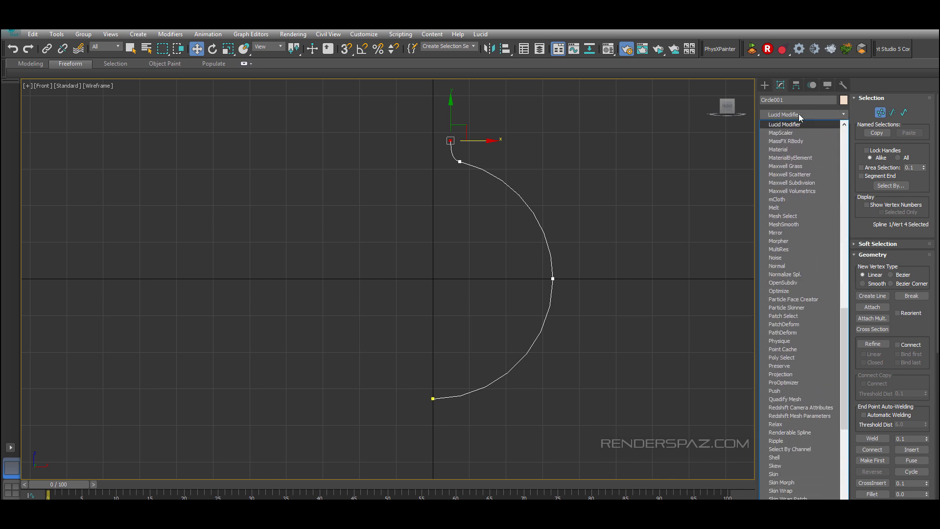
click(794, 125)
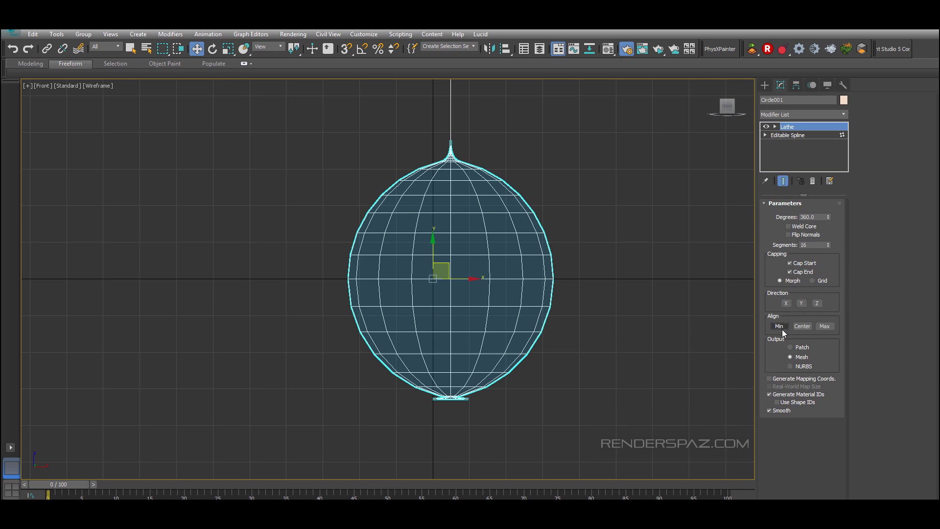
Step: Try aligning the Lathe axis to Min, then undo the alignment
click(781, 328)
click(776, 126)
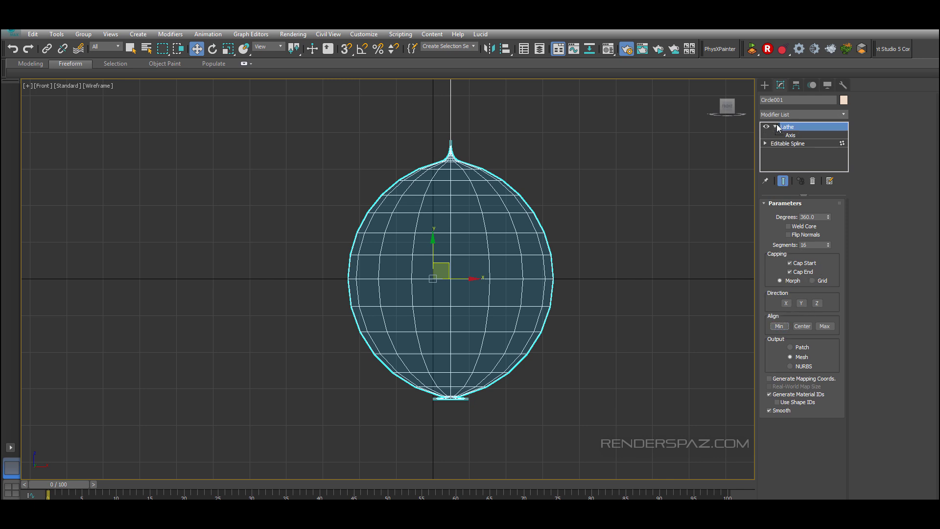
click(789, 135)
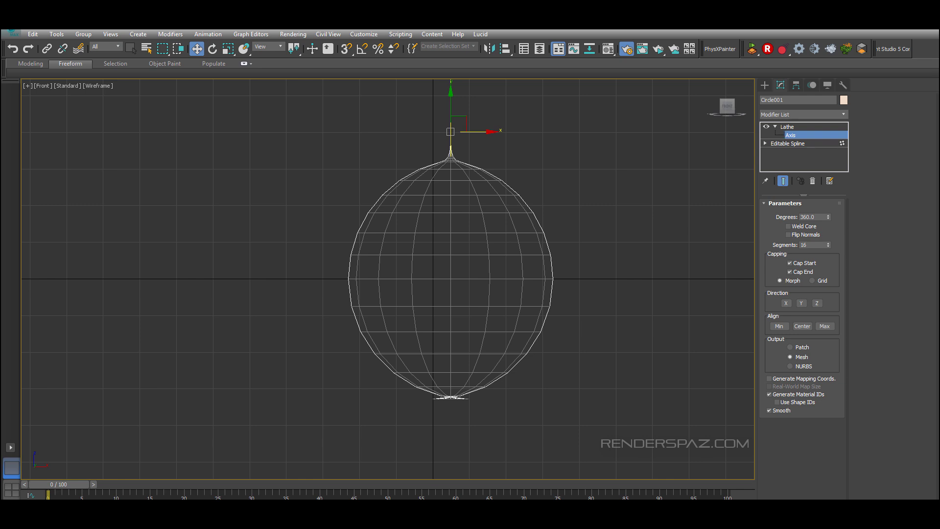
key(ctrl+z)
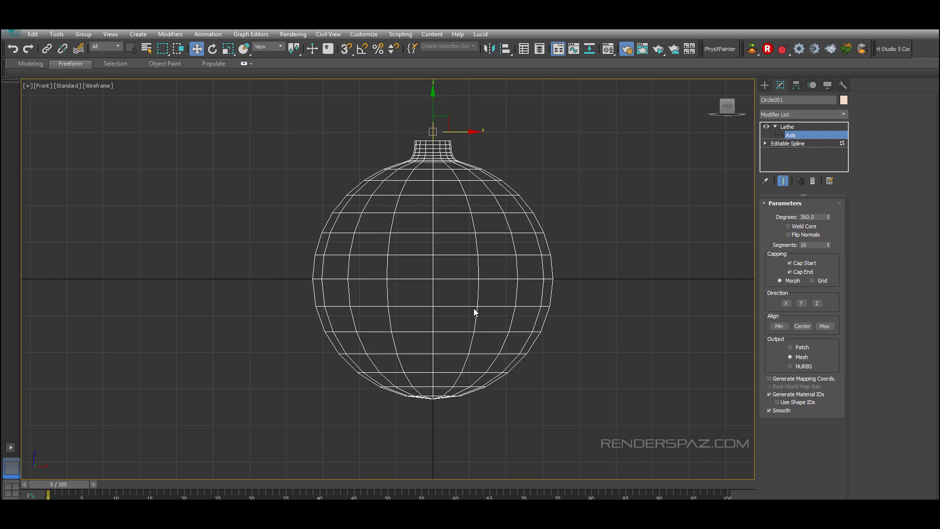
Step: Inspect the lathed ornament in a shaded Perspective view
scroll(577, 259, down, 3)
scroll(577, 259, up, 3)
key(p)
alt+middle_drag(571, 260, 575, 289)
key(F3)
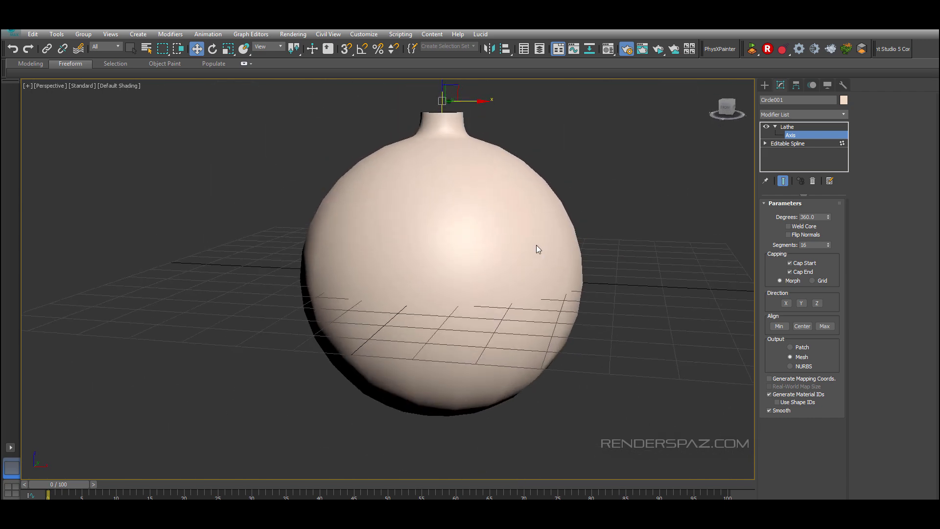
scroll(612, 258, down, 3)
middle_drag(610, 254, 563, 265)
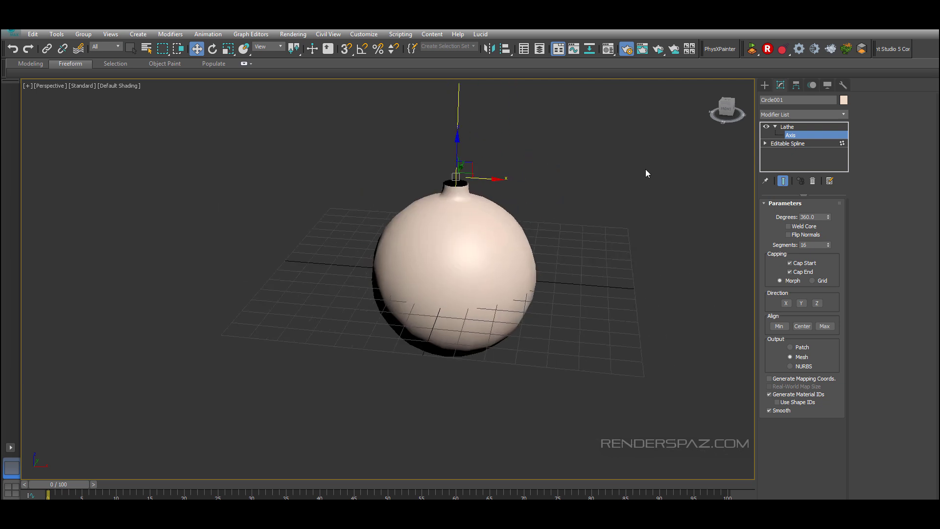
Step: Select the lathed ornament and set the Lathe segments to 56
click(799, 127)
click(523, 322)
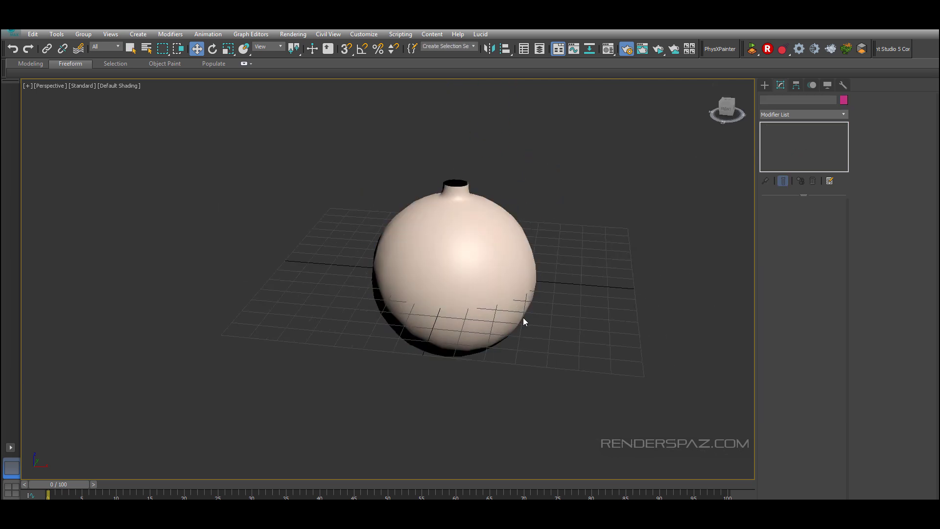
click(513, 312)
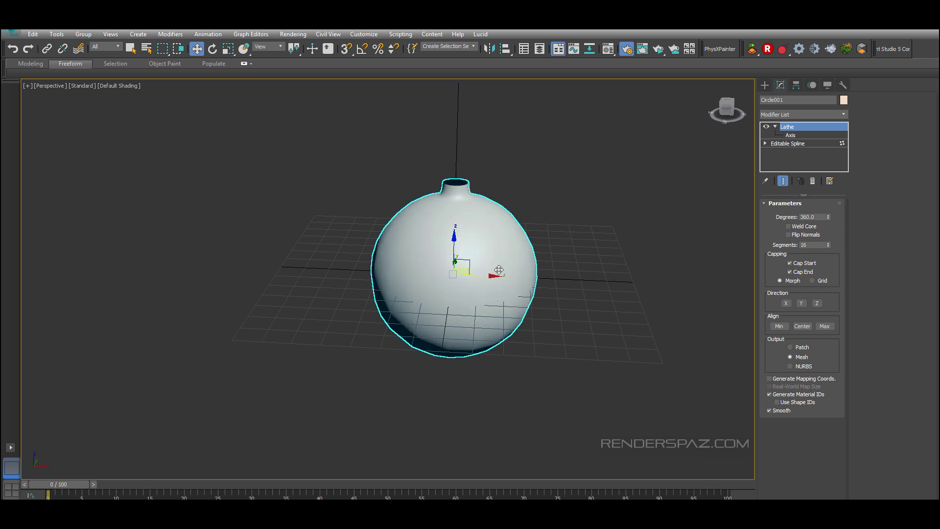
scroll(492, 212, up, 2)
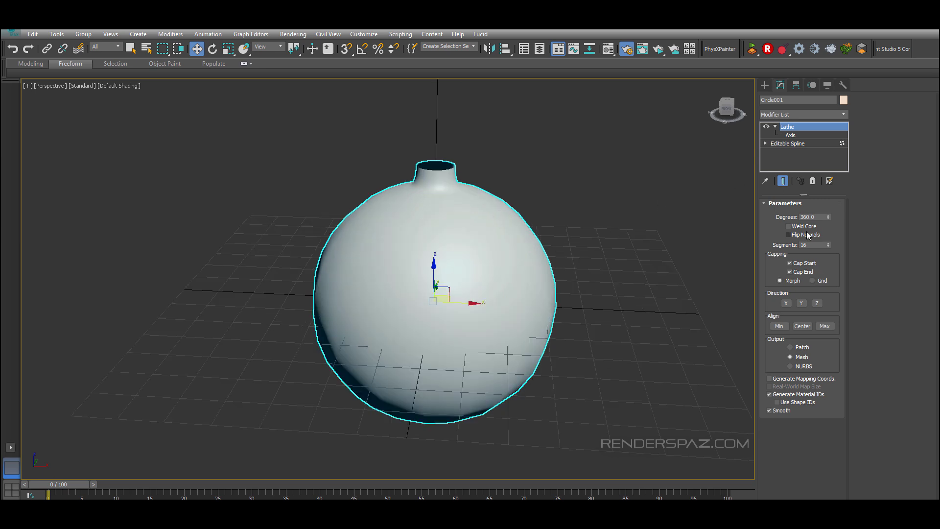
drag(828, 242, 829, 234)
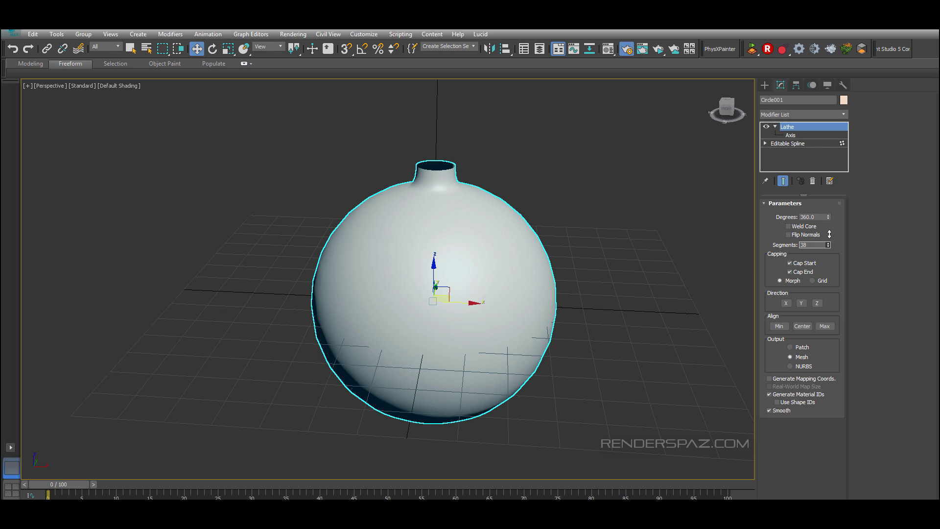
key(F3)
key(F3)
key(F4)
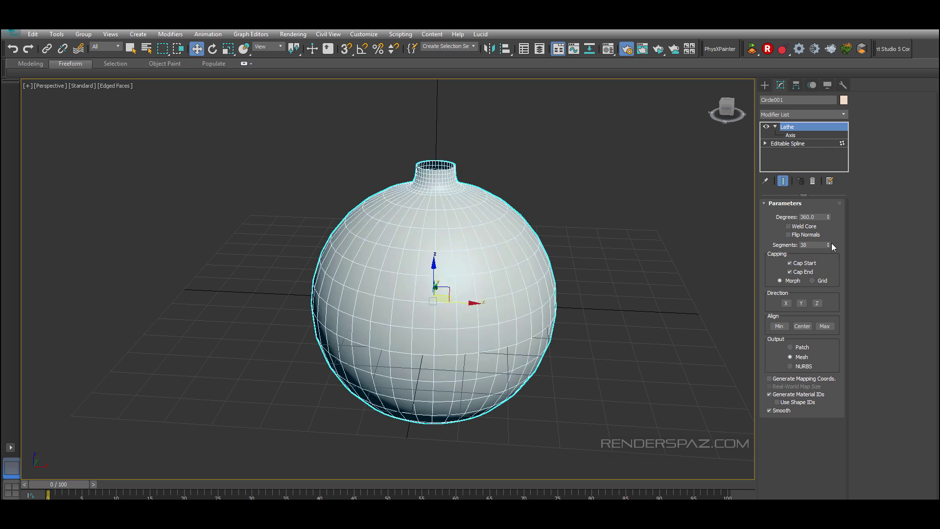
drag(831, 243, 830, 242)
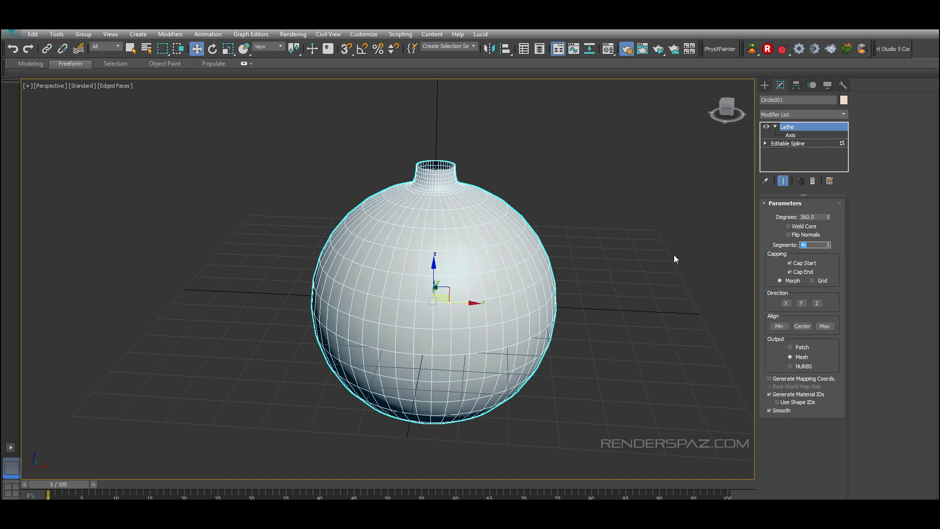
text(56)
key(Return)
Step: Inspect the ornament's mesh density from the Top view in wireframe and shaded display modes
click(592, 173)
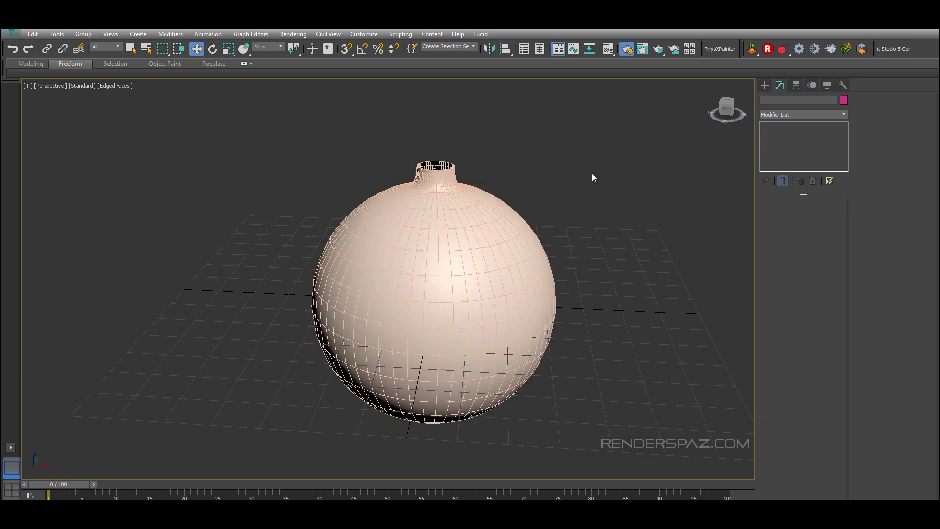
mouse_move(509, 315)
alt+middle_down()
mouse_move(514, 291)
mouse_move(506, 314)
mouse_move(442, 329)
mouse_move(453, 336)
alt+middle_up()
key(F4)
key(t)
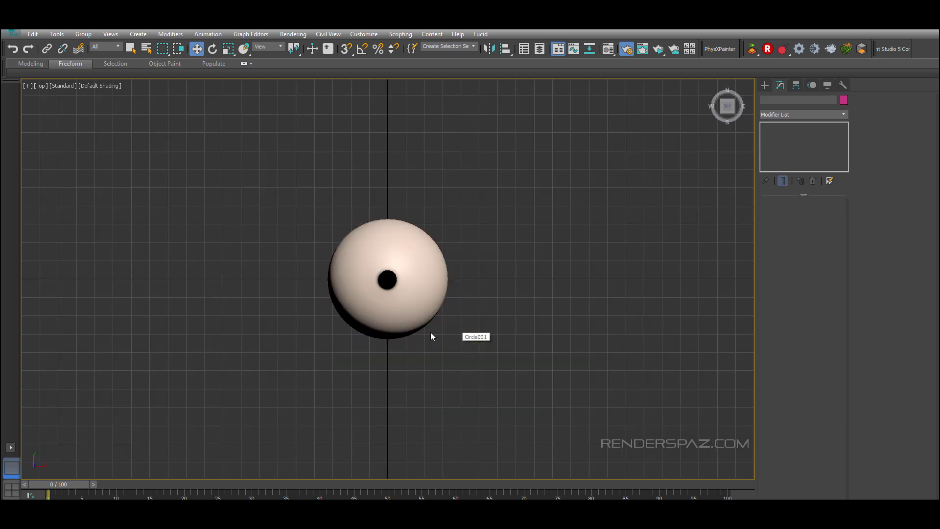
scroll(430, 336, up, 5)
click(465, 256)
scroll(568, 369, down, 4)
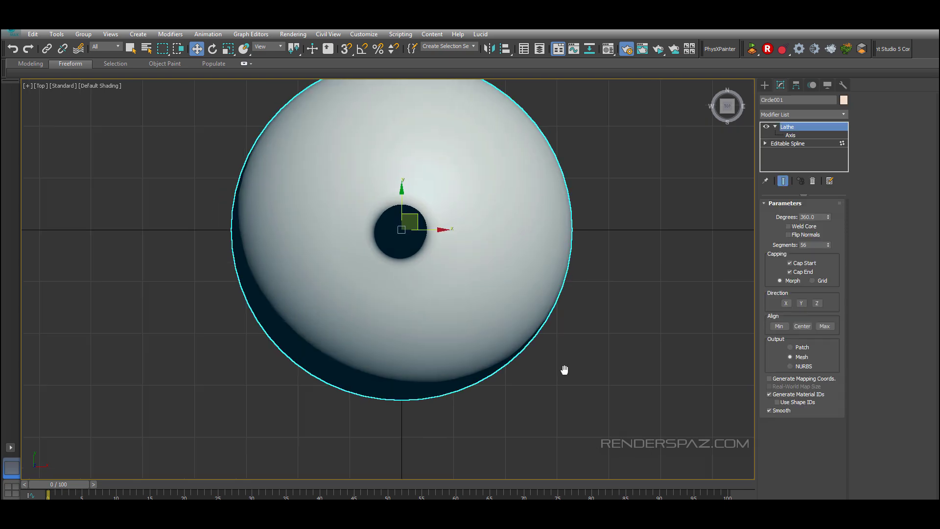
key(F3)
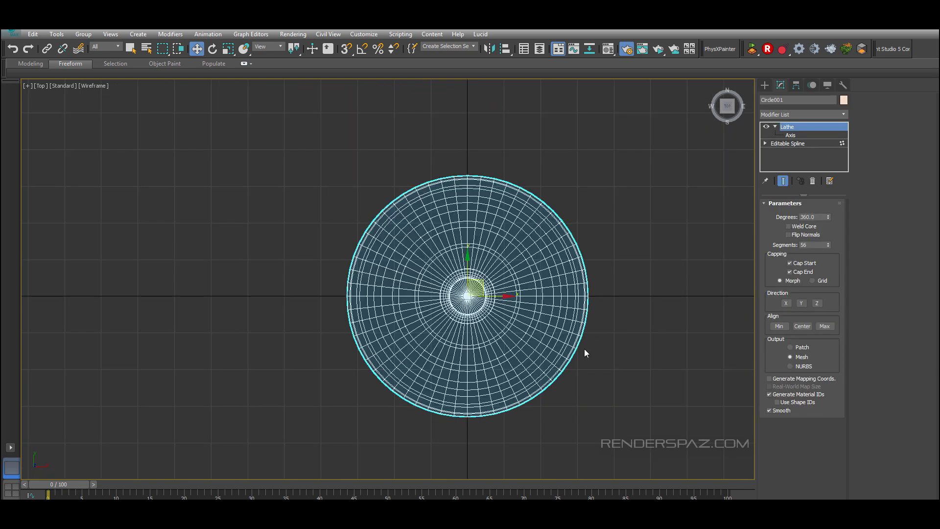
key(F3)
scroll(535, 342, up, 3)
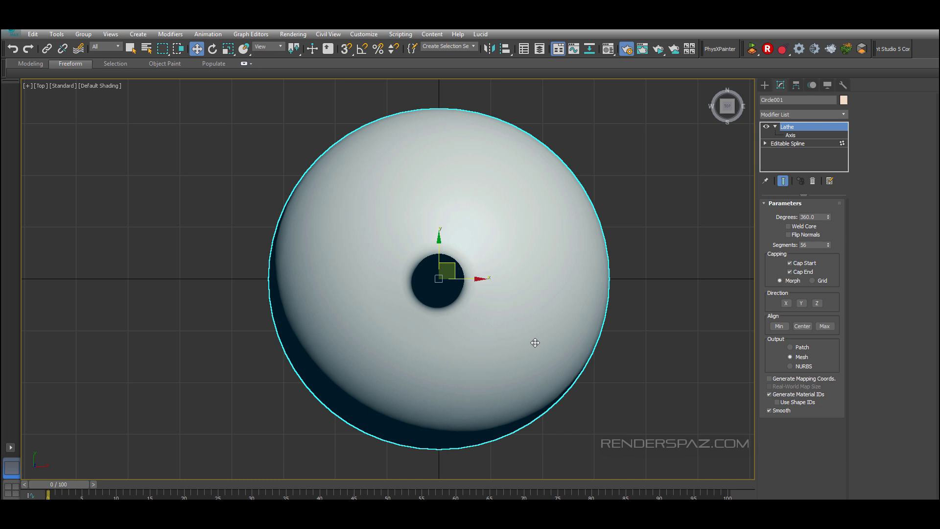
click(101, 87)
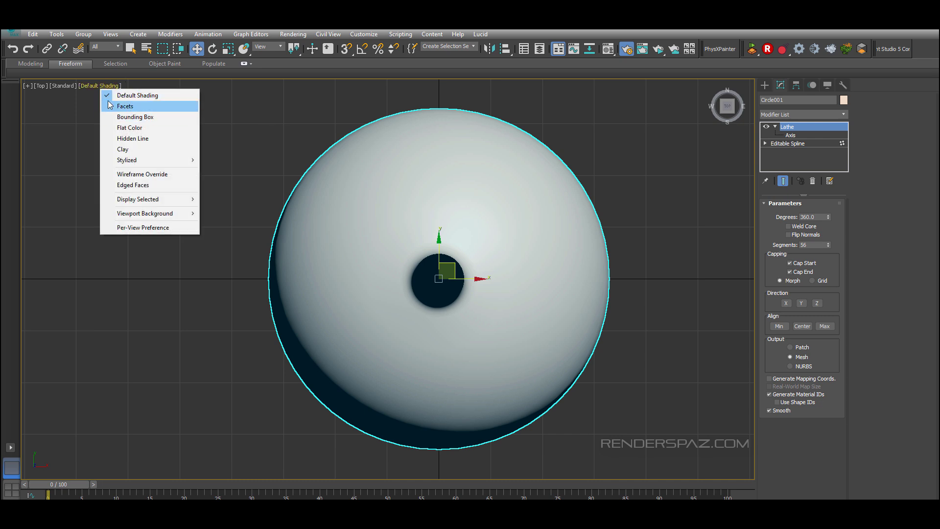
click(64, 86)
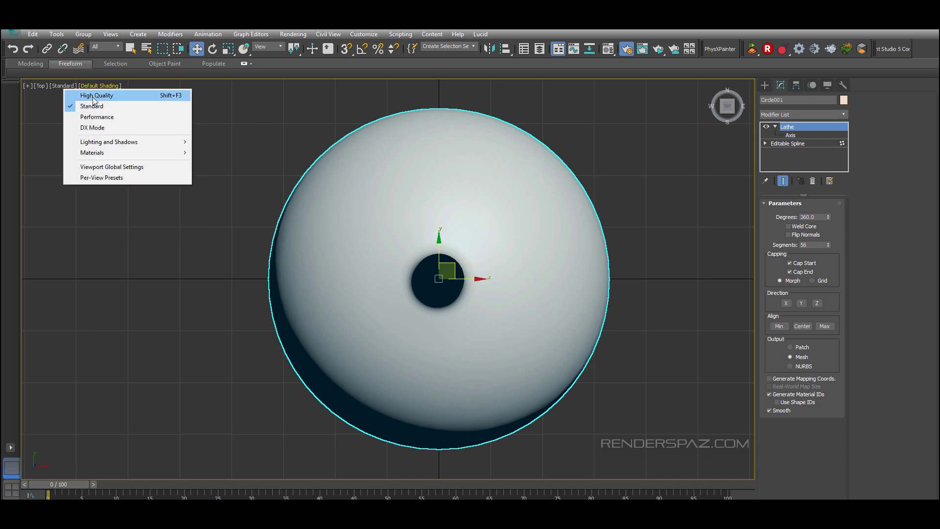
click(40, 85)
click(244, 105)
click(244, 104)
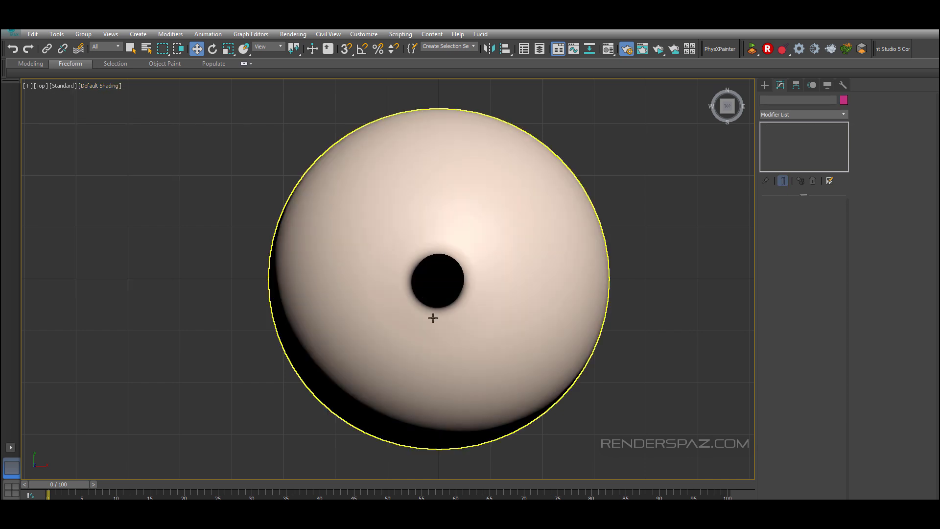
middle_drag(466, 331, 495, 333)
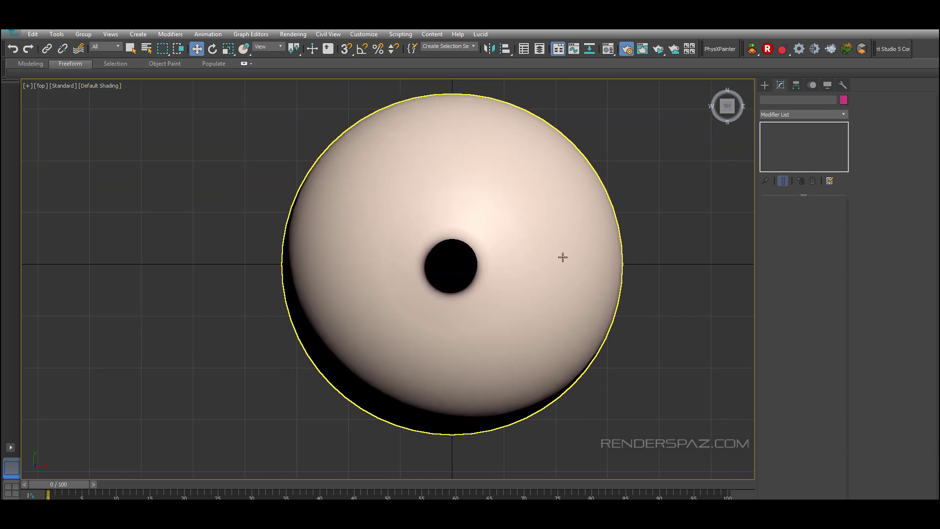
Step: Create a cylinder about 5.26 radius and 2.27 high centred on the ornament's neck opening in the Top view
click(765, 85)
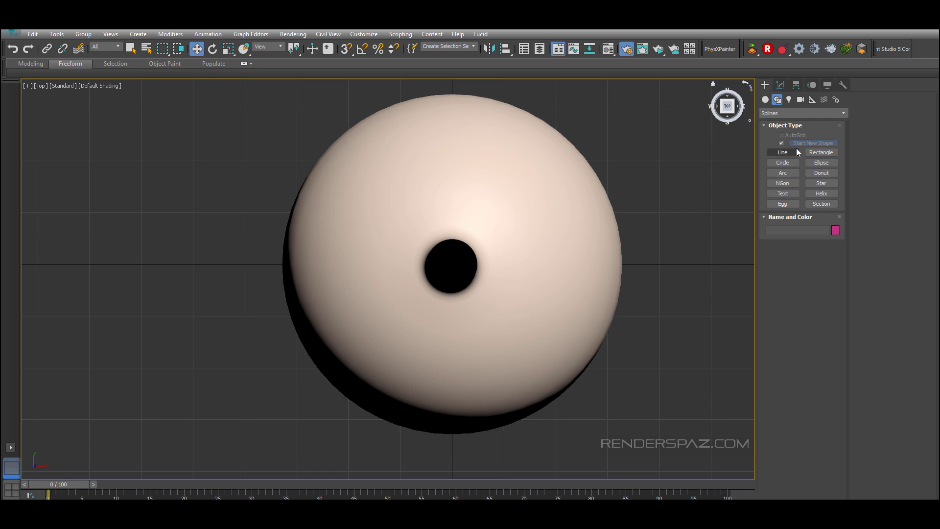
click(765, 99)
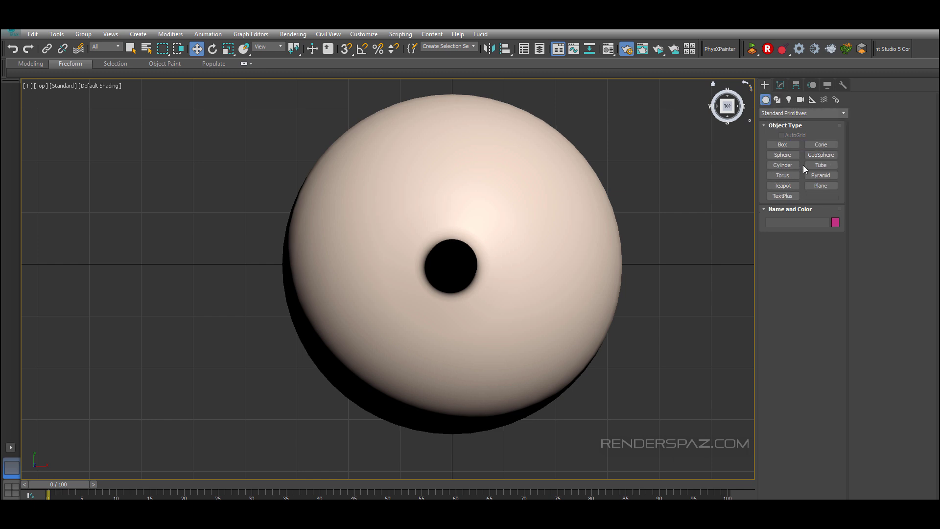
click(786, 165)
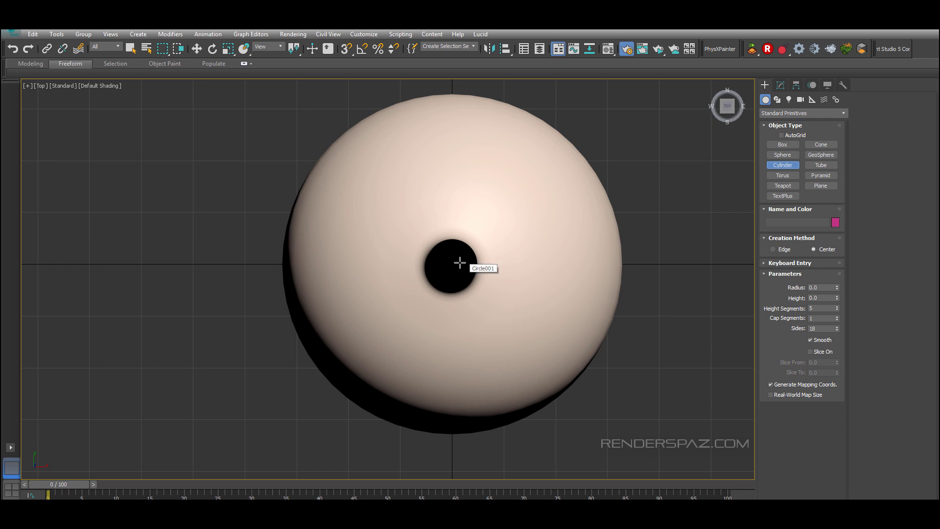
scroll(457, 264, up, 4)
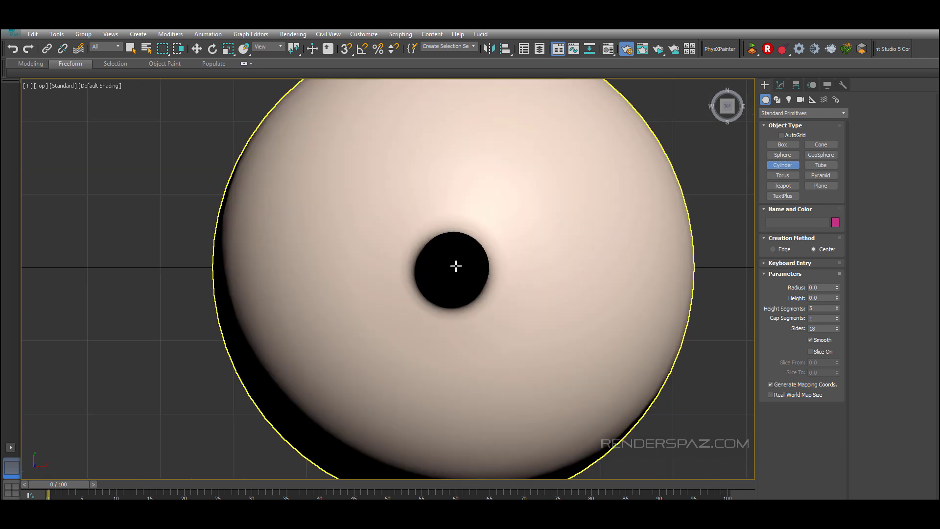
drag(456, 265, 471, 231)
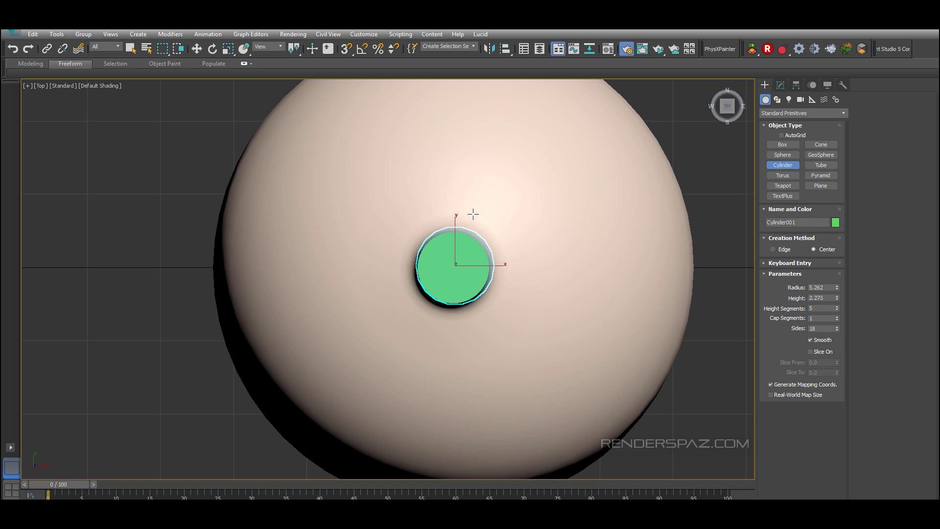
click(473, 213)
click(196, 49)
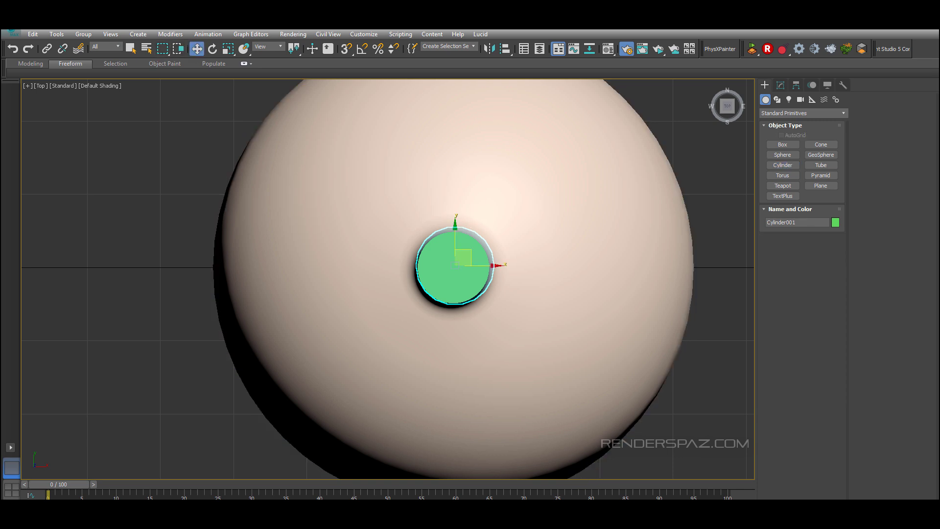
Step: Move the cylinder up so it sits on top of the ornament's neck
drag(457, 264, 455, 268)
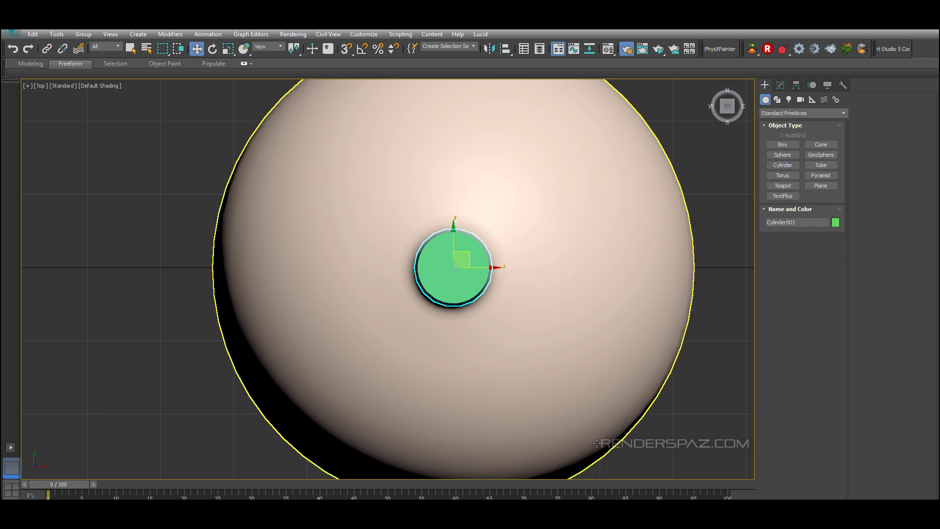
key(p)
scroll(570, 375, down, 3)
alt+middle_drag(571, 375, 550, 247)
middle_drag(550, 247, 506, 324)
right_click(470, 287)
drag(465, 352, 499, 178)
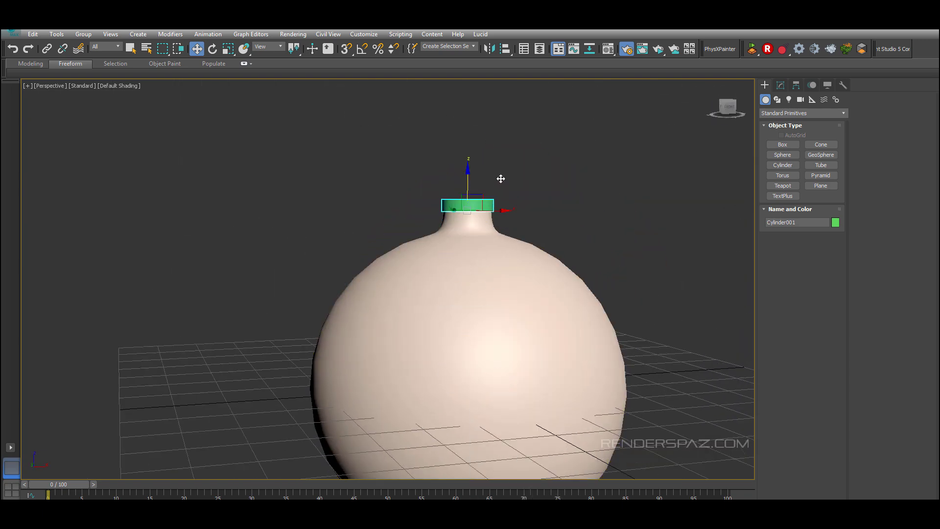
scroll(495, 195, up, 4)
drag(440, 279, 437, 206)
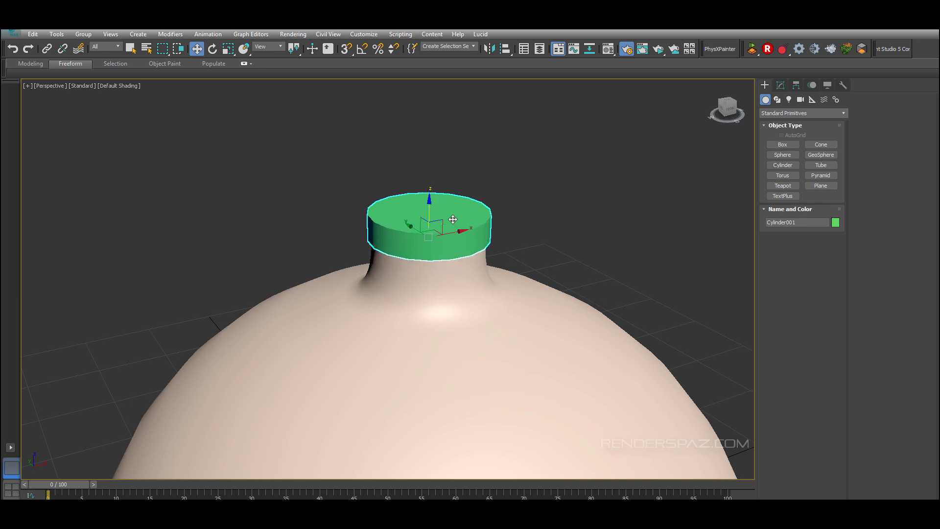
scroll(445, 257, up, 2)
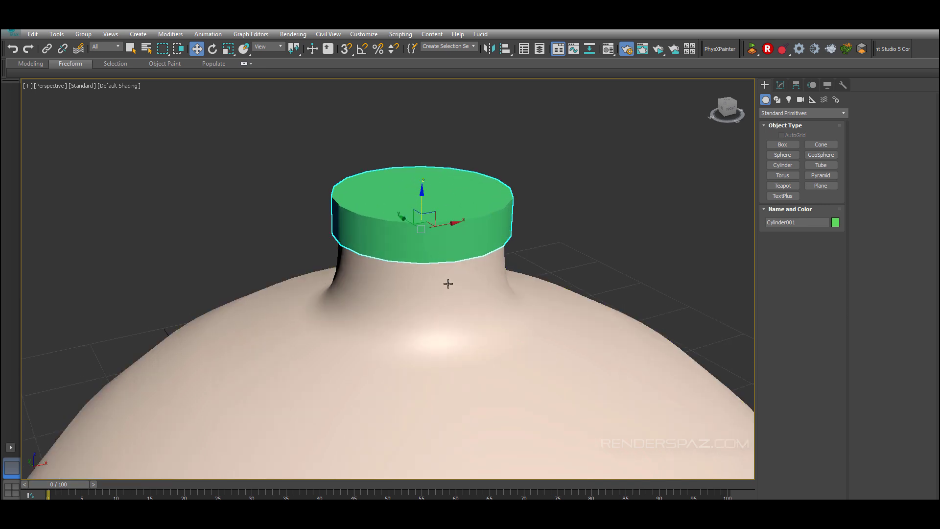
alt+middle_drag(448, 284, 465, 244)
scroll(459, 231, up, 2)
scroll(458, 230, up, 2)
key(F4)
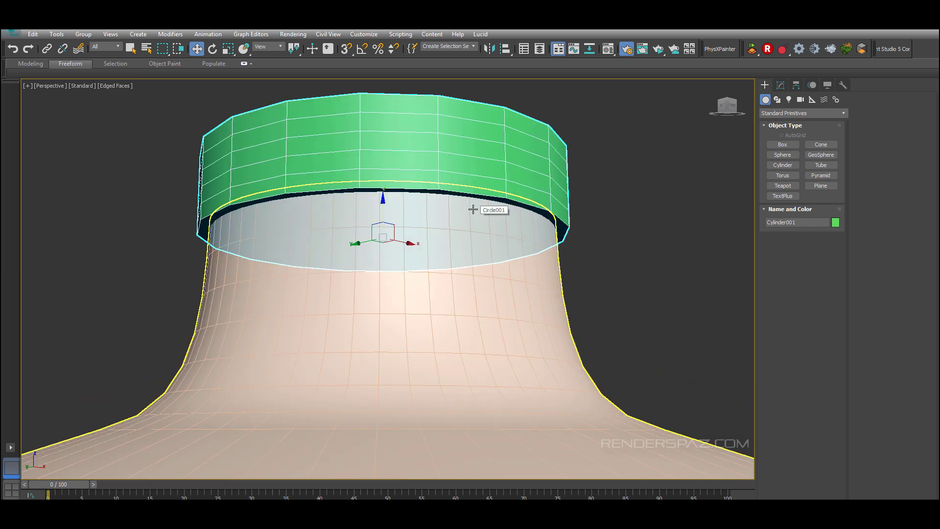
Step: Set the cylinder's height segments to 1 and its sides to 20
click(779, 86)
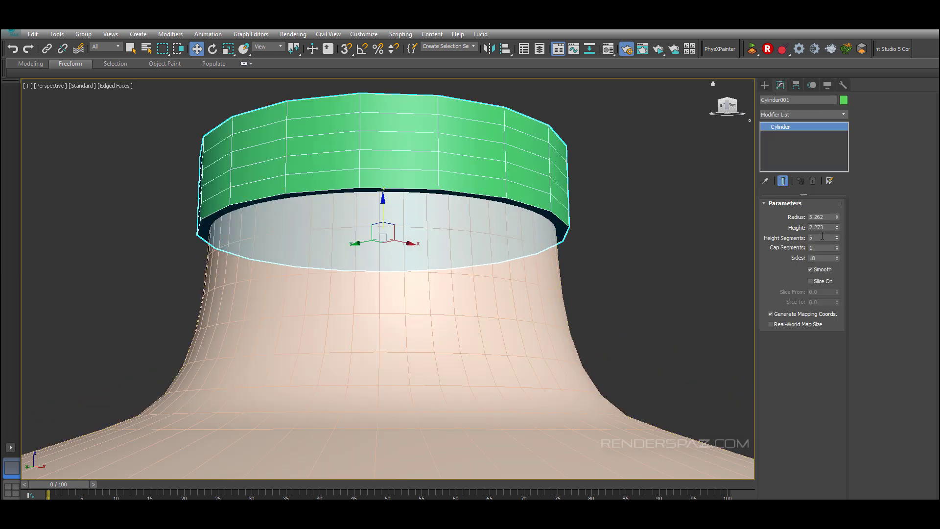
right_click(837, 237)
alt+middle_drag(494, 248, 498, 243)
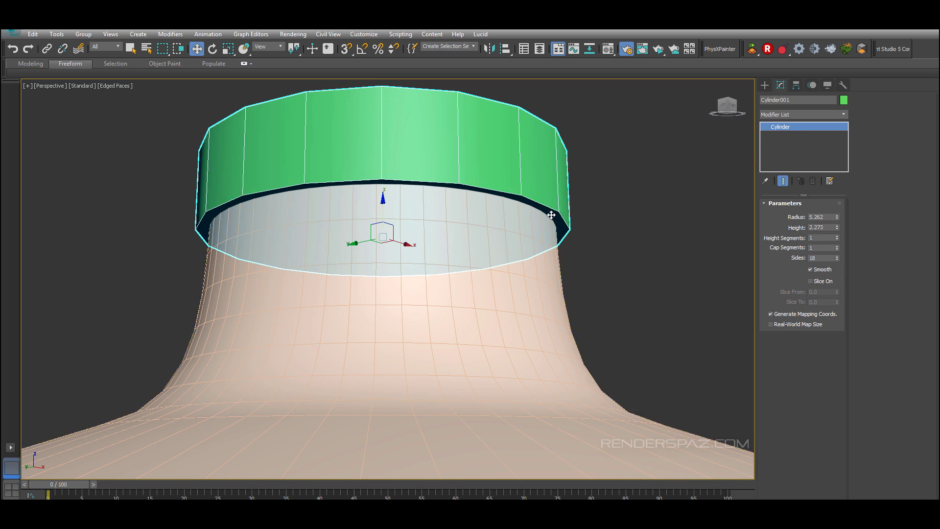
key(t)
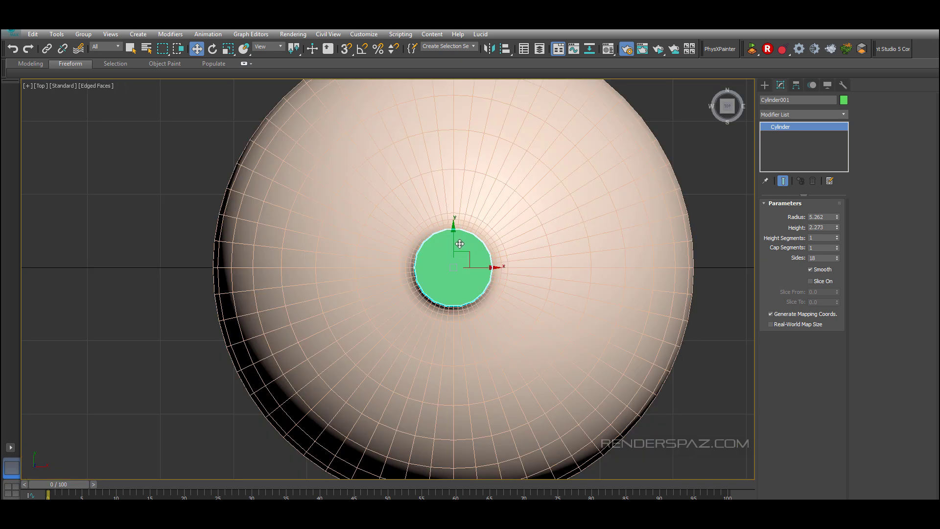
key(f)
scroll(409, 264, up, 6)
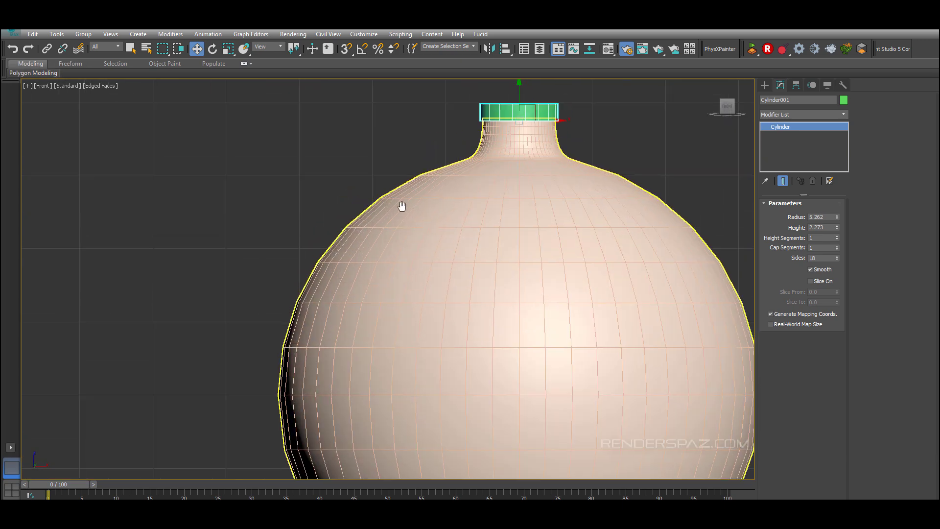
middle_drag(511, 199, 495, 219)
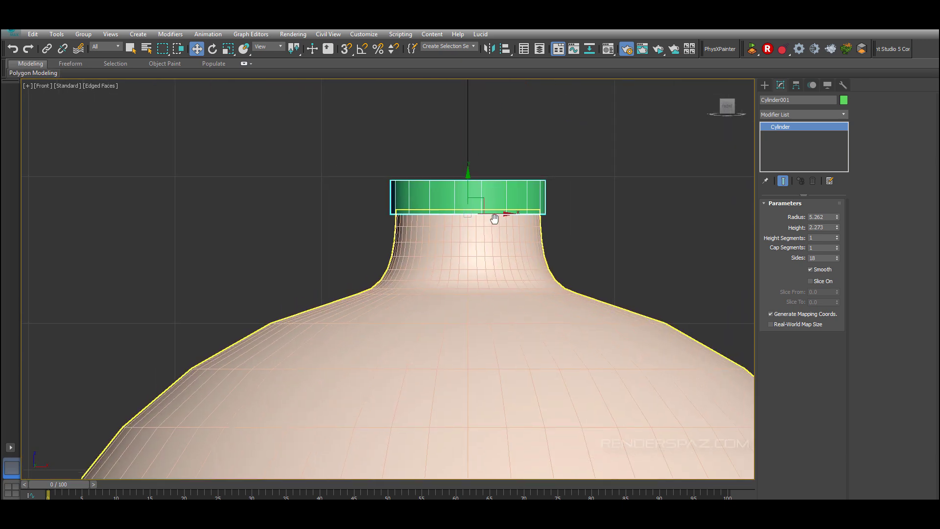
click(838, 255)
click(838, 256)
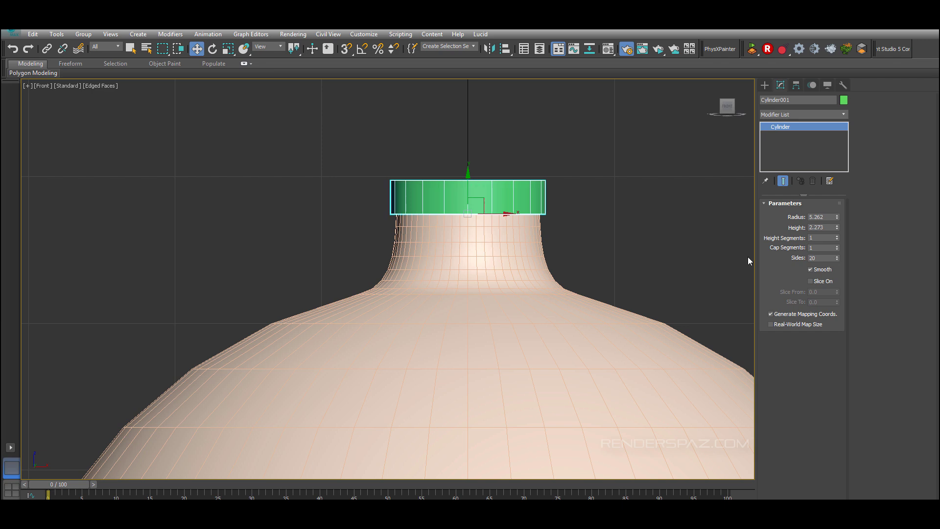
Step: Convert the cylinder cap to an Editable Poly
click(598, 235)
click(486, 193)
middle_drag(538, 243, 516, 264)
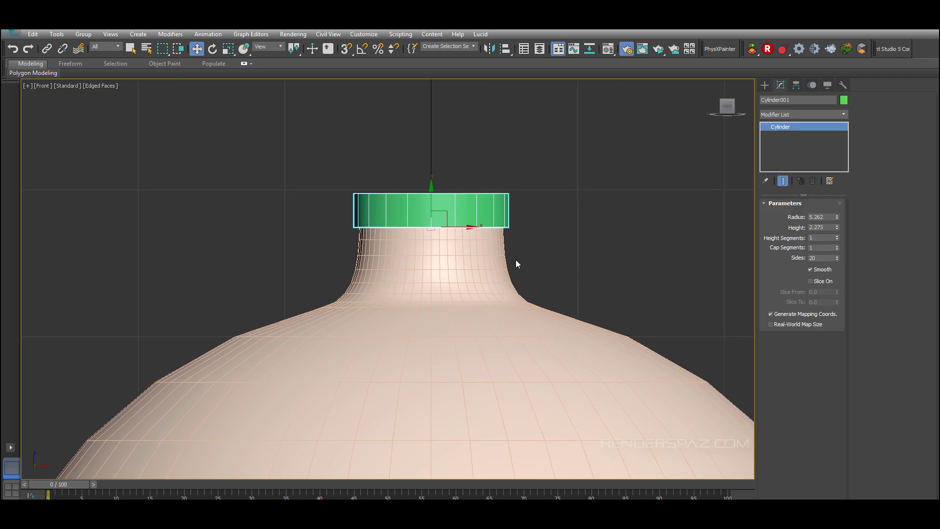
scroll(517, 263, up, 2)
right_click(473, 206)
mouse_move(558, 308)
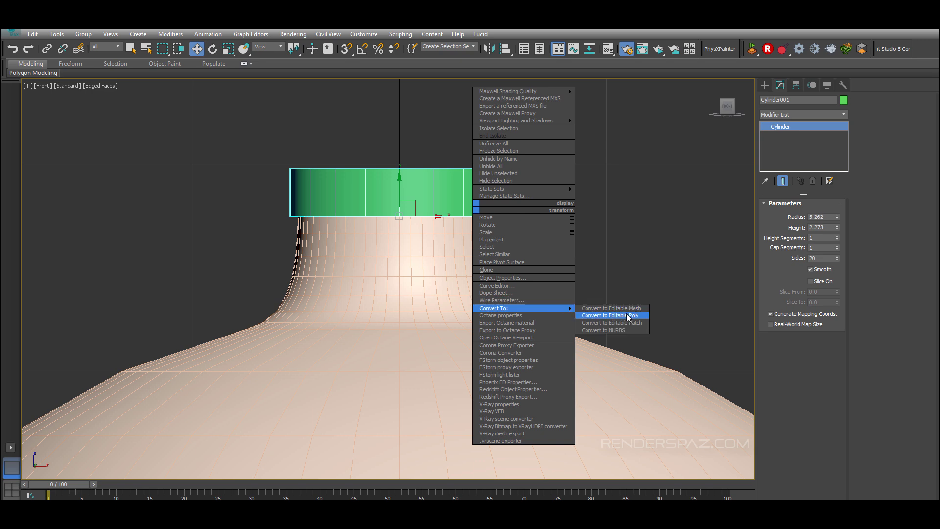
click(627, 317)
alt+middle_drag(589, 241, 538, 197)
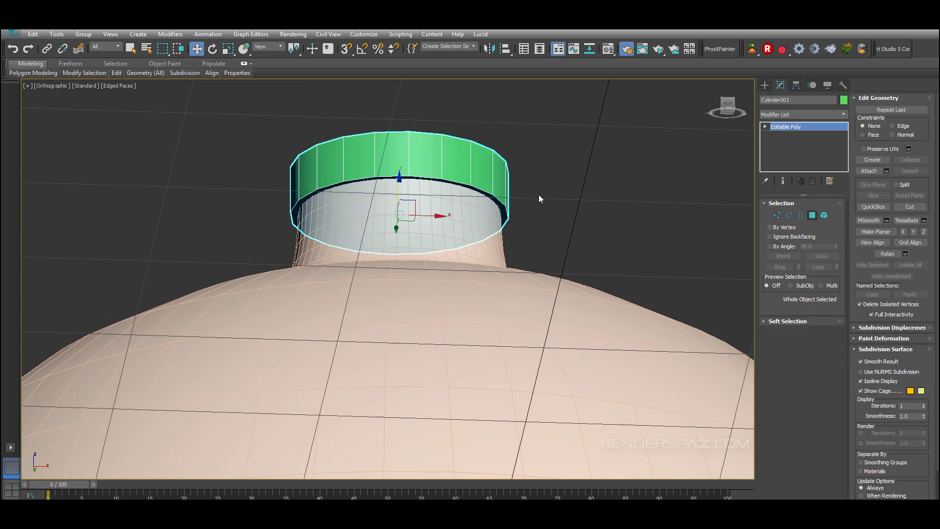
Step: Select every other bottom vertex of the cap and move them down to form a zigzag lower edge
key(4)
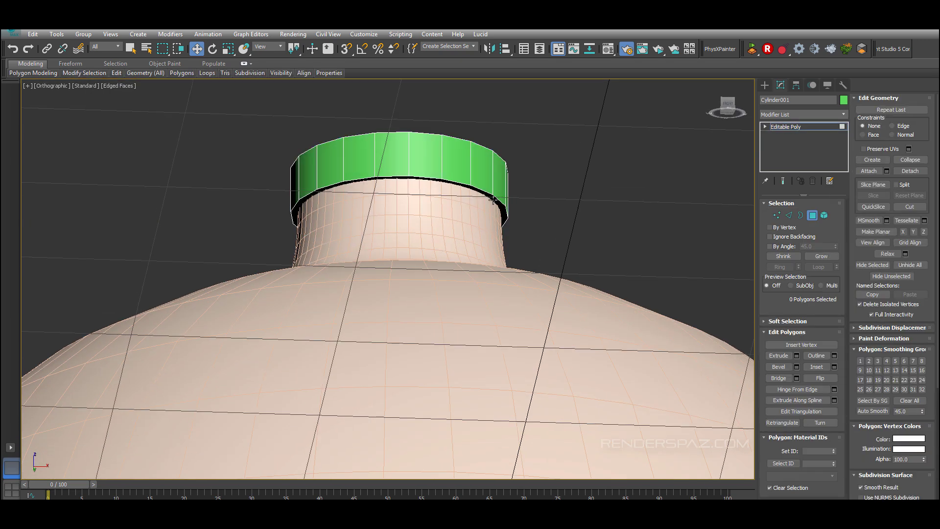
click(789, 215)
click(775, 215)
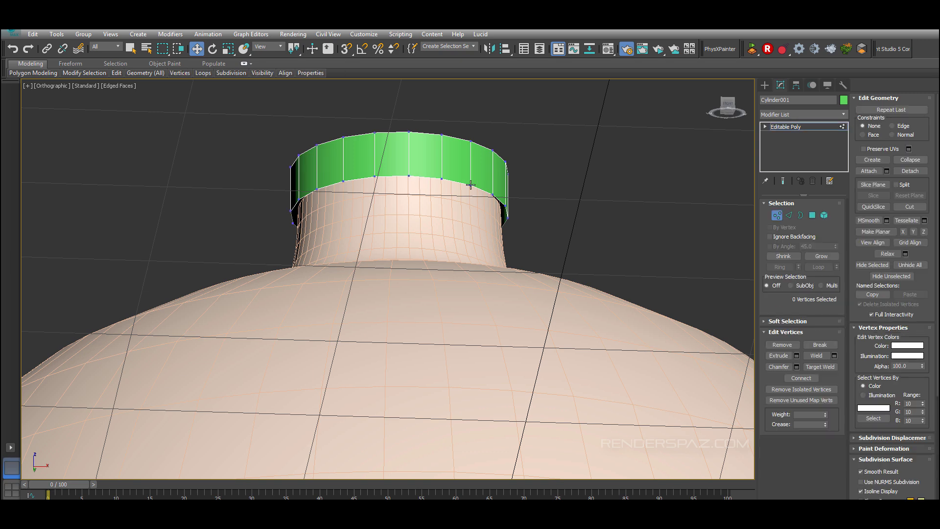
click(470, 185)
alt+middle_drag(515, 245, 518, 254)
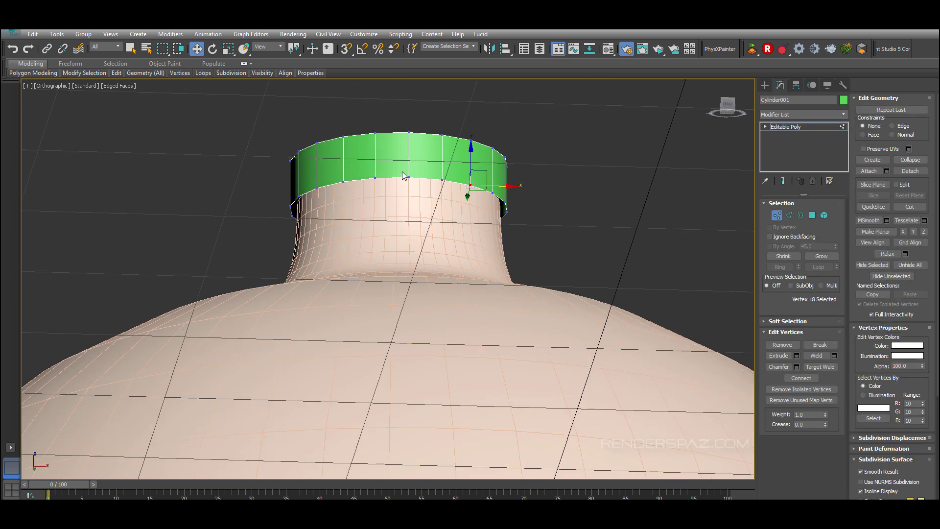
ctrl+click(409, 177)
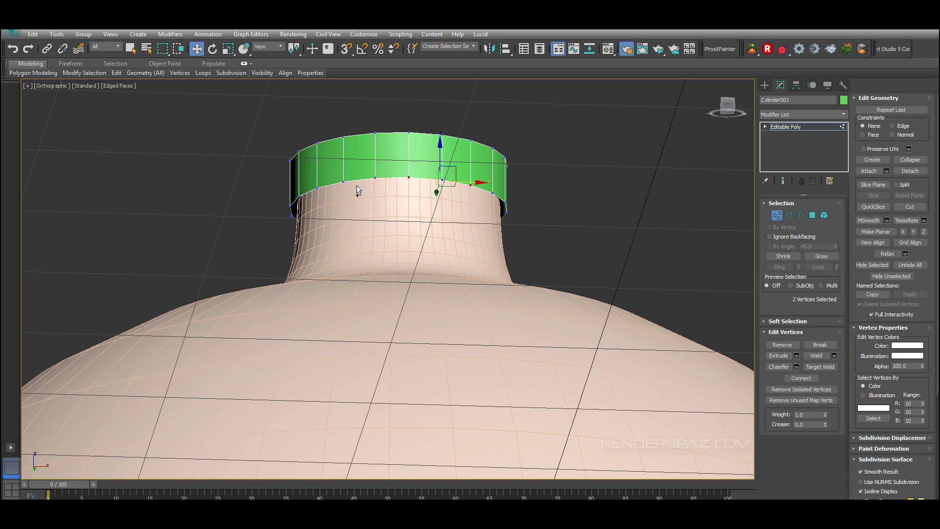
ctrl+click(340, 182)
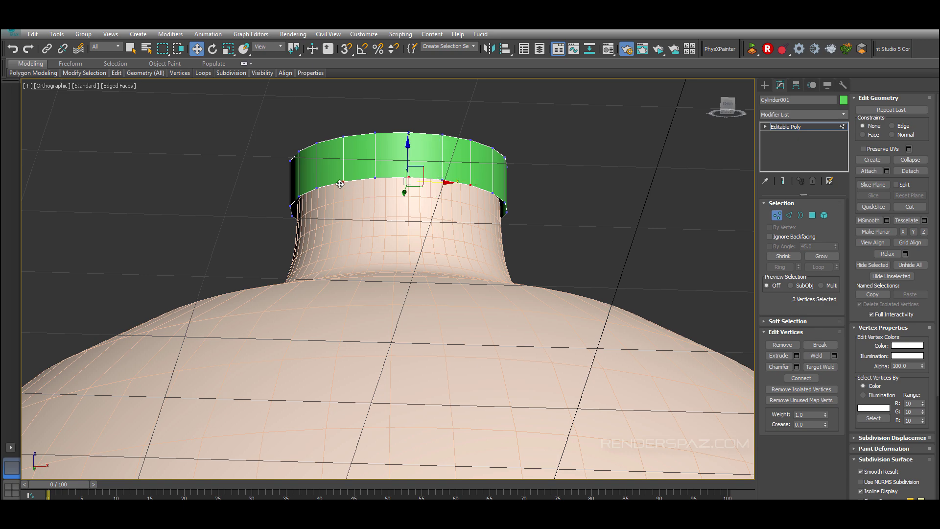
ctrl+click(299, 196)
alt+middle_drag(298, 196, 328, 231)
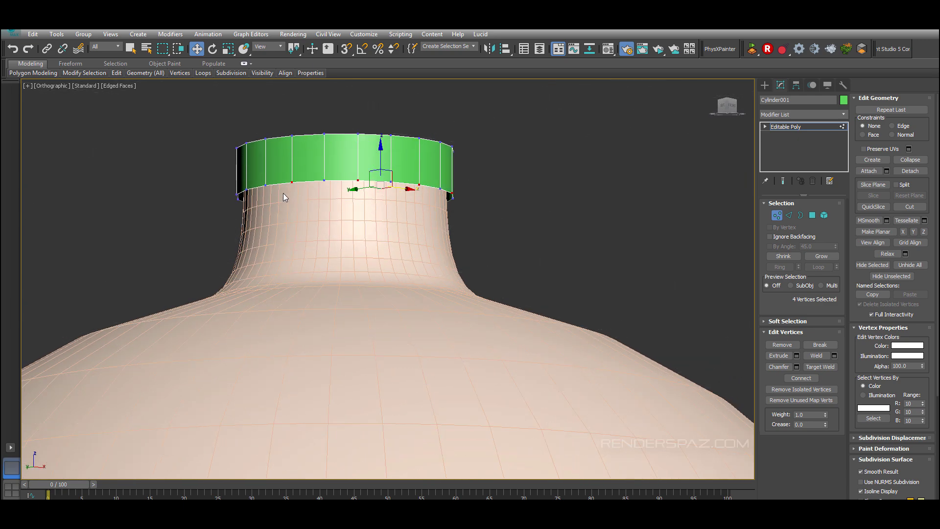
middle_drag(283, 194, 323, 139)
ctrl+click(307, 179)
ctrl+click(266, 178)
ctrl+click(234, 190)
ctrl+click(231, 160)
ctrl+click(231, 149)
click(322, 164)
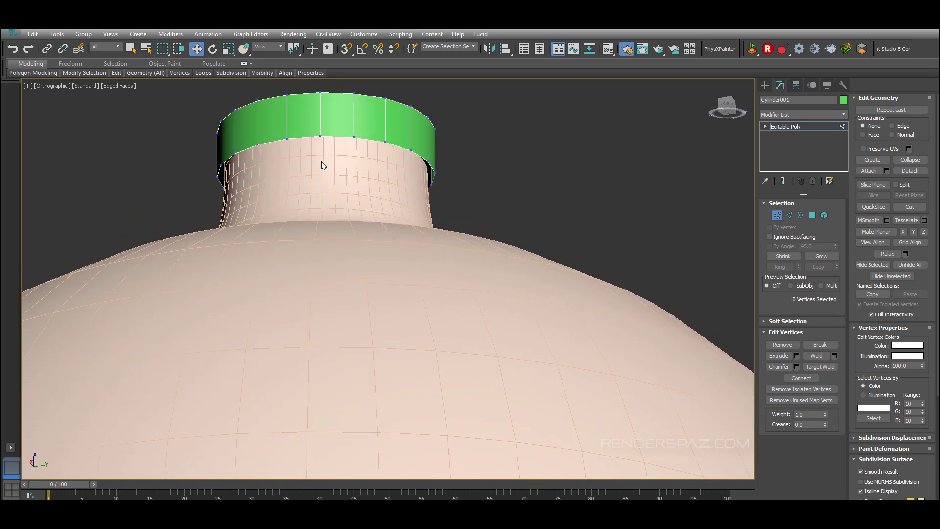
key(ctrl+z)
drag(325, 149, 324, 173)
alt+middle_drag(443, 203, 341, 225)
scroll(342, 237, up, 2)
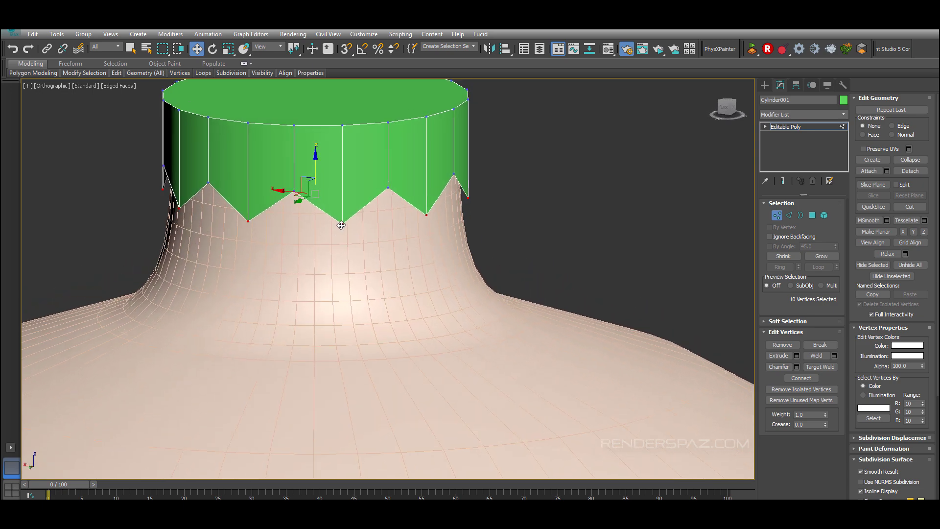
Step: Chamfer the selected zigzag vertices by 0.232
scroll(342, 225, up, 2)
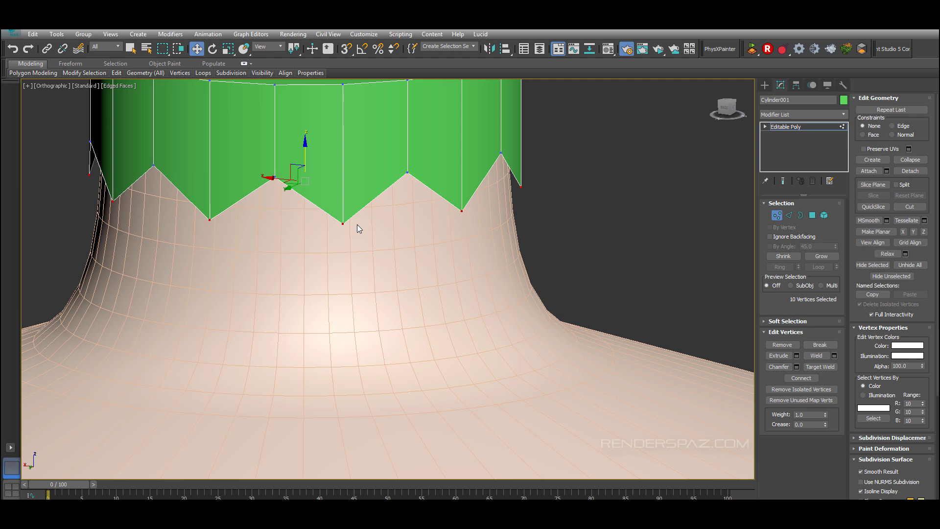
click(796, 368)
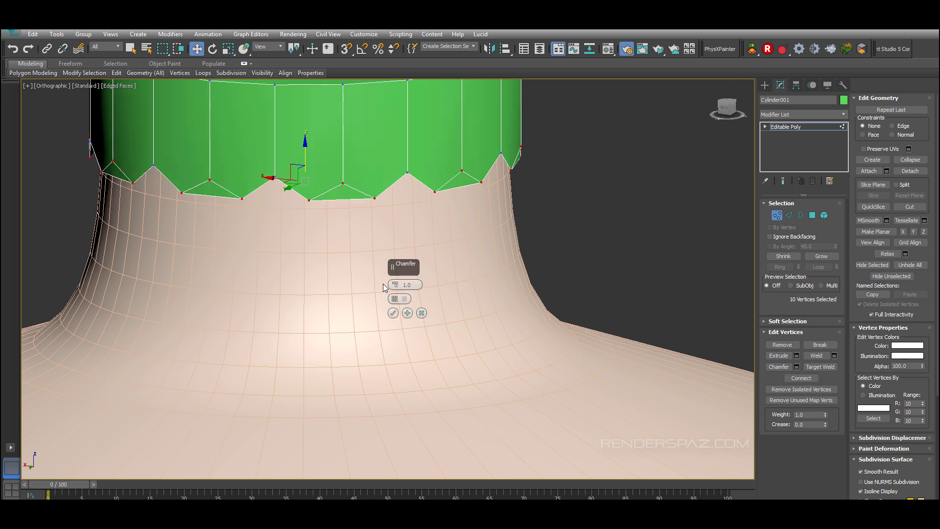
drag(395, 284, 369, 72)
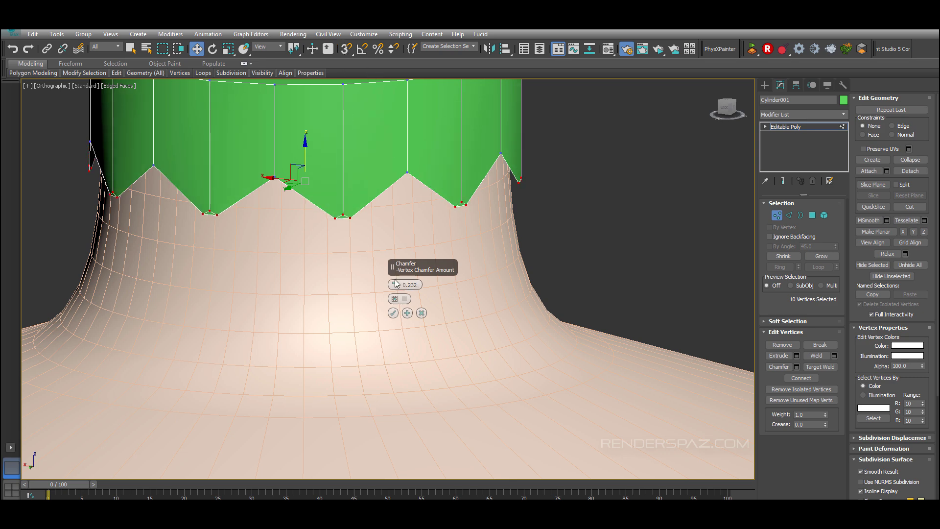
click(390, 319)
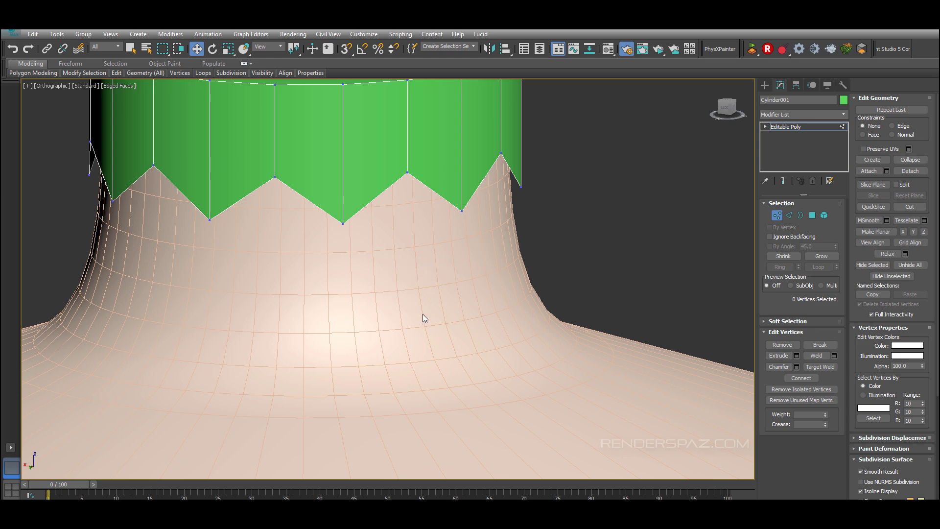
Step: Delete the cap's top polygon
scroll(549, 262, down, 5)
middle_drag(549, 263, 544, 277)
alt+middle_drag(669, 228, 730, 167)
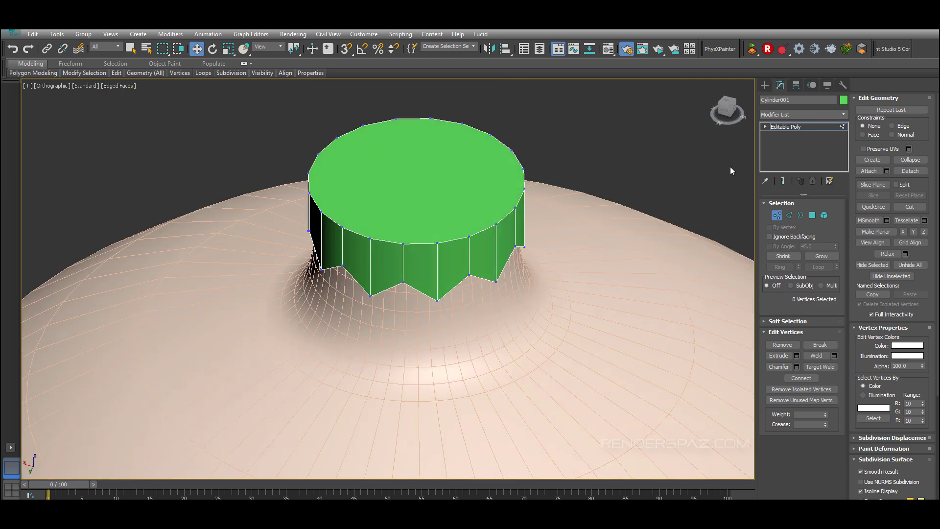
click(811, 216)
click(427, 200)
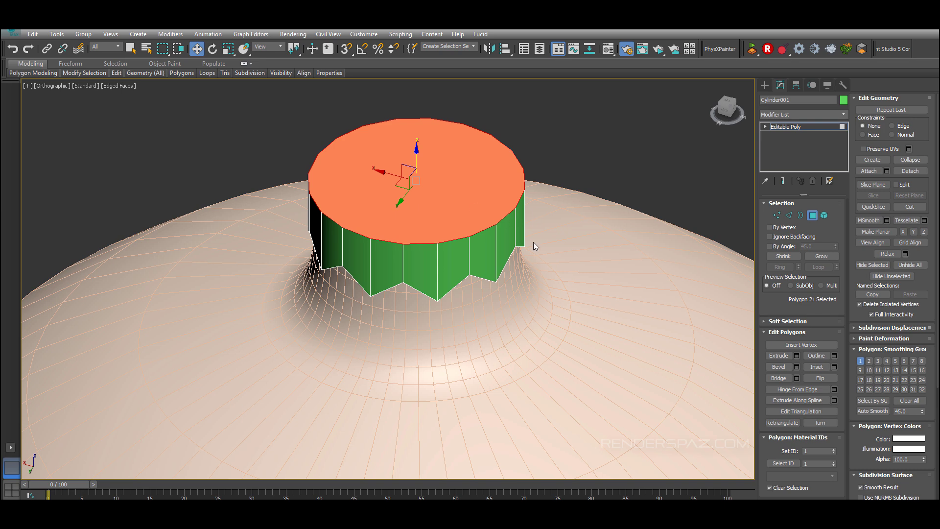
key(Delete)
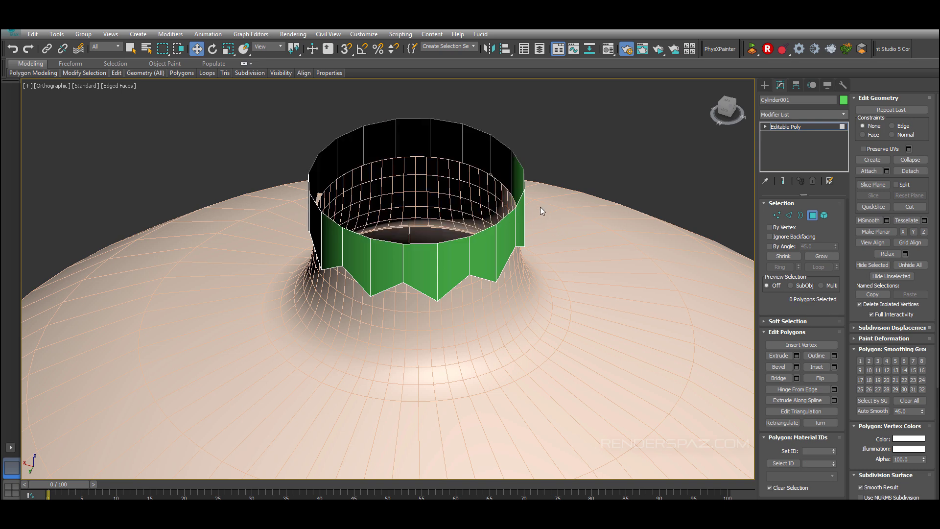
Step: Select the top edge loop and scale a copy inward to form a ring around the opening
click(789, 215)
click(504, 220)
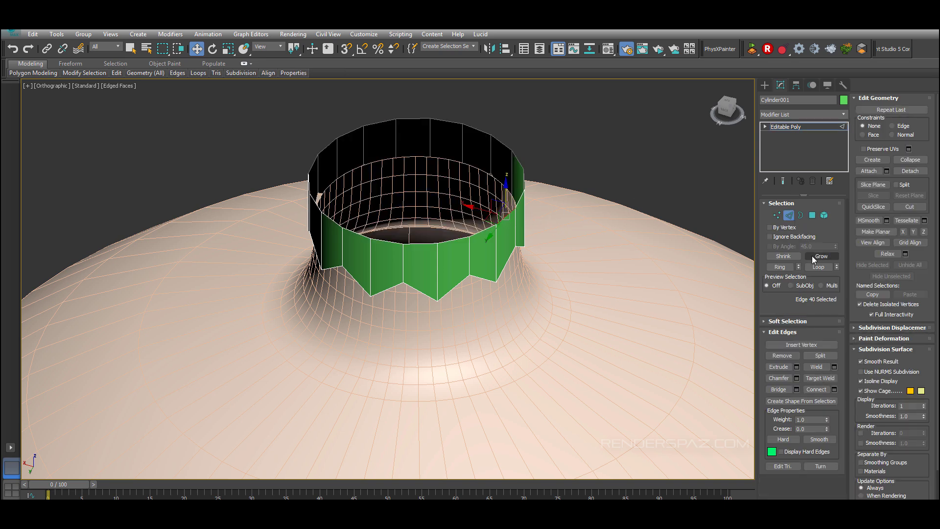
click(818, 267)
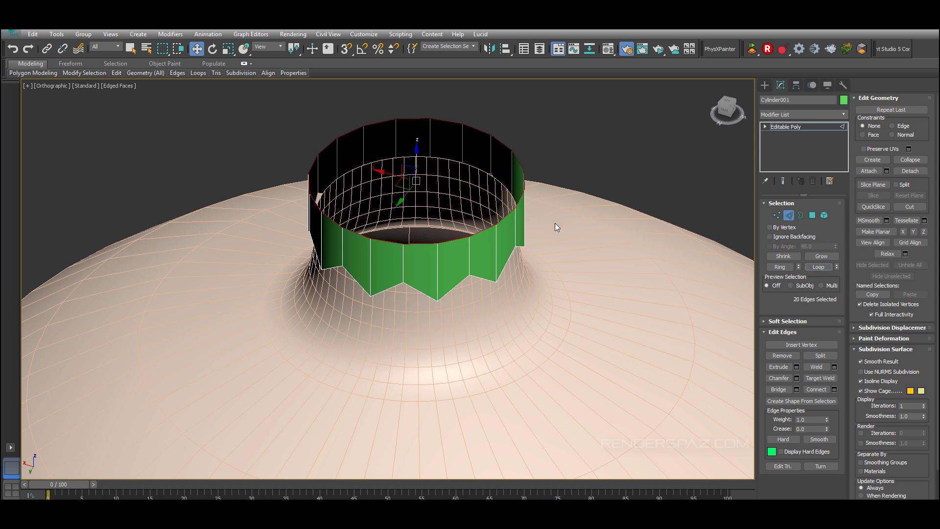
click(228, 48)
shift+drag(418, 182, 436, 238)
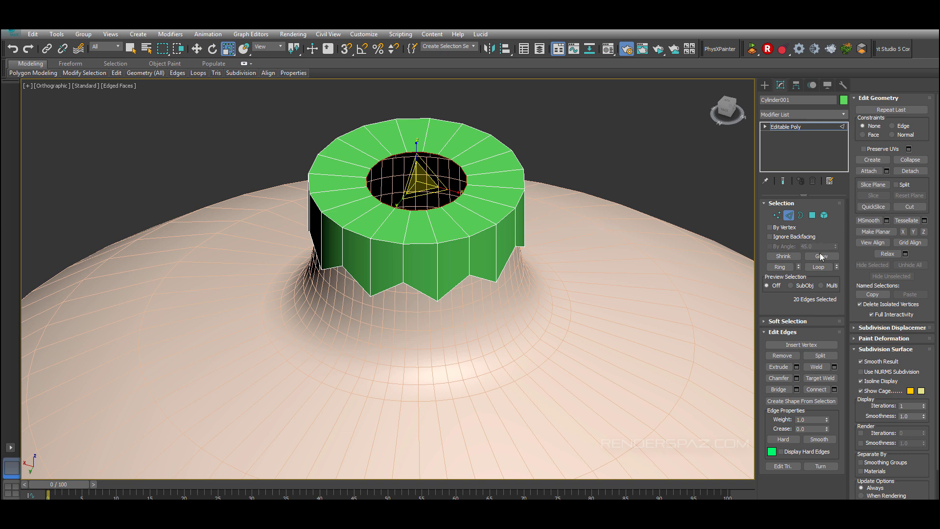
Step: Cap the remaining top border opening
click(800, 216)
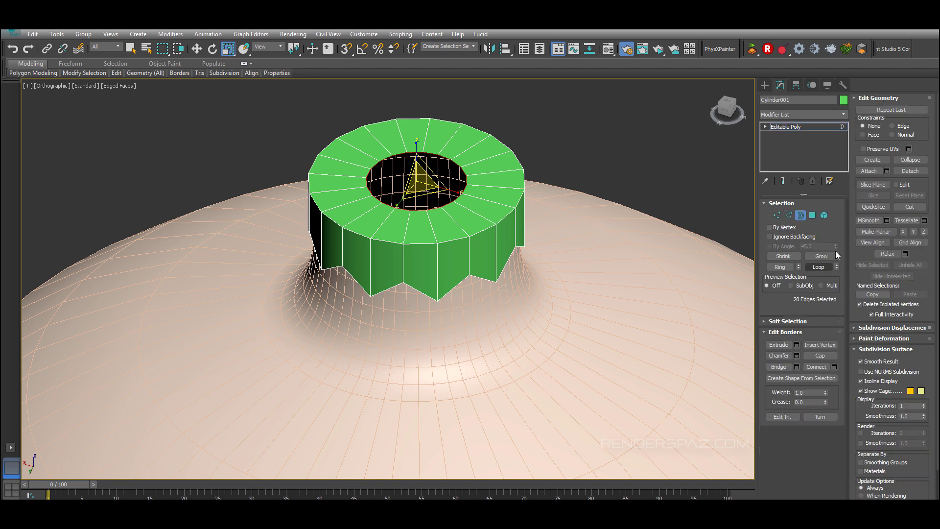
click(819, 355)
alt+middle_drag(597, 292, 549, 248)
Step: Use Cut to connect vertices across the new top polygon of the cap
key(1)
key(alt+c)
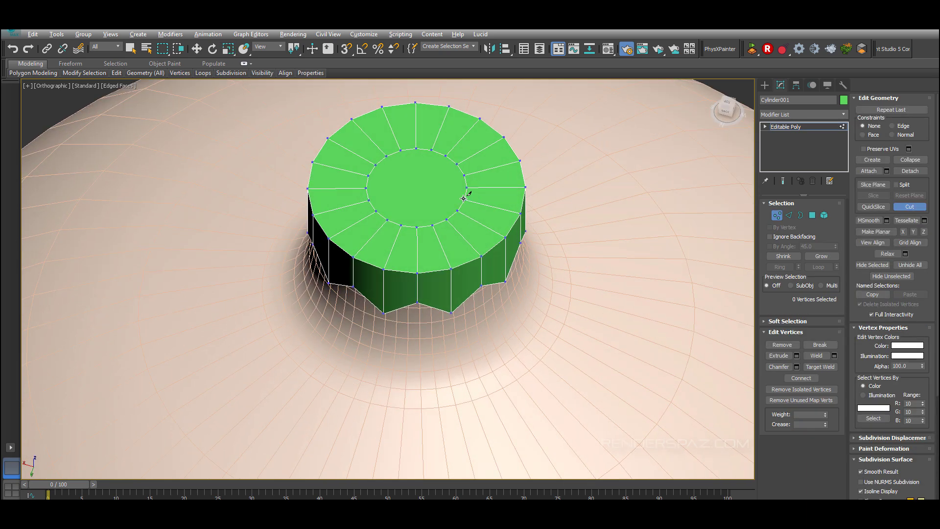
click(464, 198)
click(432, 150)
click(401, 224)
right_click(401, 224)
alt+middle_drag(488, 243, 504, 198)
right_click(541, 225)
right_click(479, 251)
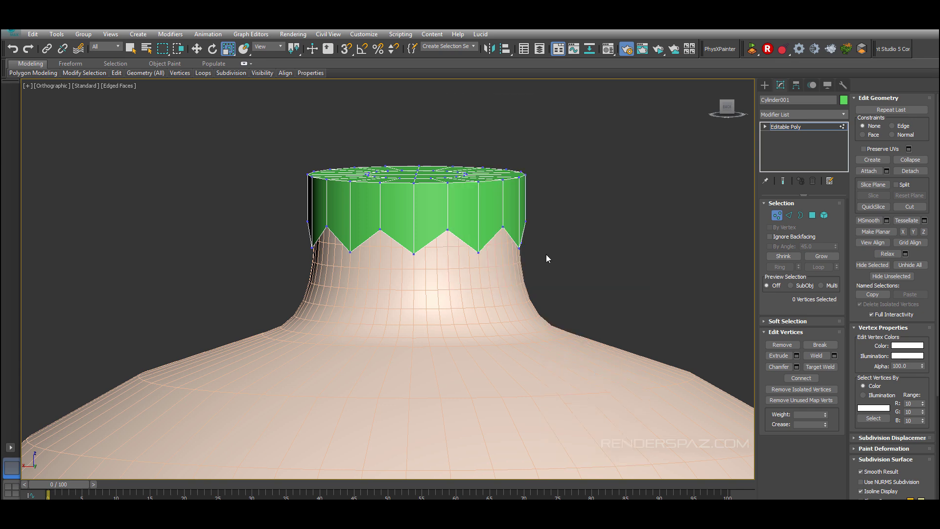
key(1)
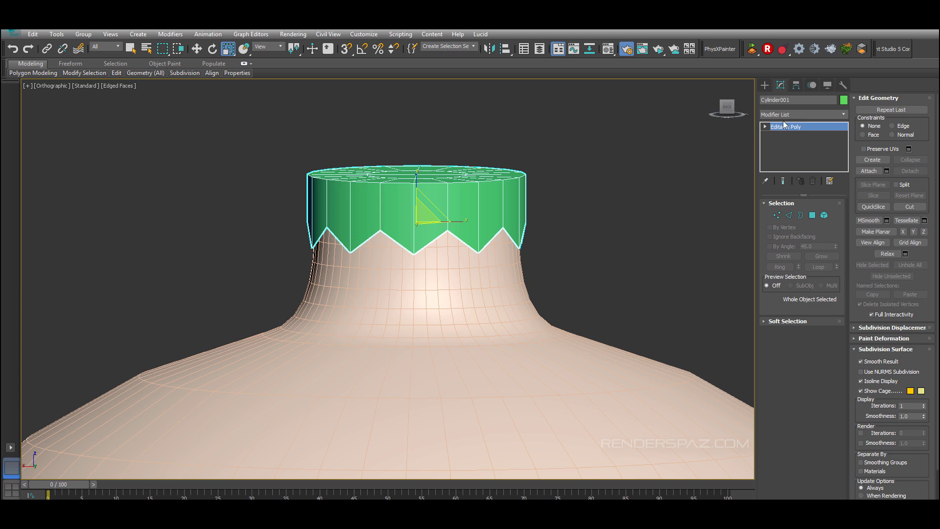
click(785, 114)
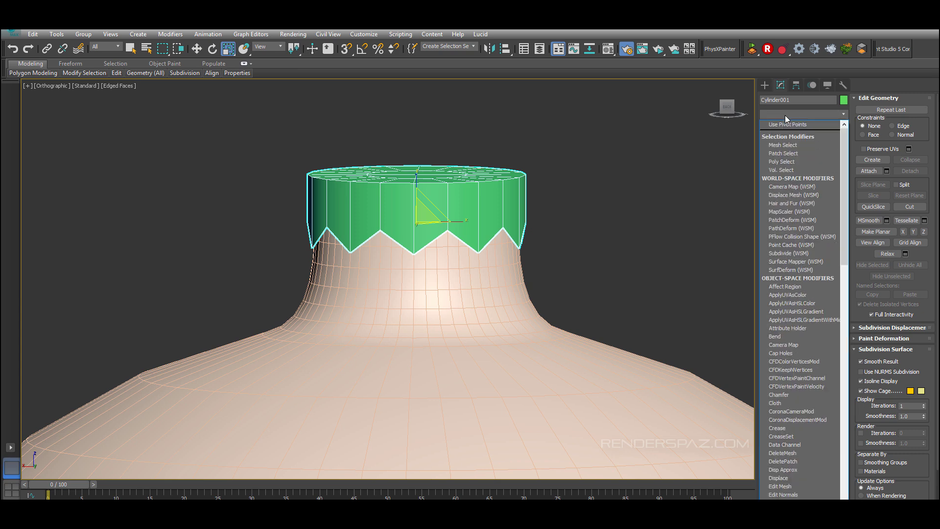
click(785, 115)
alt+middle_drag(472, 235, 473, 256)
Step: Select the cap's top rim edge loop and chamfer it by 0.078
click(788, 214)
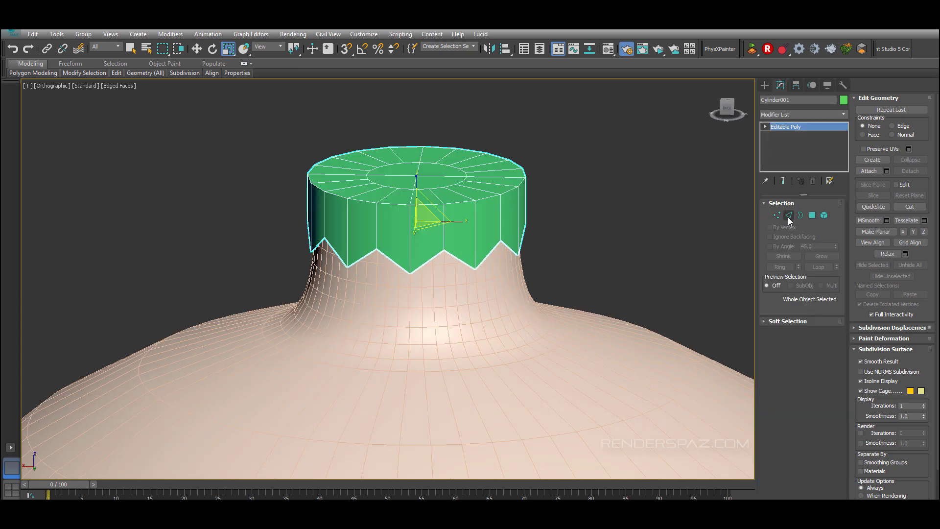
click(465, 205)
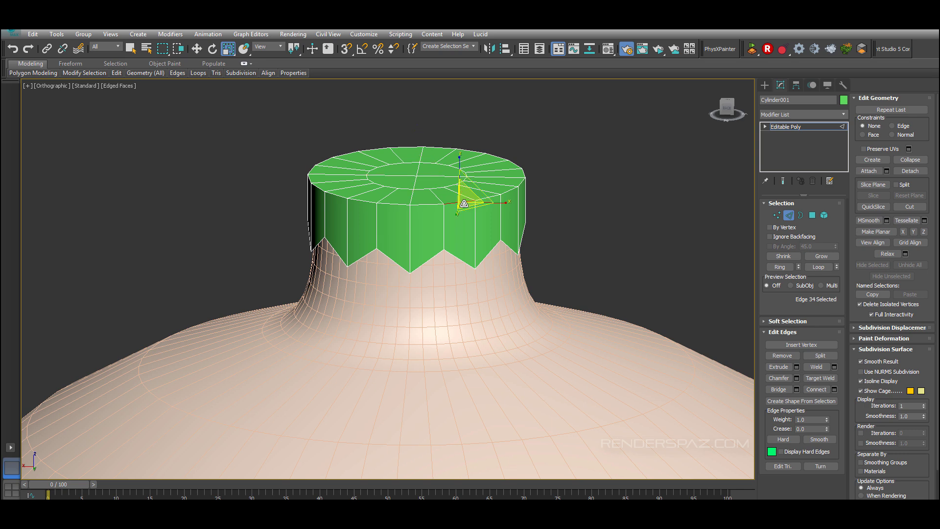
click(818, 267)
click(796, 378)
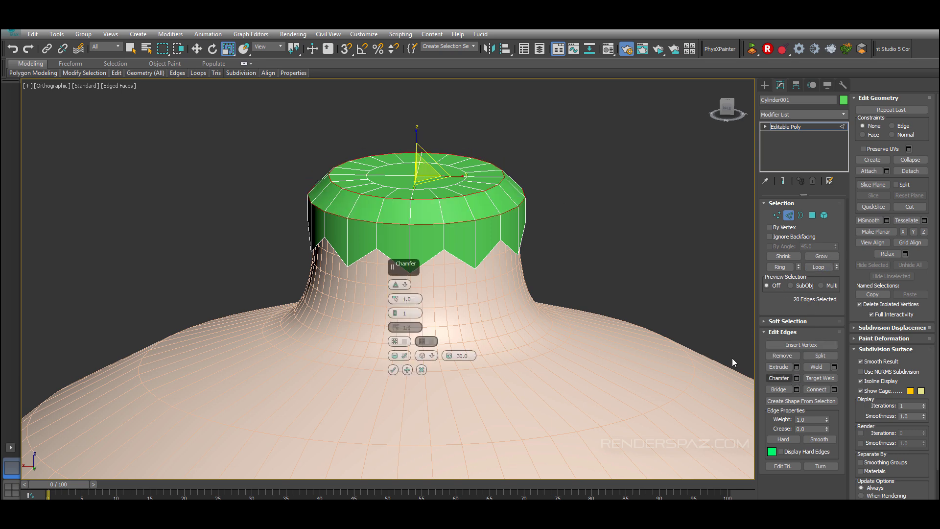
mouse_move(394, 299)
mouse_down()
mouse_move(372, 483)
mouse_move(395, 282)
mouse_up()
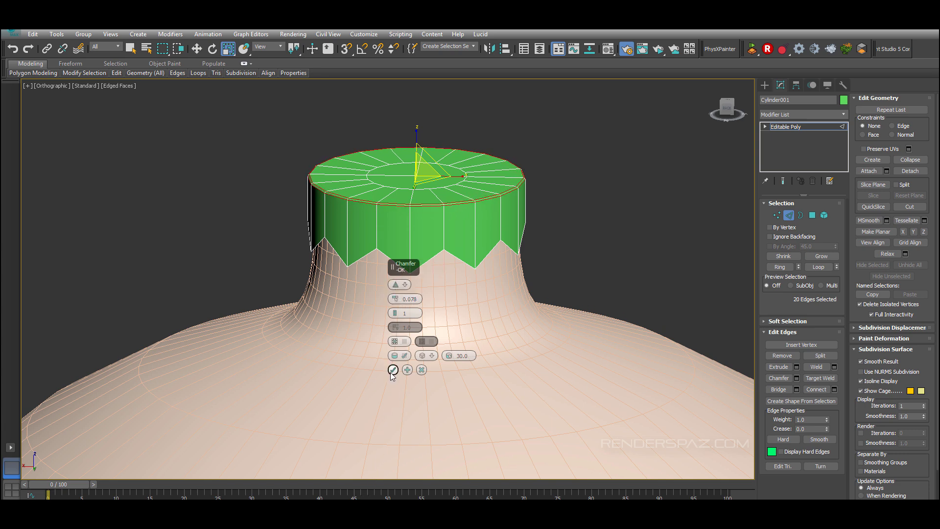
click(393, 369)
Step: Inspect the chamfered cap edges from different angles
alt+middle_drag(621, 161, 471, 237)
click(518, 282)
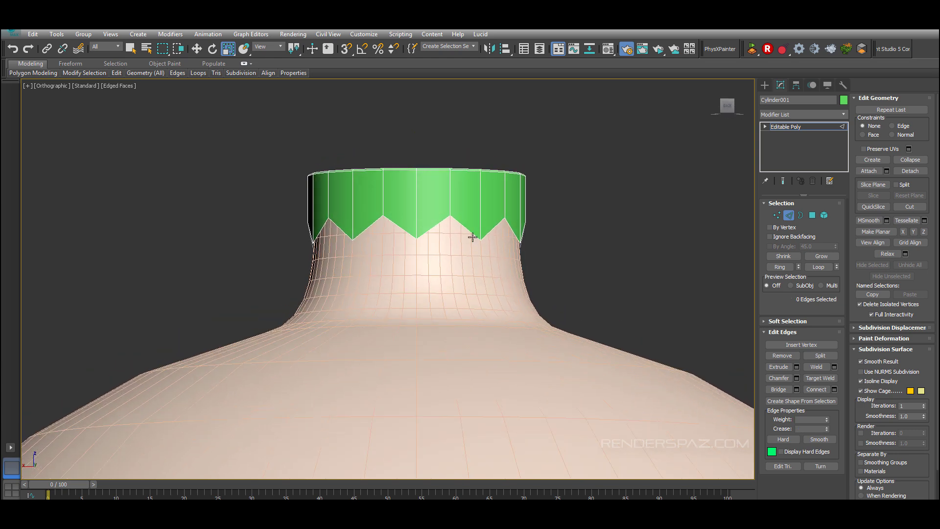
click(466, 228)
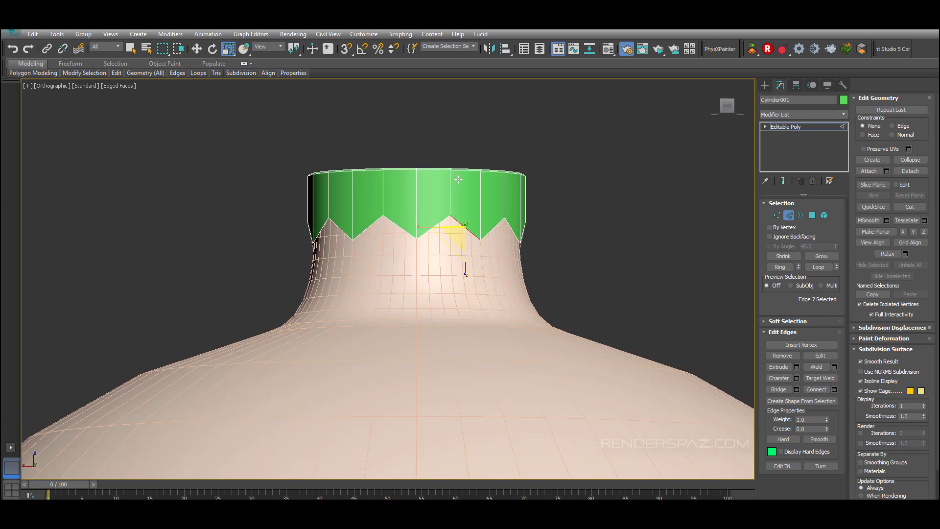
alt+middle_drag(513, 208, 581, 179)
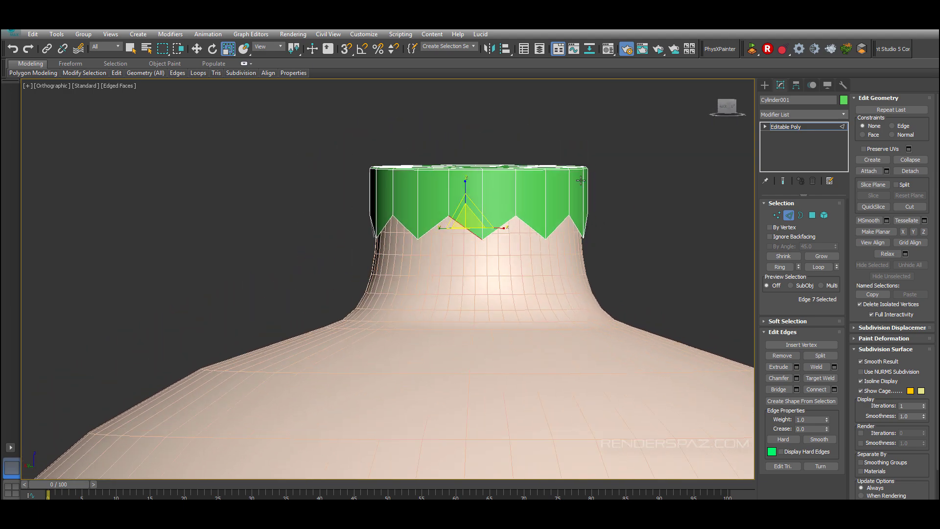
click(580, 180)
click(712, 183)
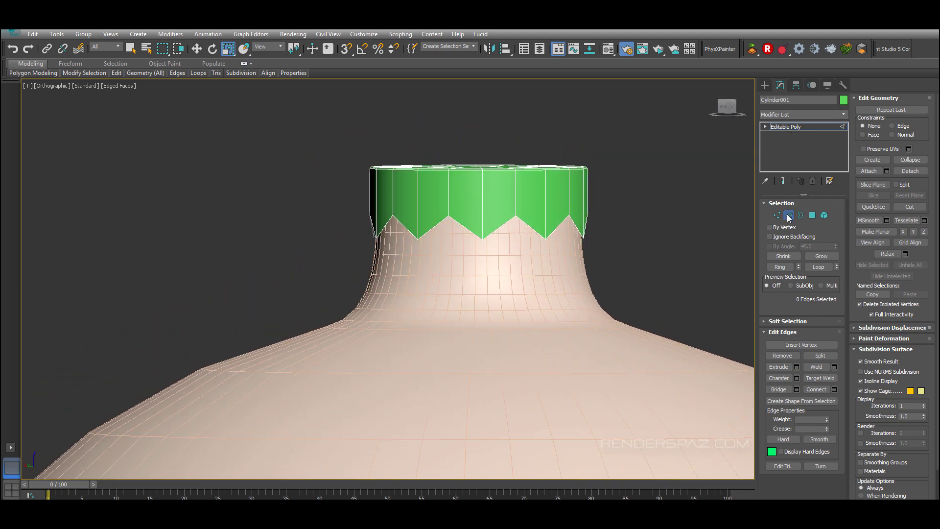
click(788, 215)
Step: Add a Shell modifier to the cap with inner amount 0.144 and outer amount 0
click(779, 115)
key(s)
key(s)
key(s)
key(s)
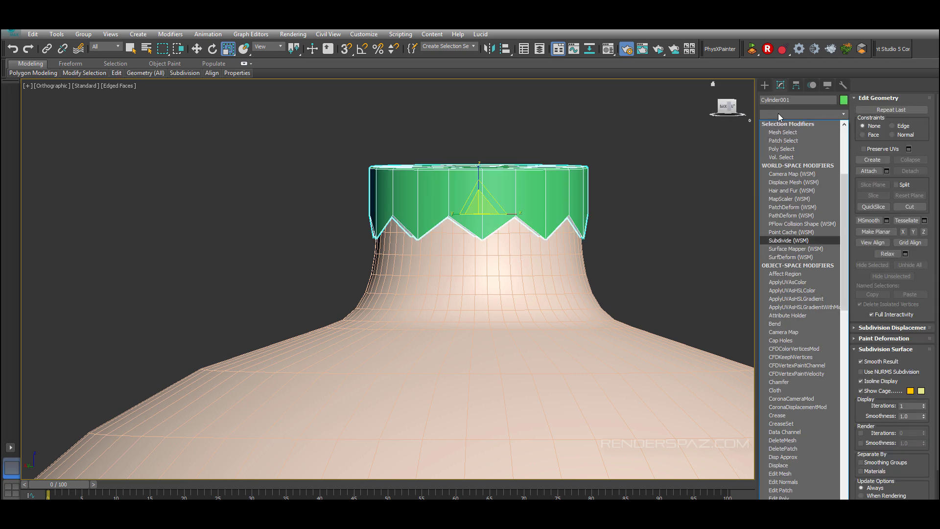
click(774, 225)
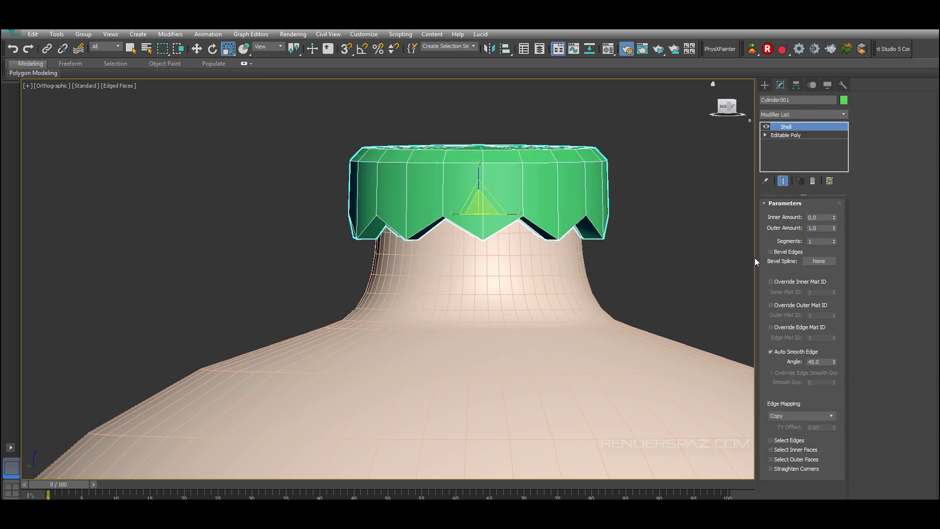
drag(833, 228, 841, 146)
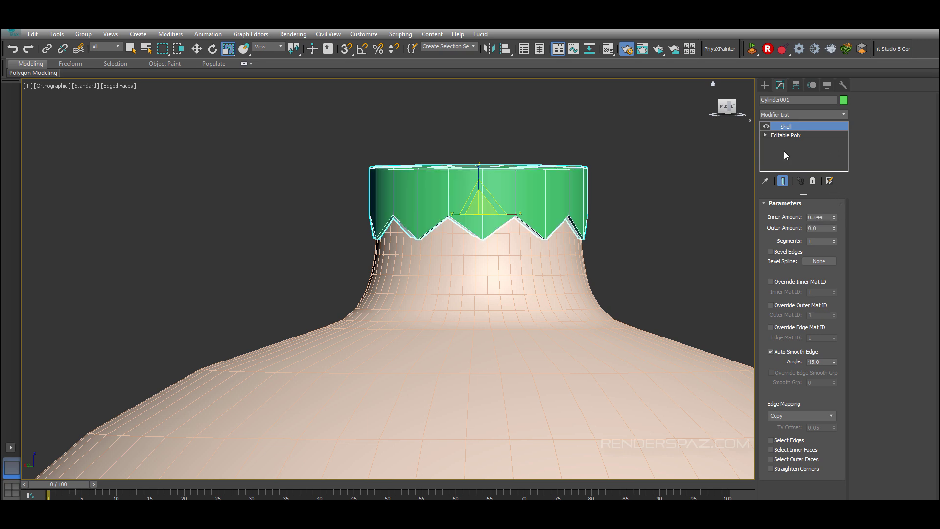
Step: Add a TurboSmooth modifier to the cap and set its iterations to 3
alt+middle_drag(627, 215, 629, 239)
click(704, 146)
click(559, 197)
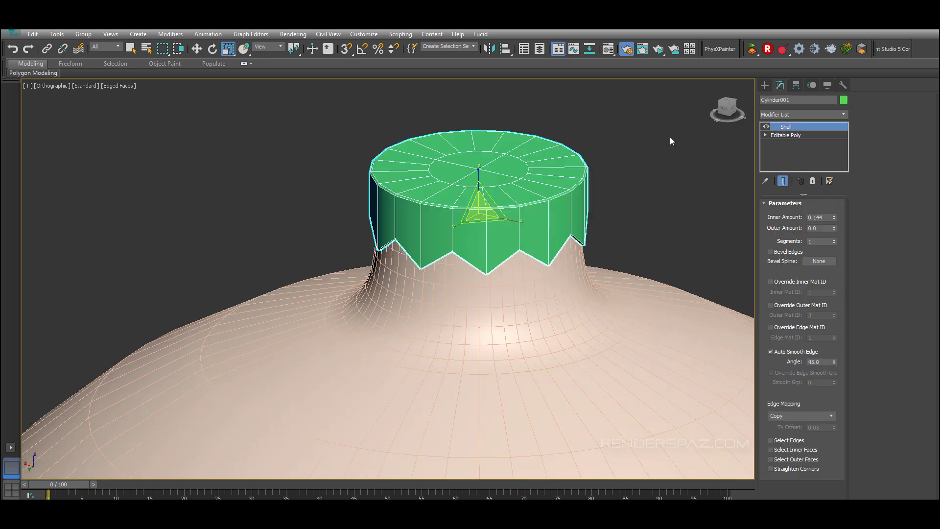
click(786, 115)
key(t)
key(t)
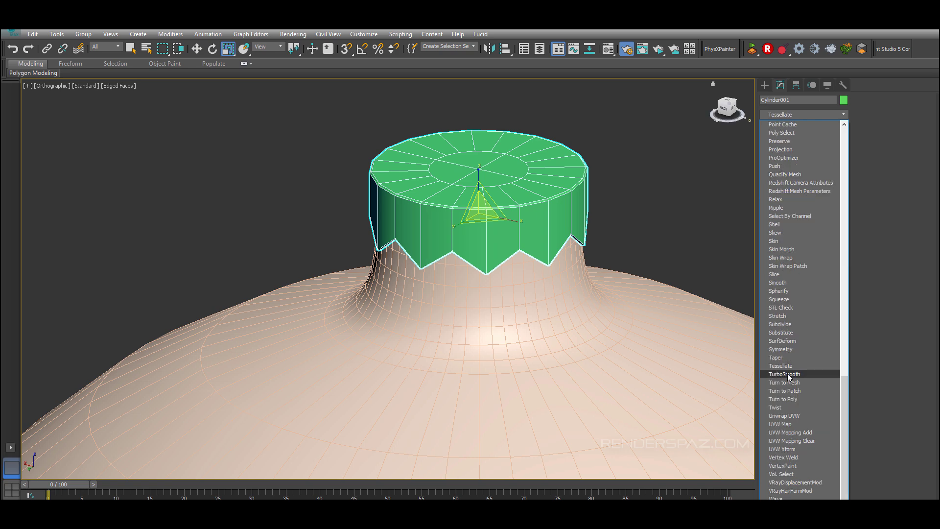
click(787, 373)
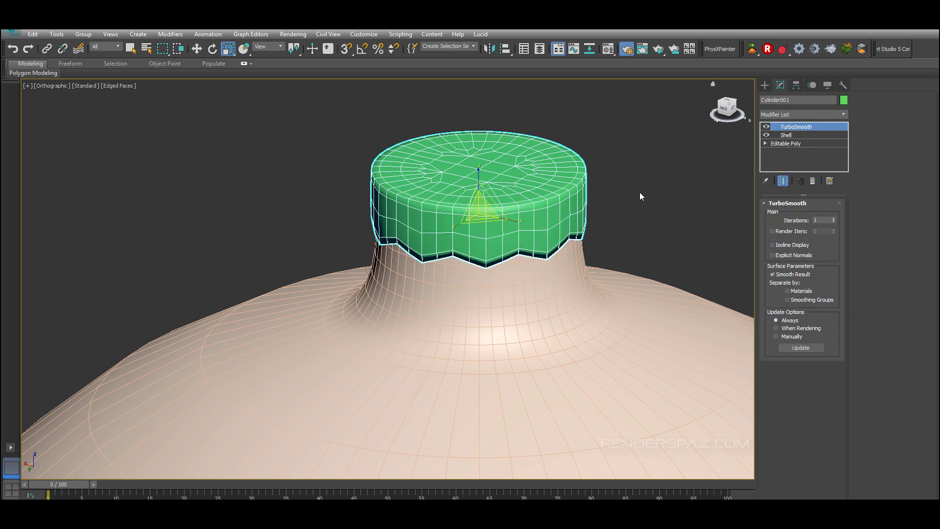
click(833, 219)
click(833, 219)
Step: Inspect the smoothed cap in perspective view from different angles and shading modes
click(704, 248)
scroll(703, 248, down, 3)
mouse_move(689, 246)
alt+middle_down()
mouse_move(631, 245)
mouse_move(582, 263)
alt+middle_up()
key(p)
scroll(581, 294, down, 3)
scroll(500, 252, up, 2)
mouse_move(500, 252)
middle_down()
mouse_move(537, 243)
mouse_move(481, 369)
middle_up()
scroll(490, 353, down, 3)
key(F3)
key(F3)
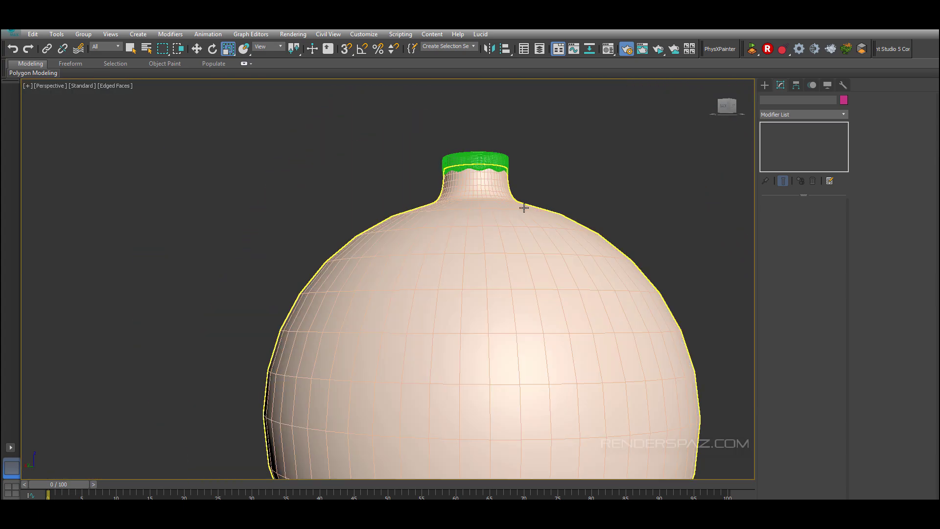
key(F4)
scroll(546, 231, up, 4)
alt+middle_drag(523, 197, 534, 273)
click(471, 161)
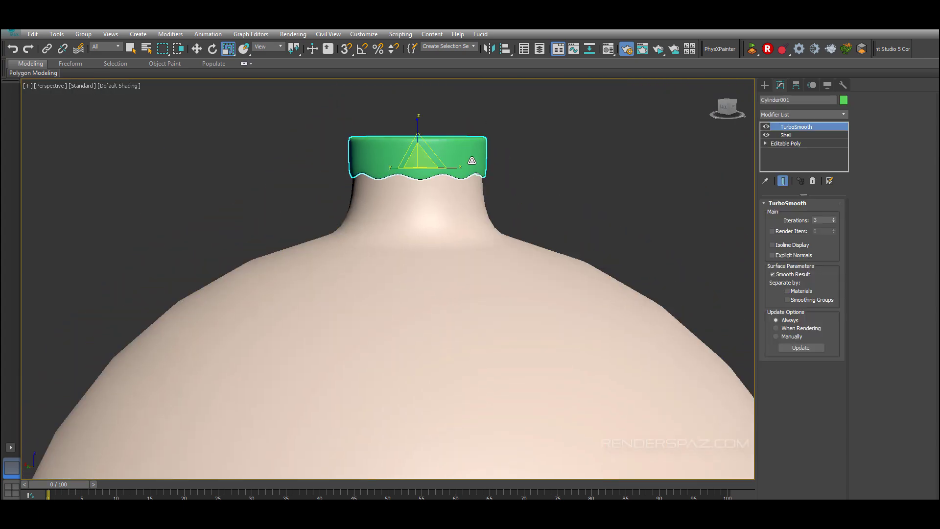
alt+middle_drag(471, 161, 494, 148)
scroll(486, 175, up, 2)
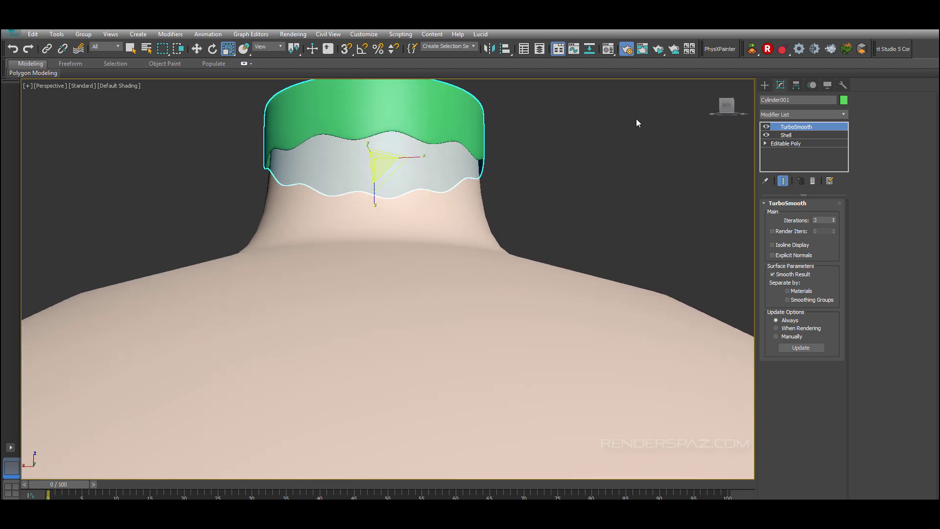
Step: Increase the cap's Shell inner amount to about 0.4 and turn off TurboSmooth in the viewport
click(803, 135)
drag(834, 217, 834, 216)
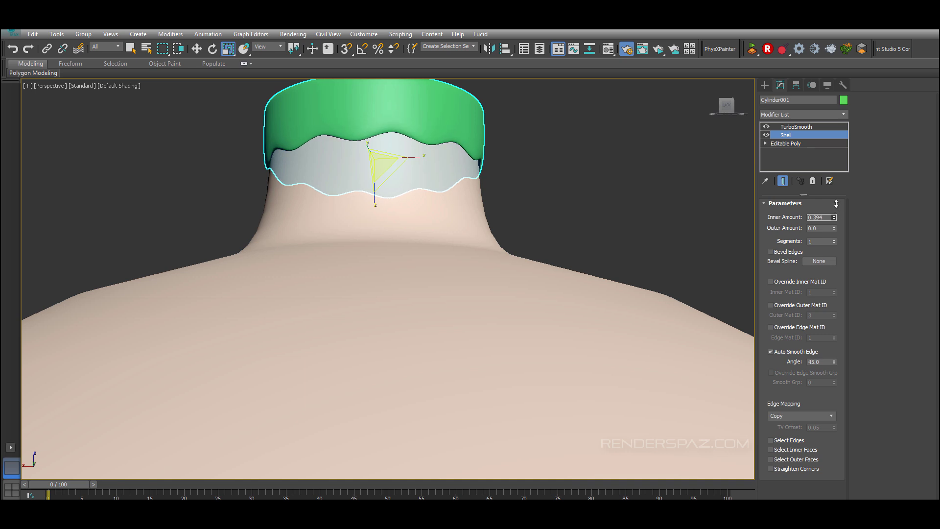
alt+middle_drag(509, 230, 512, 259)
click(541, 197)
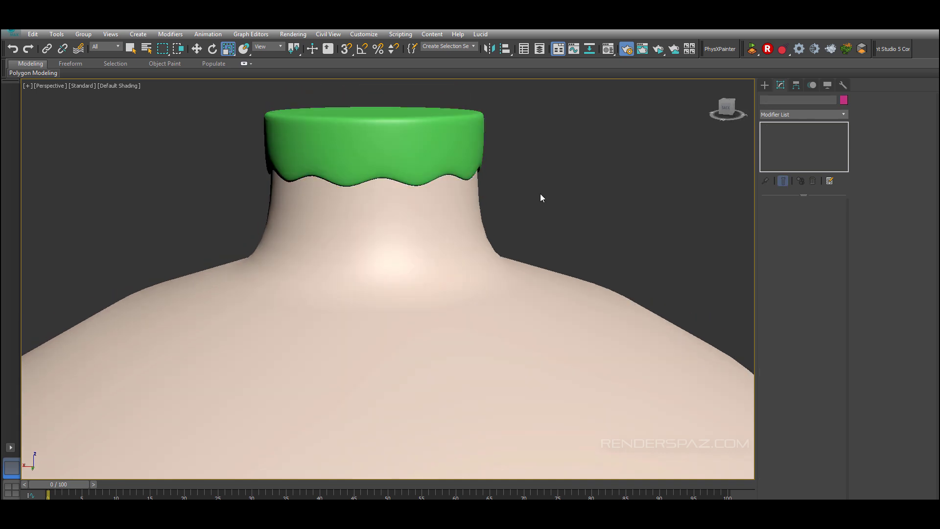
click(471, 138)
key(F4)
click(765, 126)
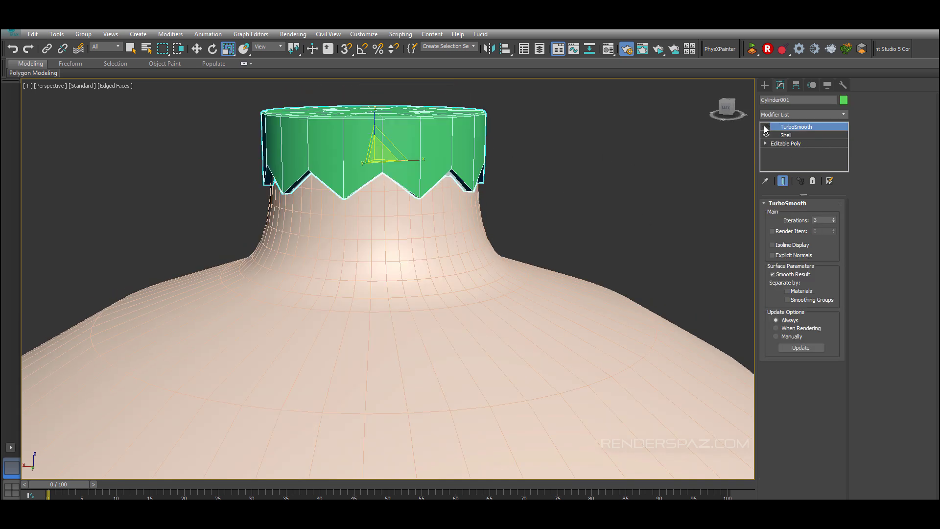
Step: Inspect the cap's underside edges beneath the Shell modifier from below
alt+middle_drag(618, 171, 498, 172)
click(784, 143)
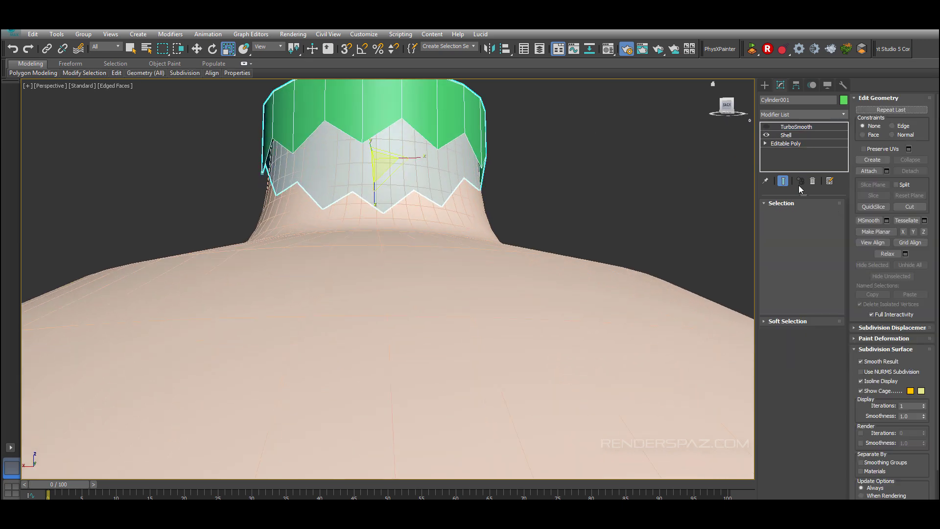
click(782, 180)
key(2)
click(450, 139)
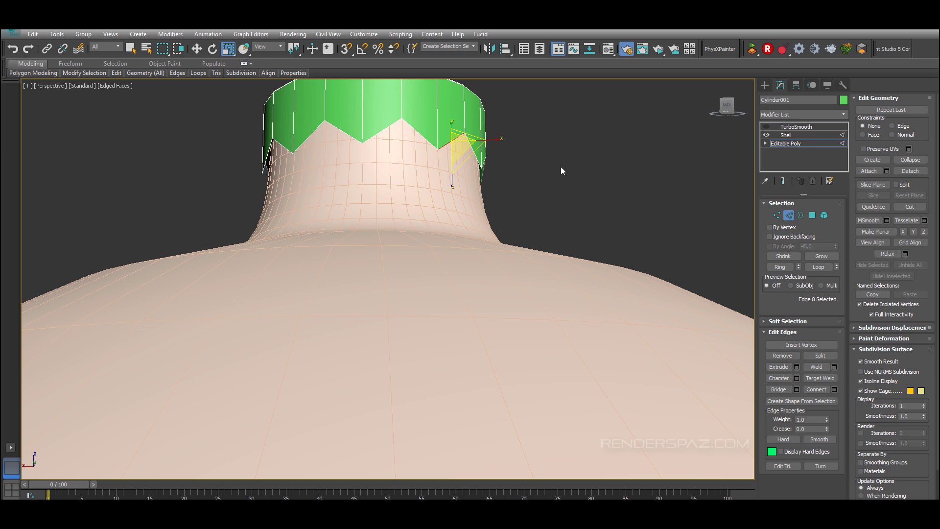
click(786, 137)
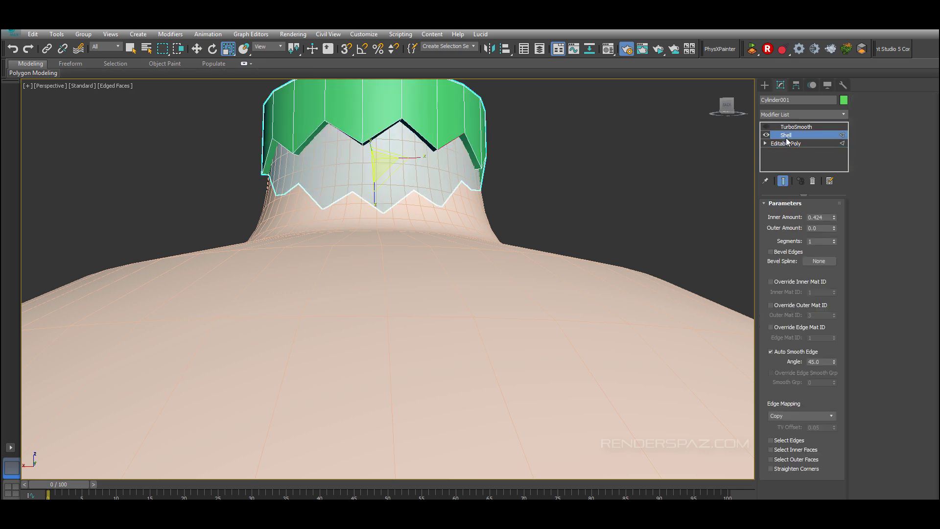
alt+middle_drag(442, 213, 426, 135)
scroll(440, 153, up, 3)
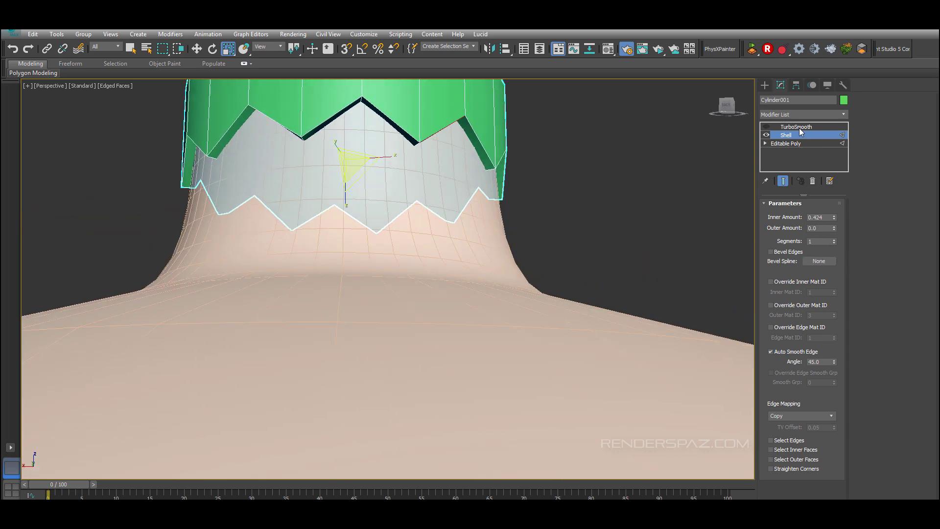
Step: Add an Edit Poly modifier to the cap above the Shell modifier
click(792, 113)
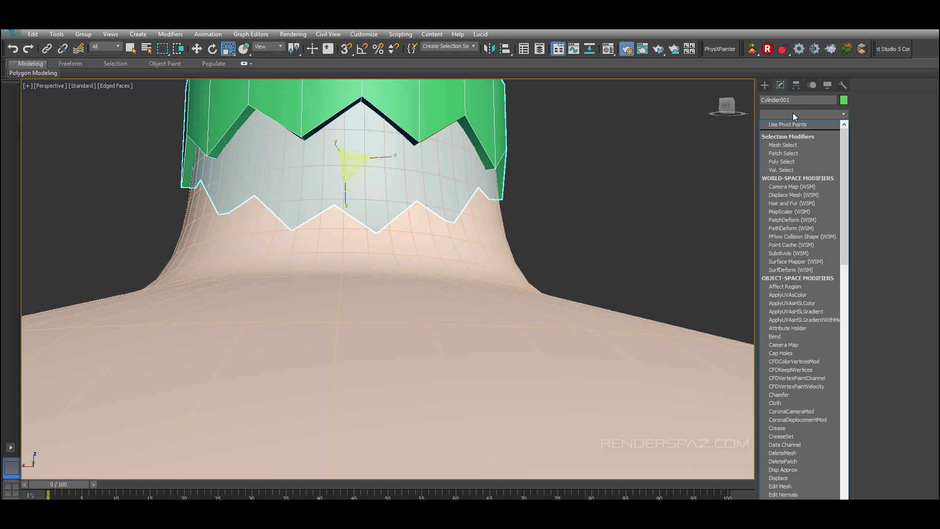
scroll(789, 143, down, 10)
click(788, 132)
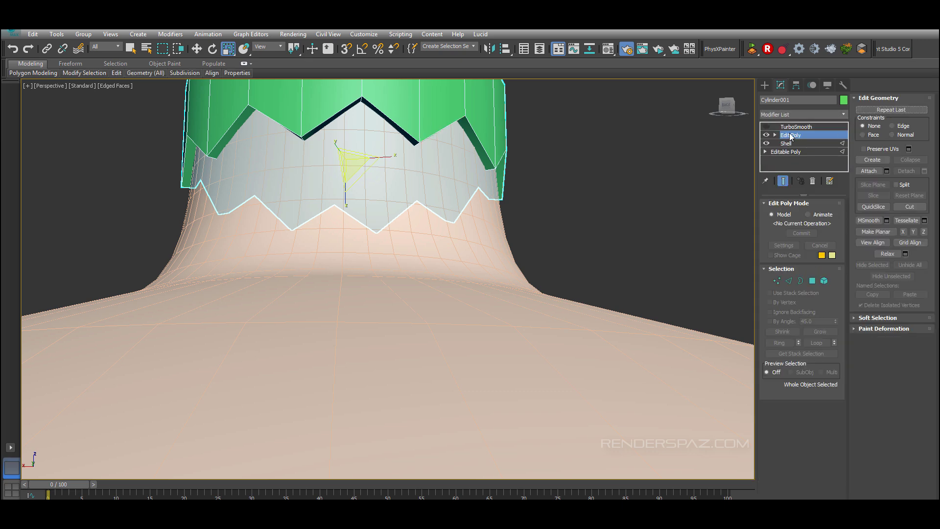
click(196, 48)
click(397, 124)
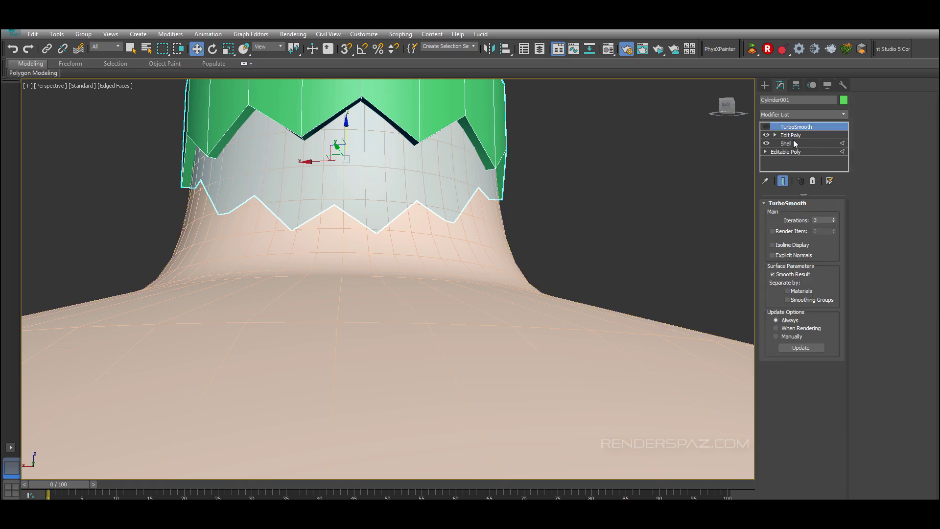
Step: In Edit Poly edge mode, select the cap's rim loops and grow them into a ring of vertical edges
click(790, 135)
click(788, 280)
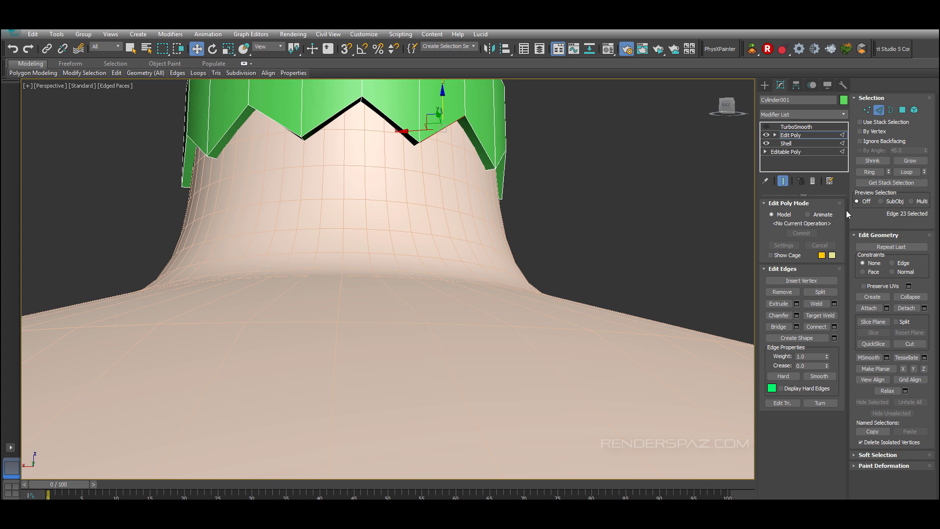
click(906, 171)
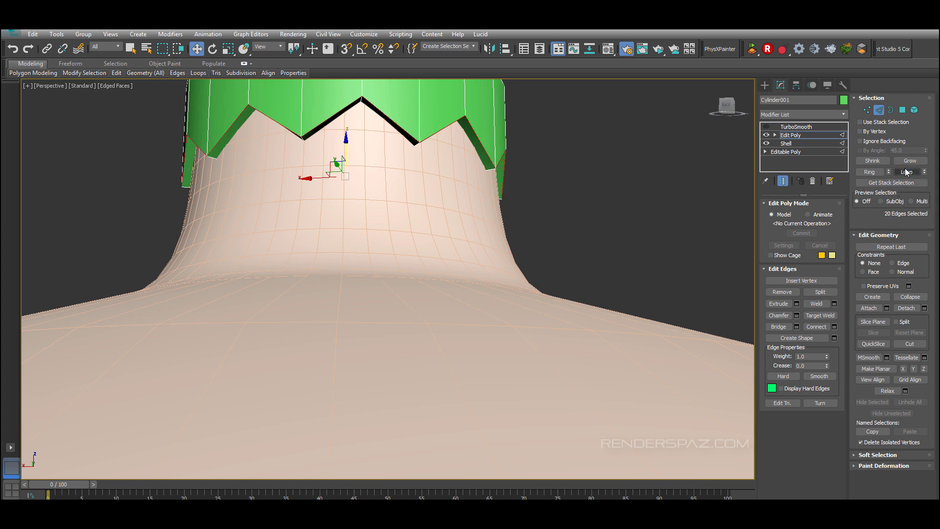
ctrl+click(490, 170)
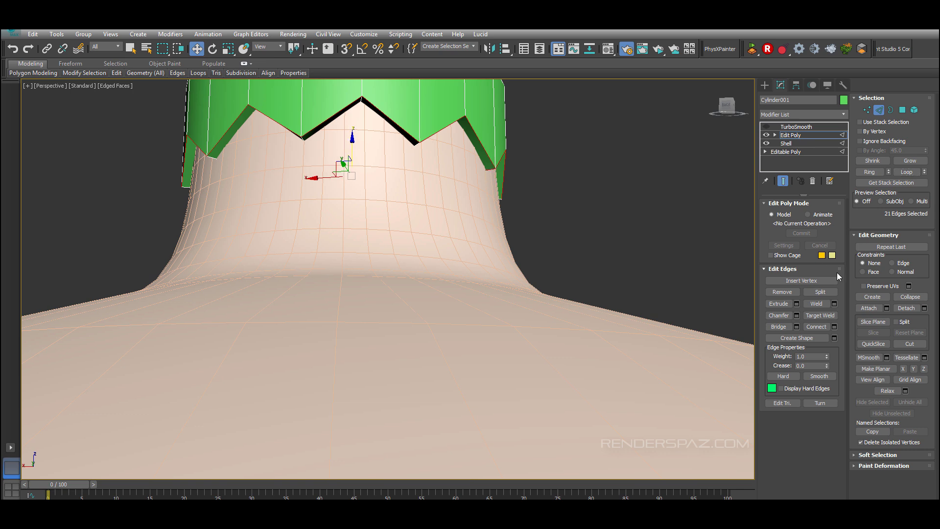
click(868, 173)
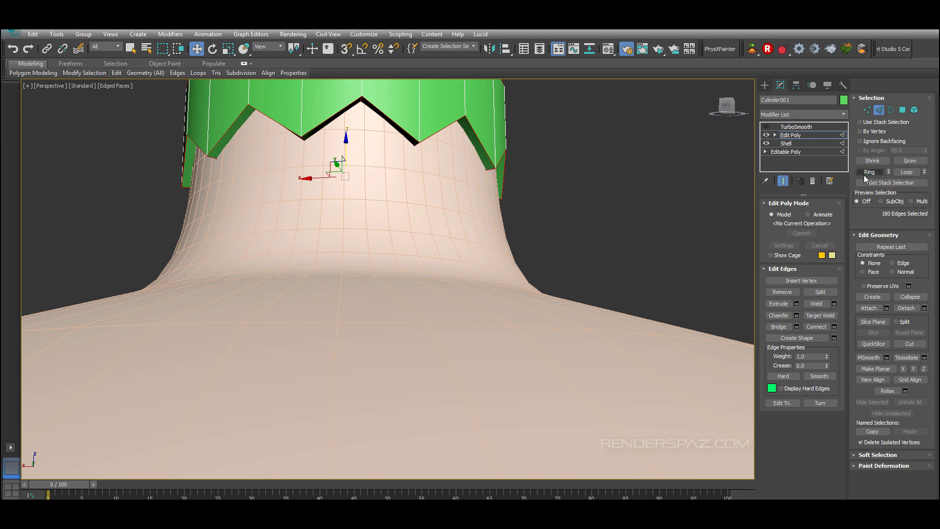
Step: Chamfer the selected edge ring of the cap and turn TurboSmooth back on
click(834, 327)
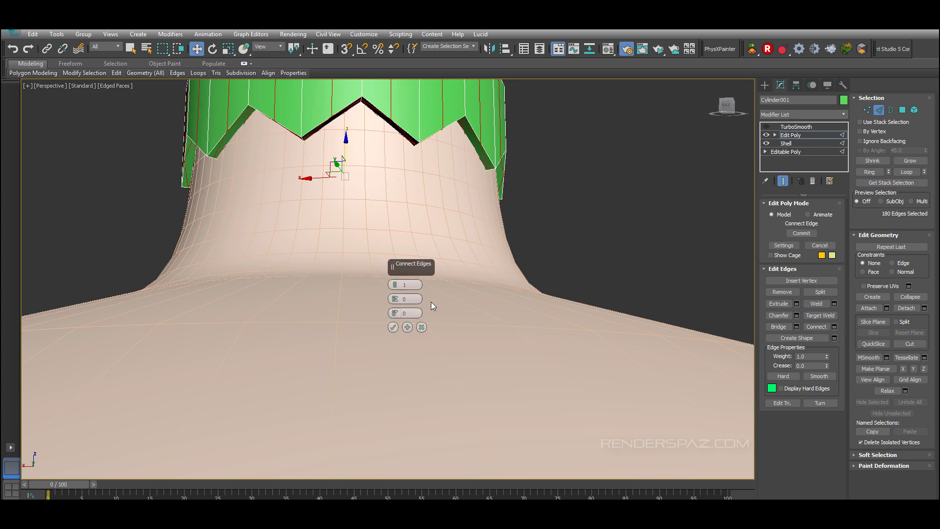
click(422, 326)
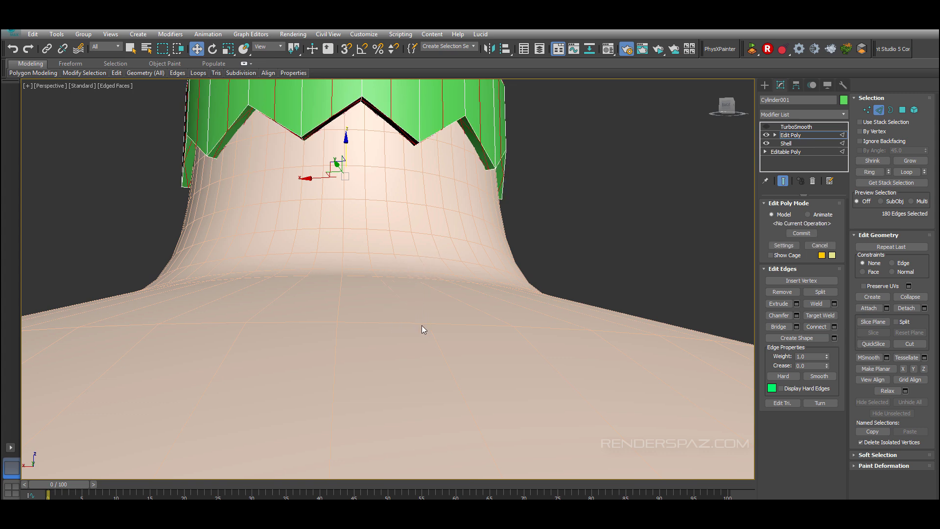
click(796, 315)
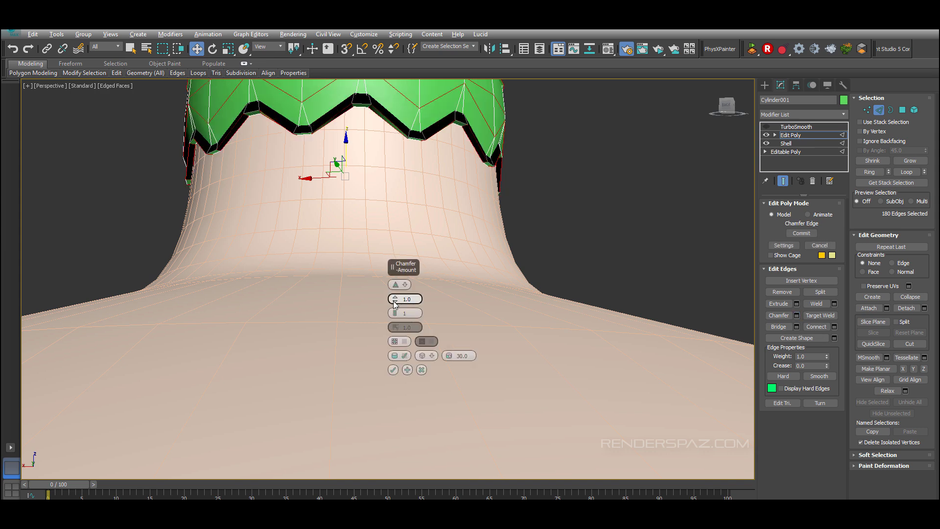
drag(394, 302, 390, 343)
click(393, 369)
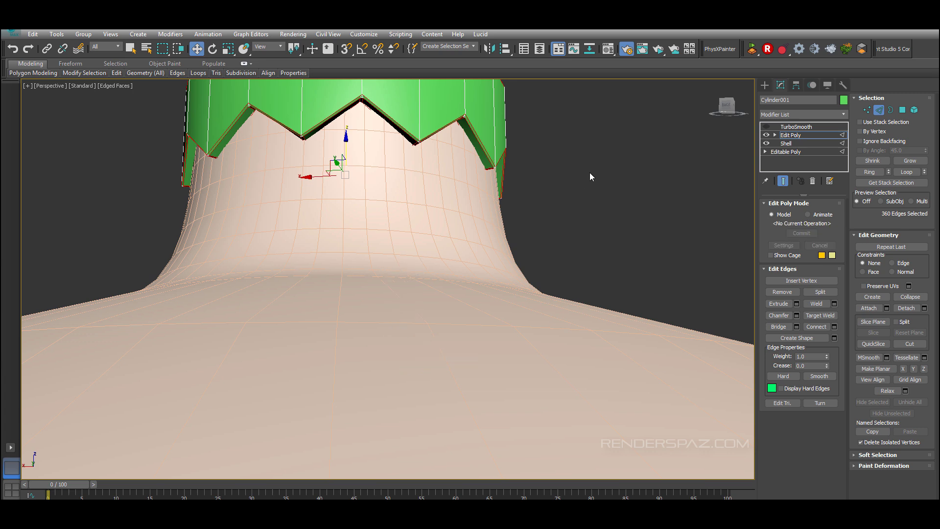
click(602, 173)
click(767, 126)
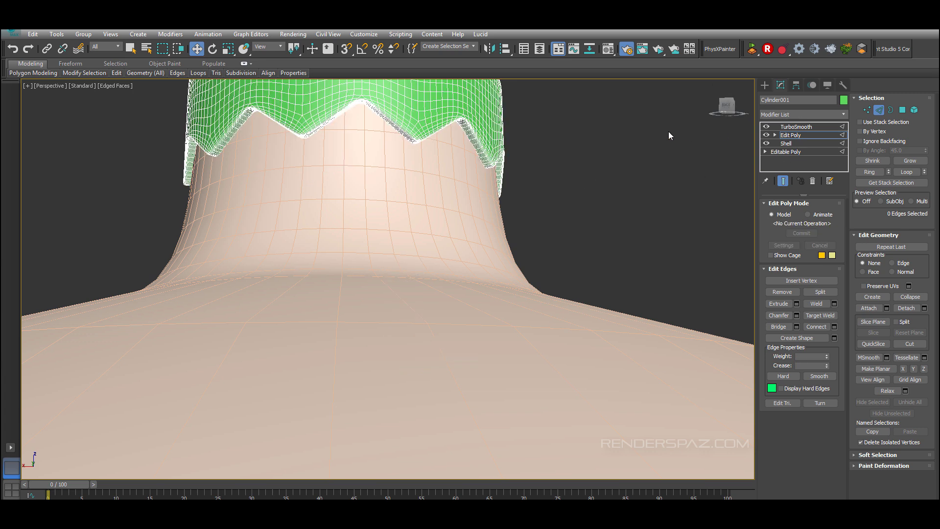
Step: Compare the cap with and without the chamfer by undoing and redoing it
key(F4)
scroll(562, 191, down, 4)
mouse_move(560, 204)
alt+middle_down()
mouse_move(570, 218)
mouse_move(574, 211)
alt+middle_up()
key(ctrl+z)
key(ctrl+z)
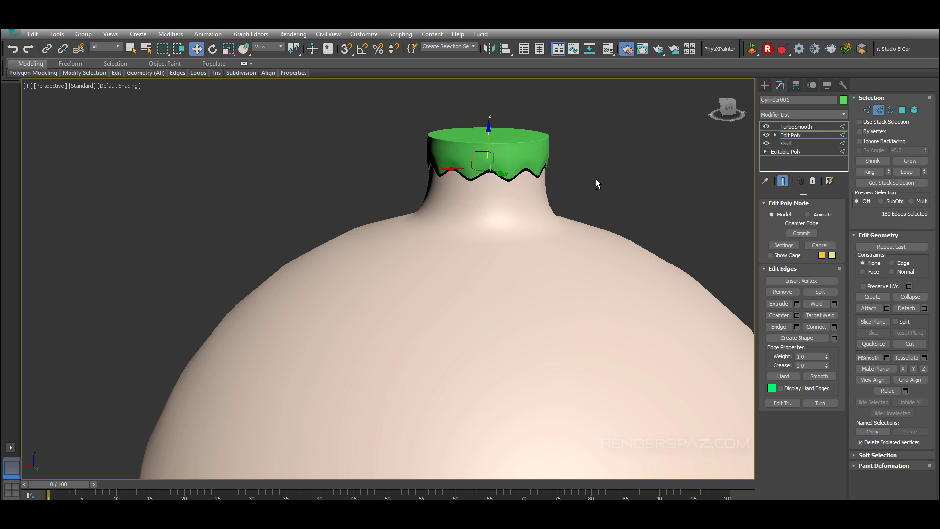
scroll(588, 161, up, 8)
key(ctrl+y)
key(ctrl+y)
key(F4)
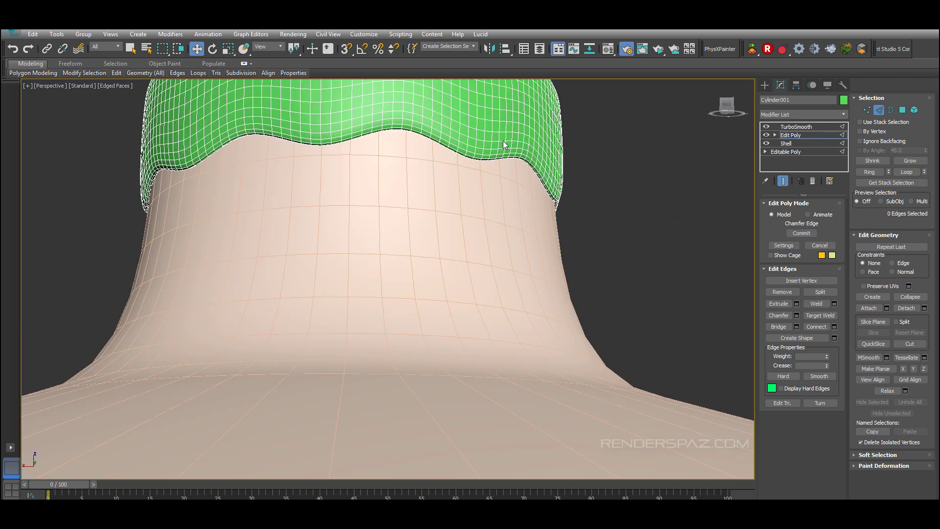
key(F4)
scroll(630, 217, down, 7)
scroll(492, 240, down, 3)
middle_drag(636, 258, 492, 250)
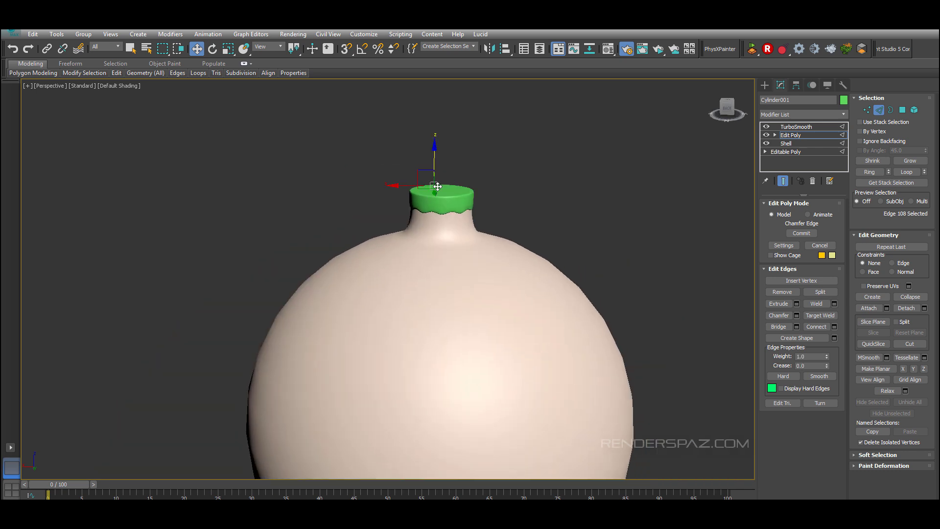
Step: Inspect the finished ornament cap from several angles including the front view
right_click(521, 179)
click(548, 176)
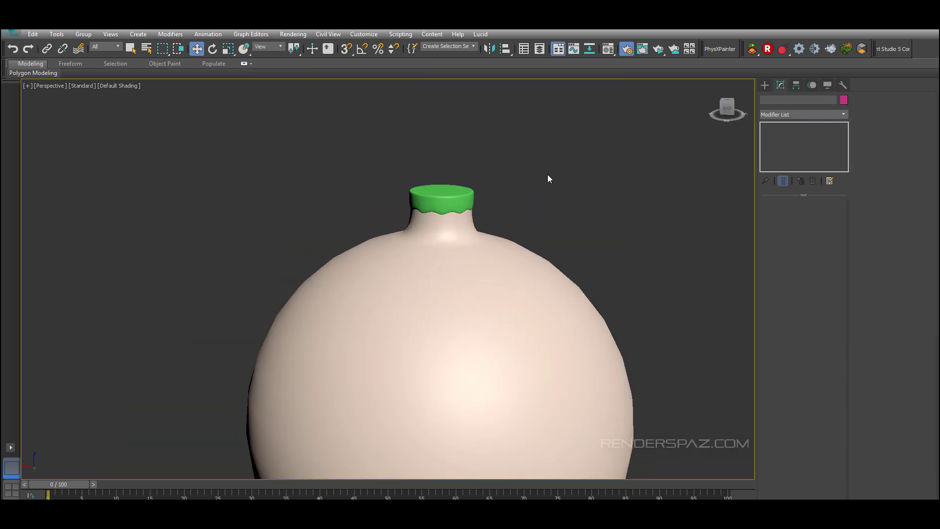
click(440, 197)
click(228, 49)
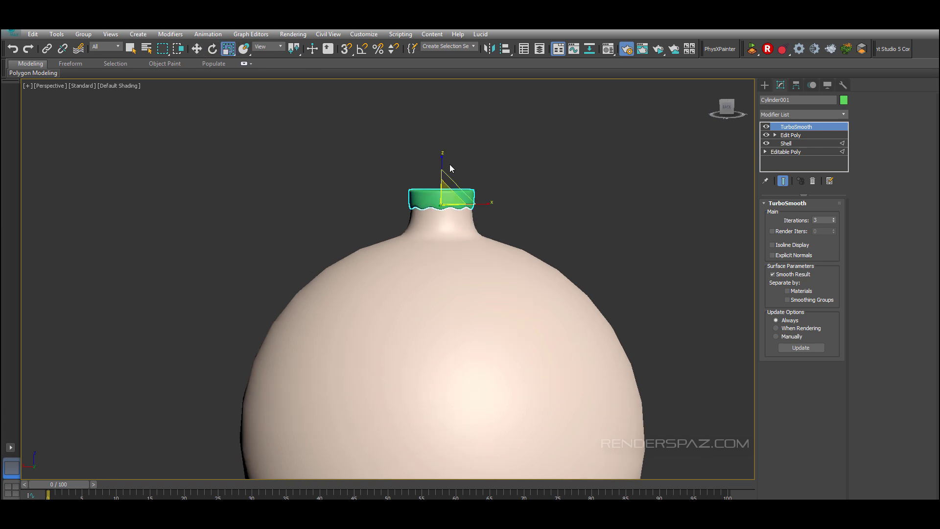
drag(441, 158, 447, 146)
alt+middle_drag(514, 185, 558, 186)
alt+middle_drag(519, 226, 572, 264)
click(557, 226)
middle_drag(572, 265, 567, 173)
scroll(568, 177, down, 5)
middle_drag(589, 224, 559, 228)
scroll(559, 228, up, 4)
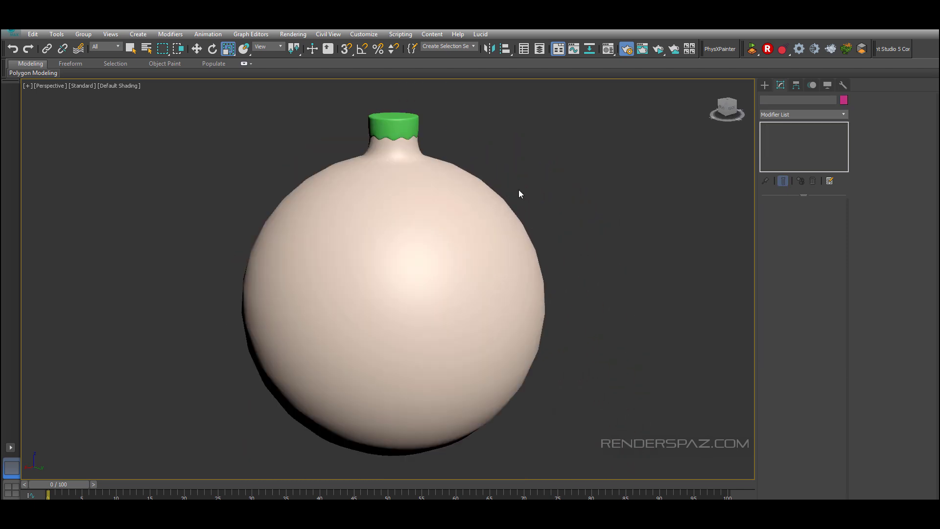
scroll(428, 101, up, 3)
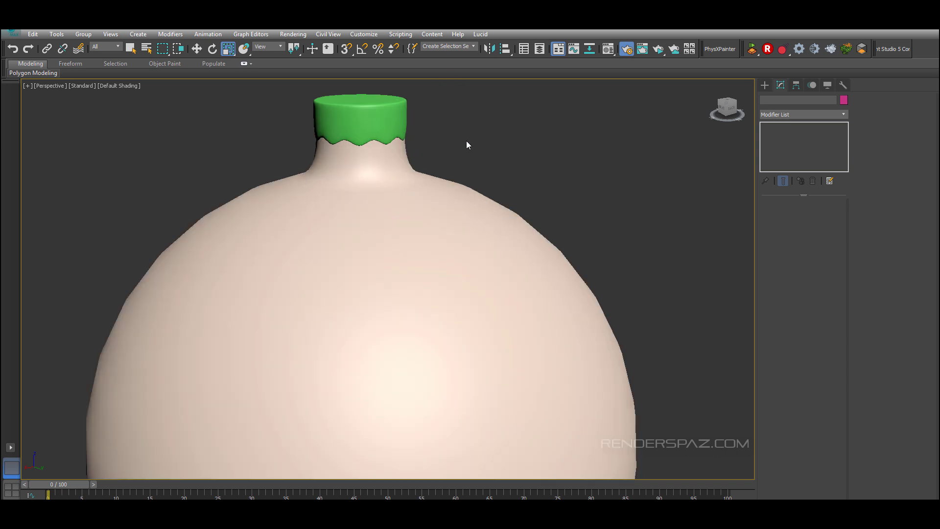
alt+middle_drag(437, 131, 433, 140)
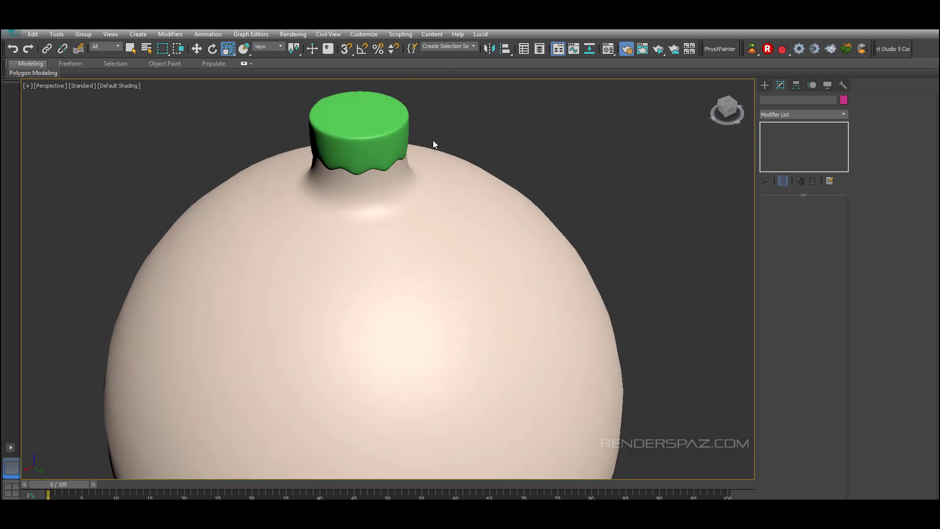
key(f)
middle_drag(429, 191, 466, 275)
scroll(482, 228, up, 5)
middle_drag(508, 176, 510, 281)
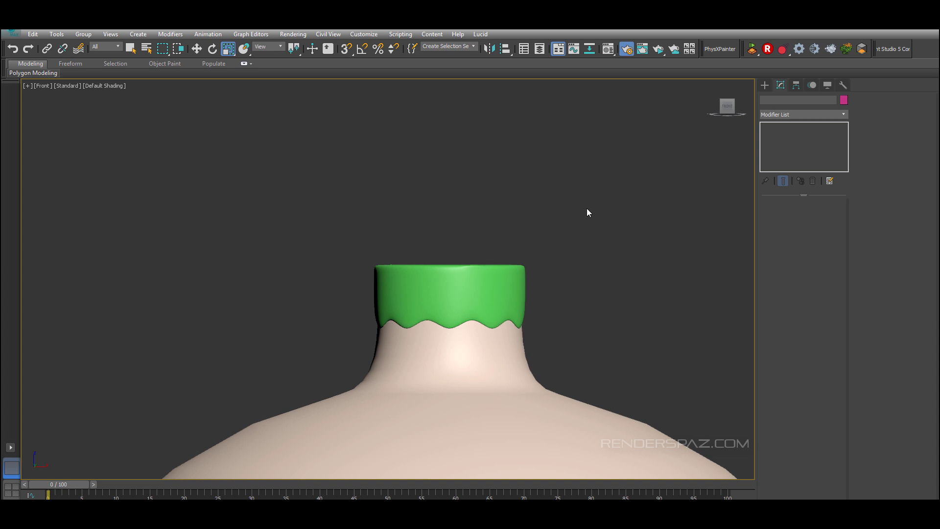
click(765, 84)
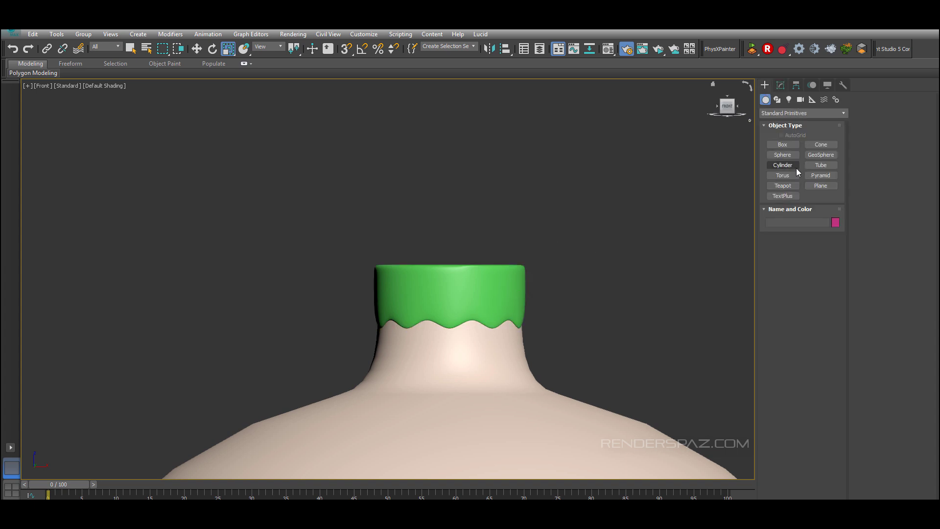
click(817, 165)
drag(447, 260, 454, 236)
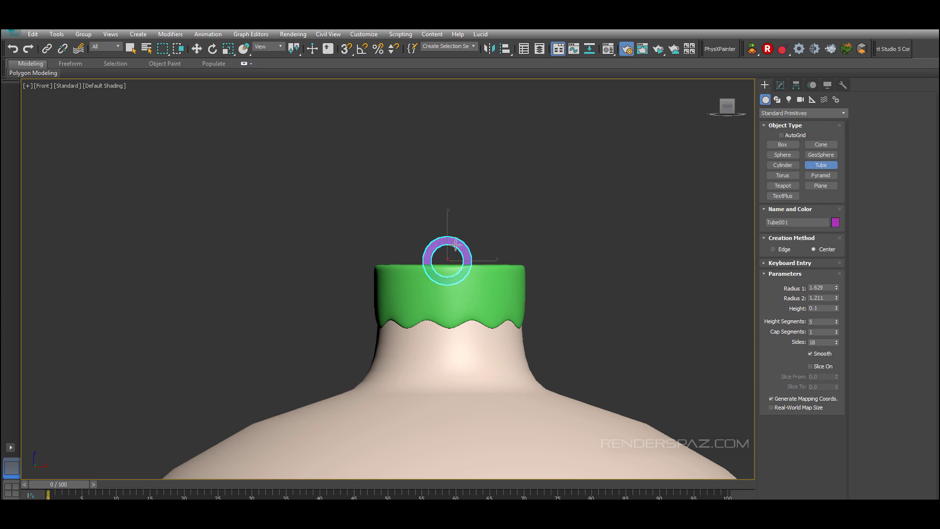
click(456, 242)
click(455, 248)
key(r)
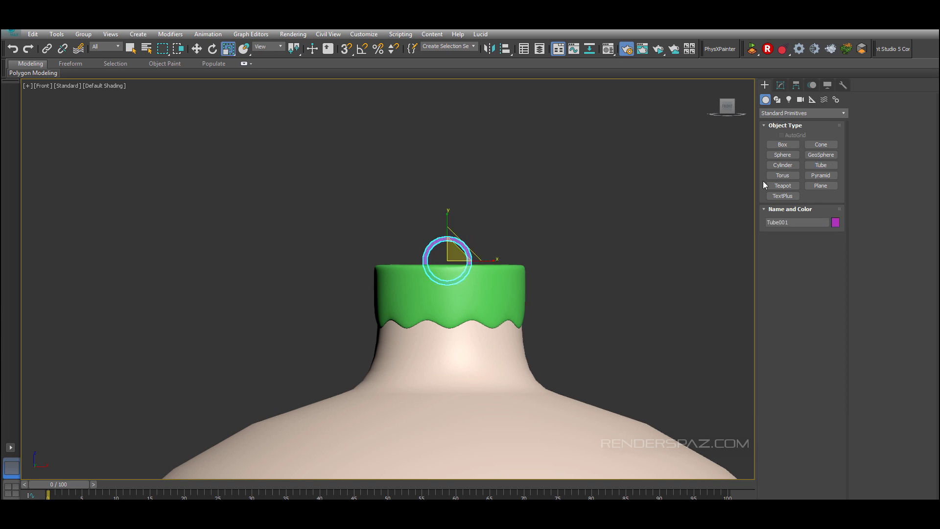
key(Delete)
Step: Create a torus on top of the cap, rotate it upright and raise it to form the hanging loop
click(782, 175)
drag(450, 263, 462, 239)
click(464, 250)
key(r)
mouse_move(524, 248)
alt+middle_down()
mouse_move(552, 282)
mouse_move(539, 259)
alt+middle_up()
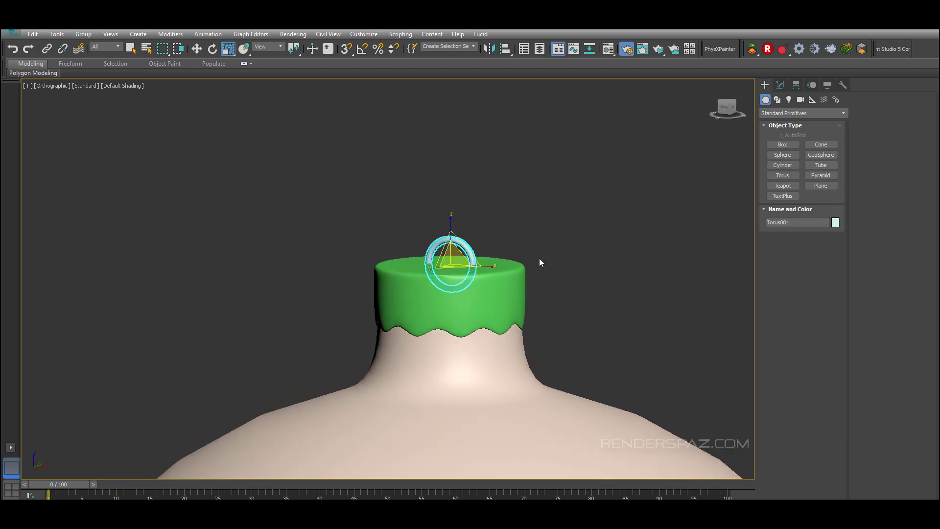
key(w)
drag(446, 255, 447, 229)
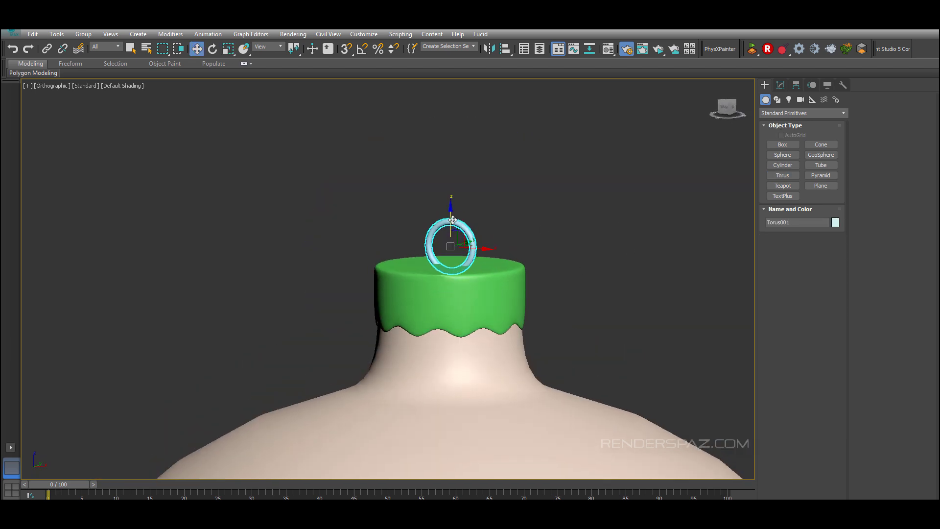
Step: Select the torus loop and increase its Radius 2 to about 0.274 to thicken the ring
click(568, 270)
key(z)
click(389, 129)
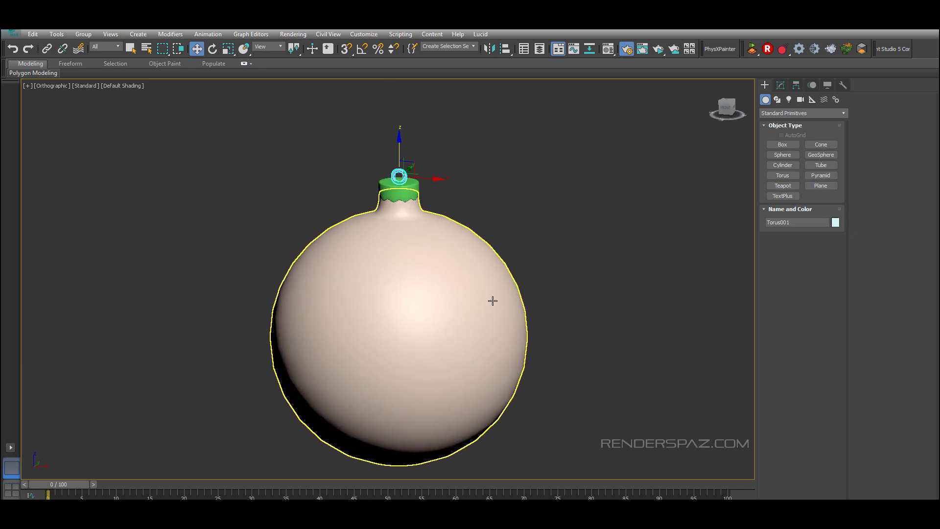
scroll(457, 174, up, 6)
click(780, 85)
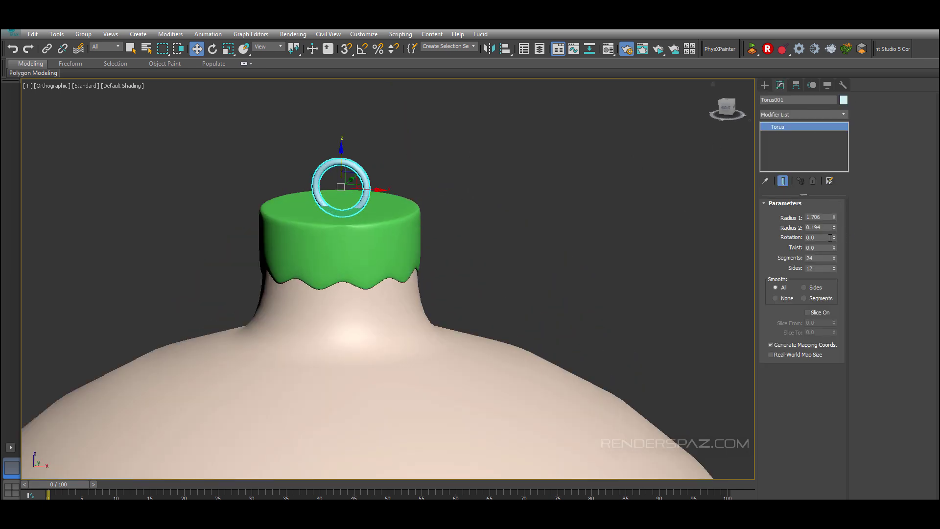
drag(834, 227, 835, 223)
Step: Inspect the hanging loop on the cap from several viewing angles
click(600, 216)
scroll(600, 216, down, 5)
click(494, 228)
scroll(612, 267, down, 2)
middle_drag(612, 266, 597, 219)
click(574, 181)
click(484, 153)
click(550, 210)
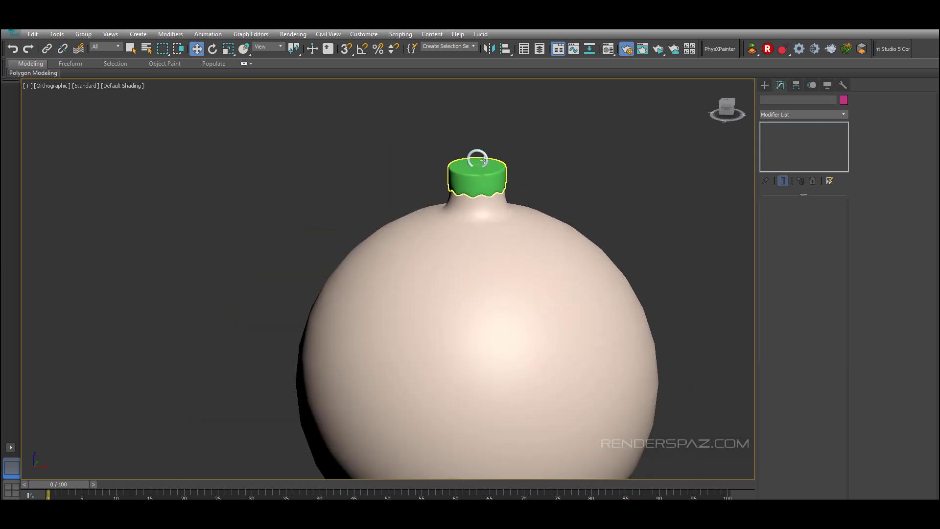
Step: Convert the torus loop to an Editable Poly
click(481, 151)
right_click(491, 190)
mouse_move(576, 293)
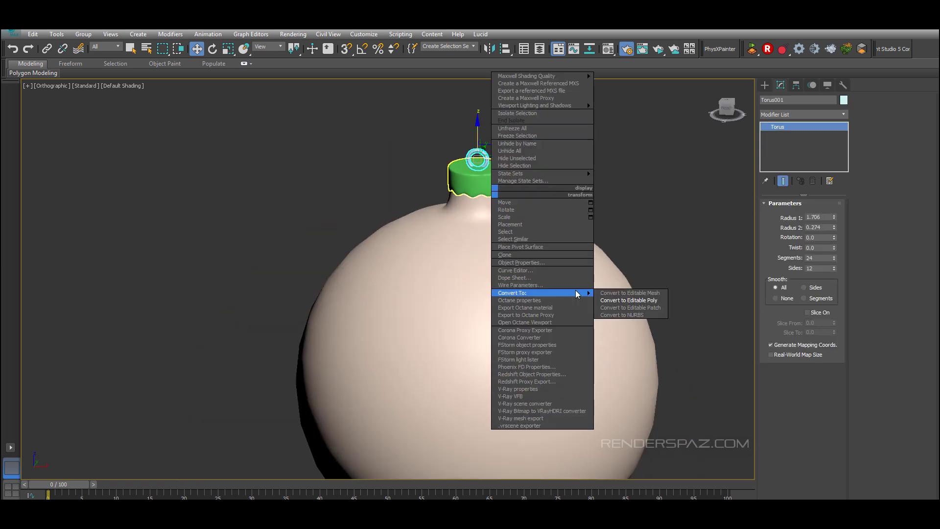
click(618, 294)
key(ctrl+z)
right_click(490, 181)
mouse_move(578, 277)
click(618, 278)
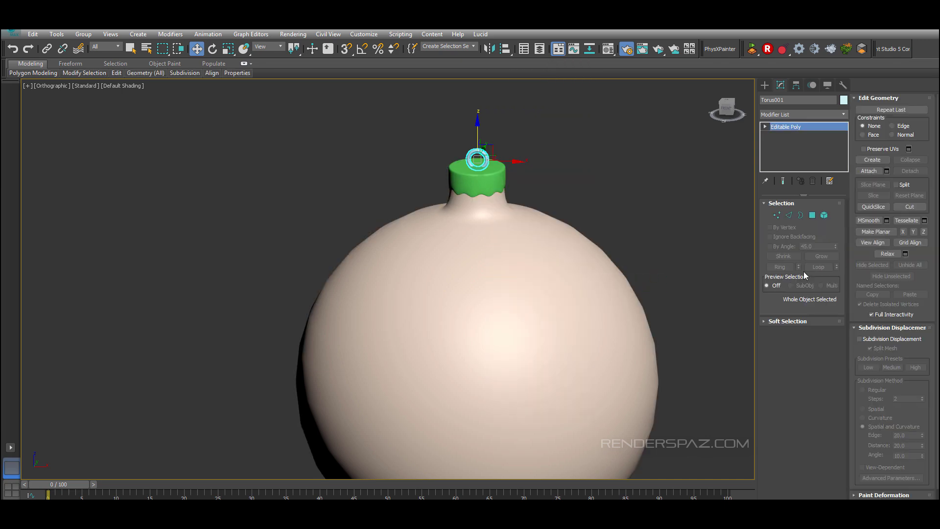
Step: Examine the lathed bulb's mesh density with edged faces shown in the perspective and front views
click(586, 155)
alt+middle_drag(558, 228, 571, 224)
click(596, 224)
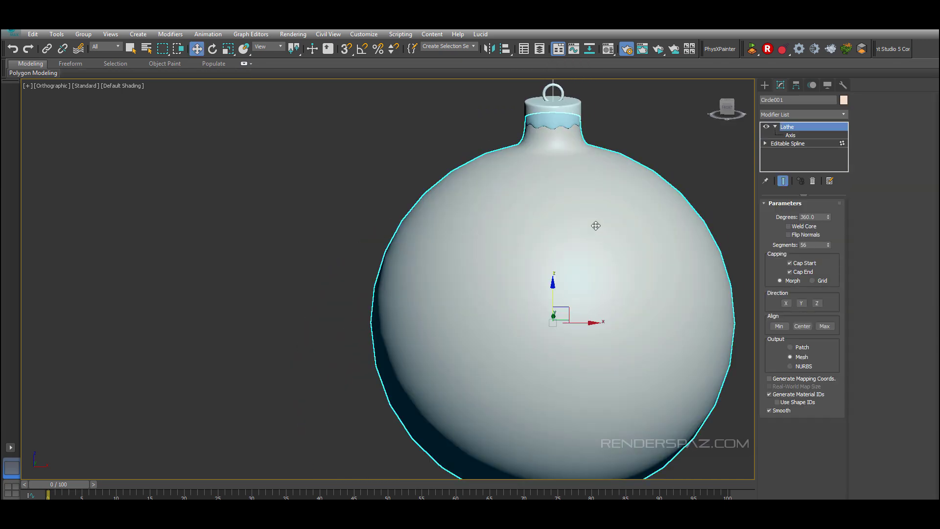
key(p)
scroll(596, 225, down, 5)
click(673, 190)
middle_drag(673, 189, 548, 225)
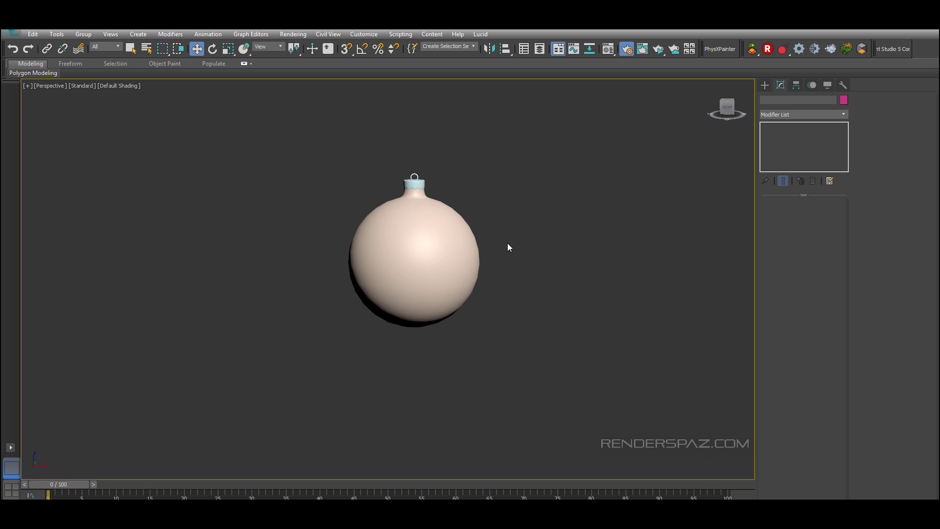
scroll(507, 247, up, 3)
click(430, 235)
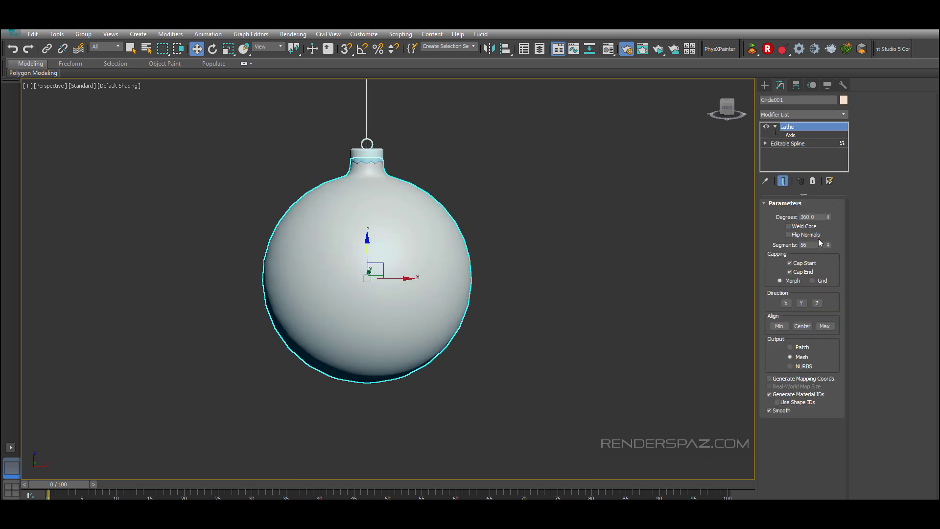
key(F4)
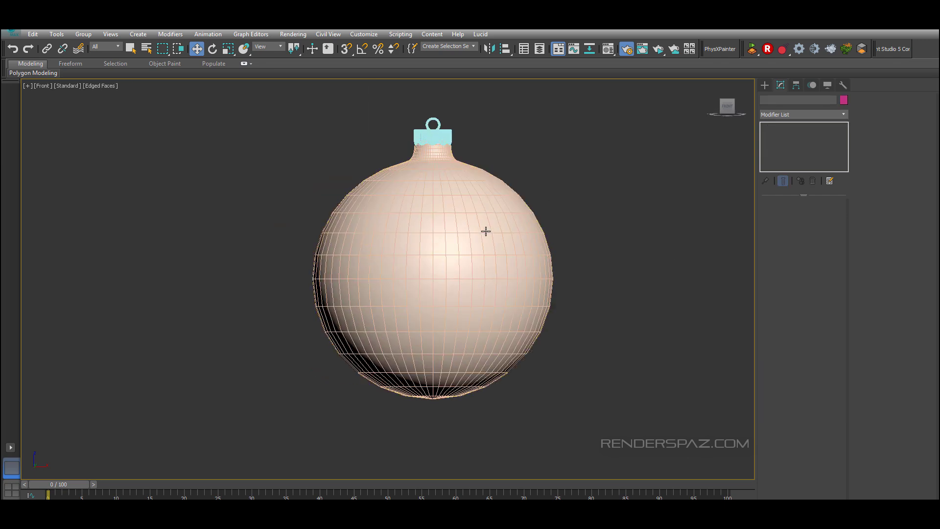
click(484, 230)
key(g)
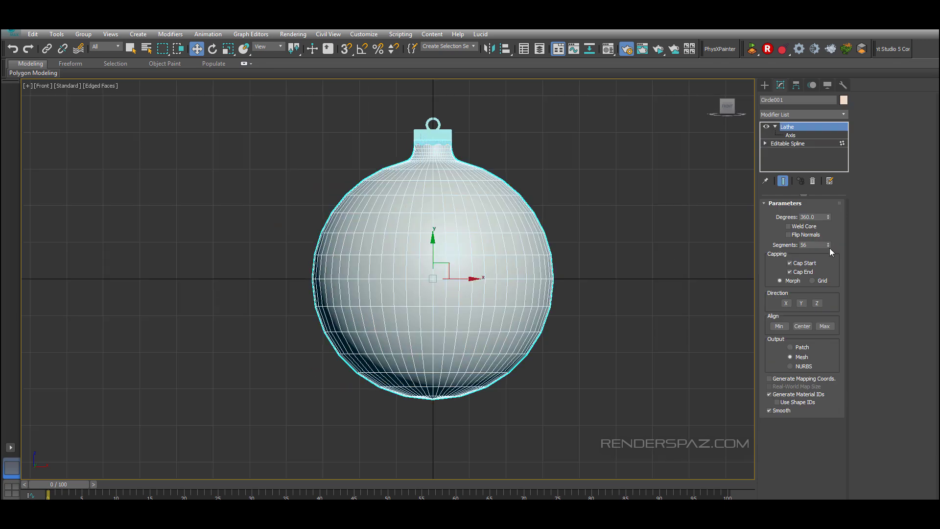
click(605, 162)
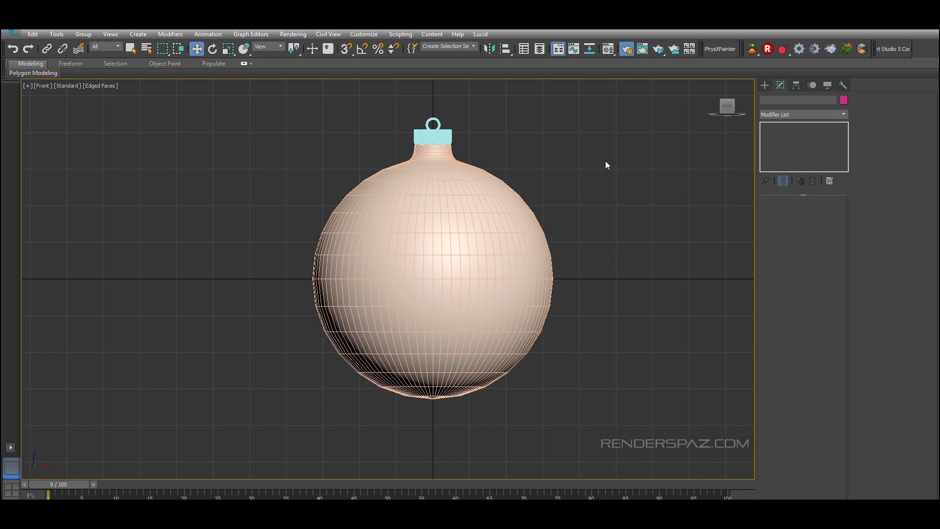
click(516, 211)
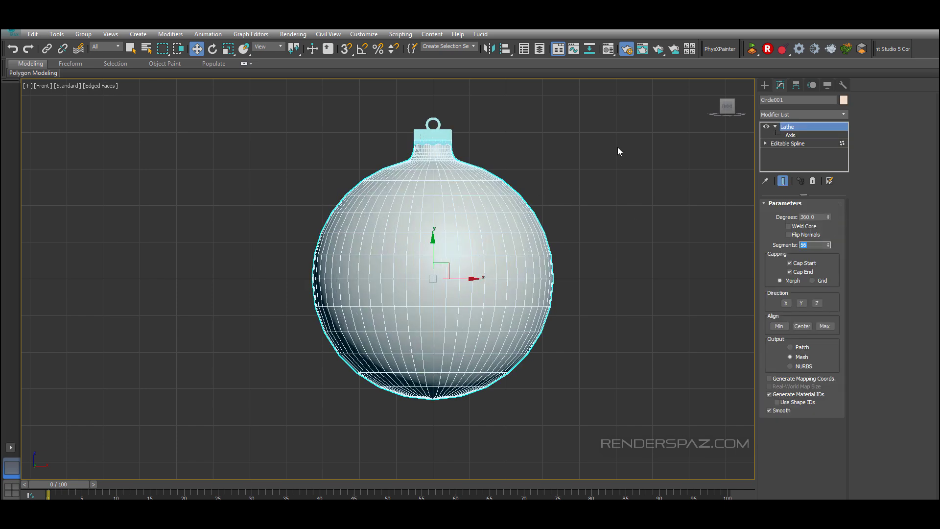
Step: Add a TurboSmooth modifier to the bulb
click(806, 114)
scroll(774, 378, down, 5)
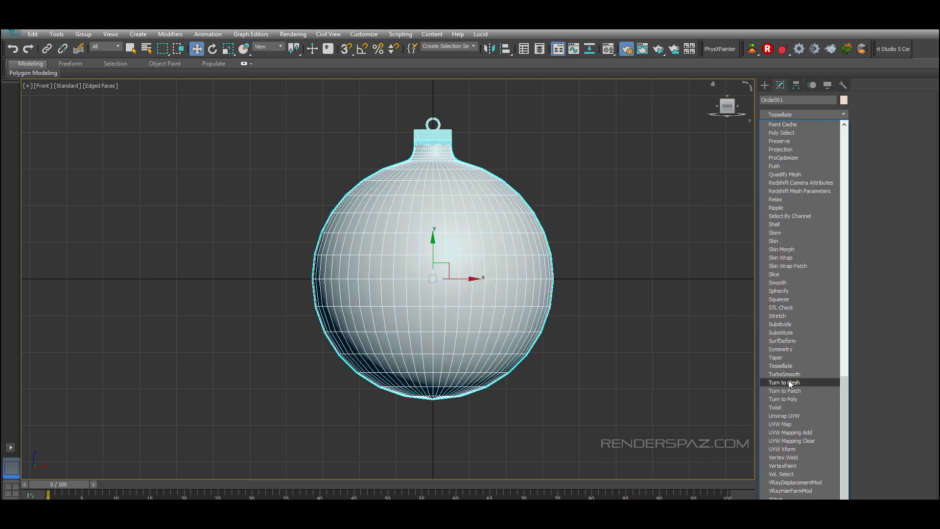
click(639, 292)
key(p)
key(F4)
Step: Orbit and zoom around the smoothed ornament in the perspective view
scroll(499, 218, down, 3)
mouse_move(499, 218)
alt+middle_down()
mouse_move(596, 278)
mouse_move(573, 230)
mouse_move(550, 216)
alt+middle_up()
scroll(596, 278, down, 3)
key(ctrl+a)
middle_drag(493, 260, 417, 331)
click(494, 245)
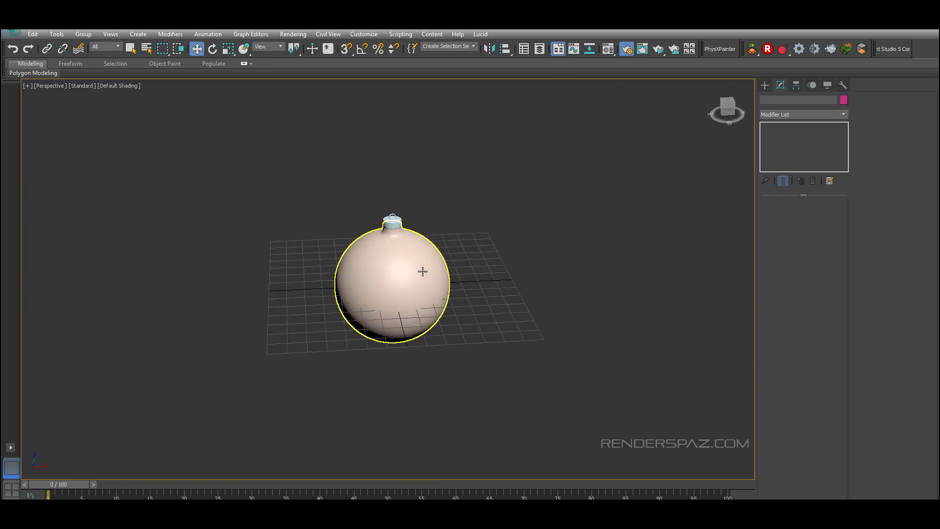
click(421, 271)
scroll(409, 275, up, 5)
click(595, 245)
alt+middle_drag(595, 244, 587, 162)
Step: Collapse the bulb to an Editable Poly and rename it Bulb
click(468, 214)
right_click(467, 214)
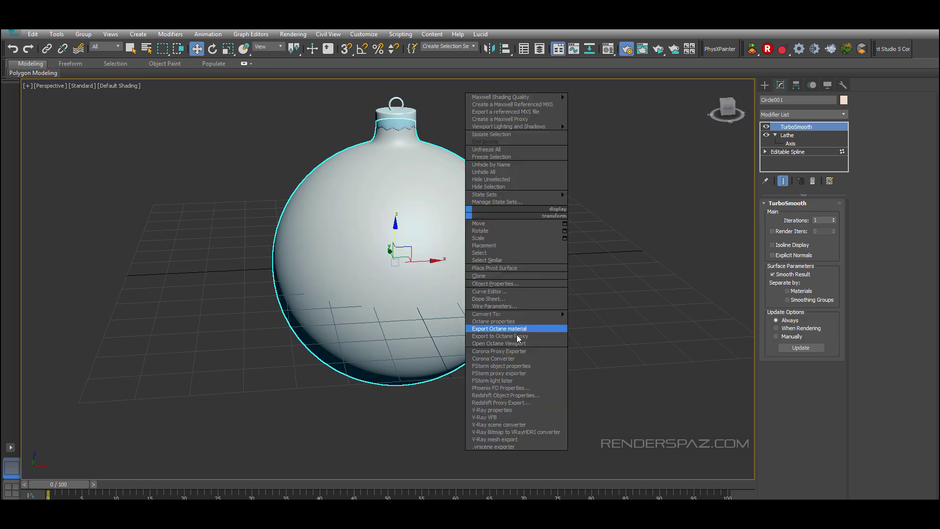
mouse_move(519, 314)
click(583, 319)
click(584, 320)
click(371, 204)
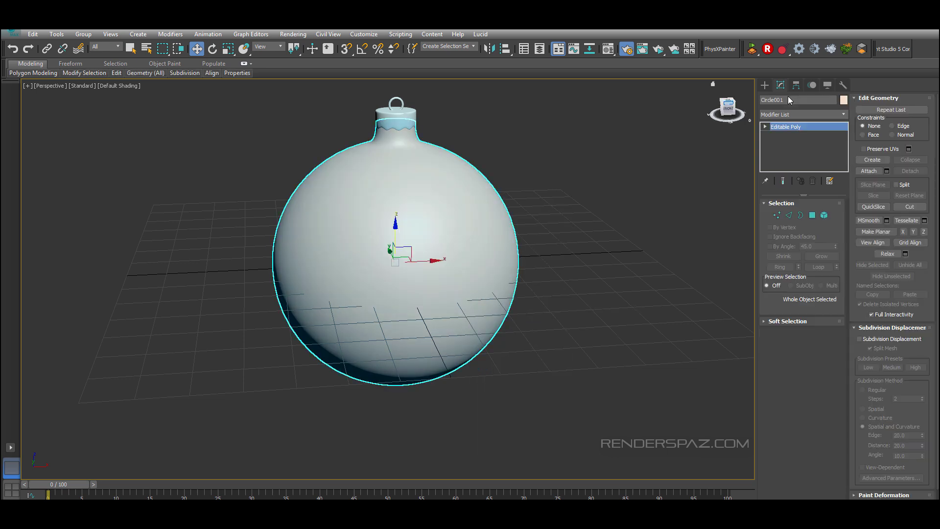
drag(787, 99, 663, 105)
text(Bulb)
key(Return)
Step: Select all ornament parts and scale them down uniformly
click(507, 196)
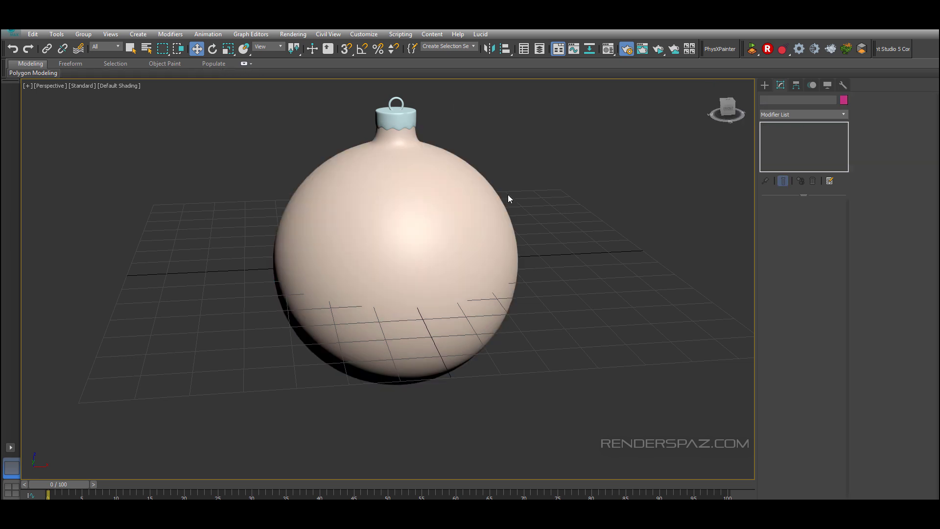
key(ctrl+a)
key(z)
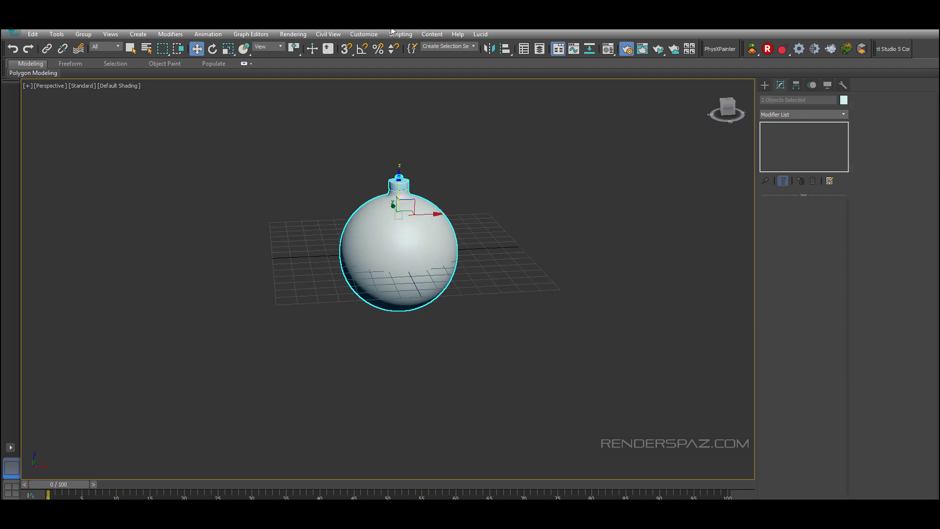
click(228, 49)
drag(393, 216, 408, 381)
scroll(402, 230, up, 5)
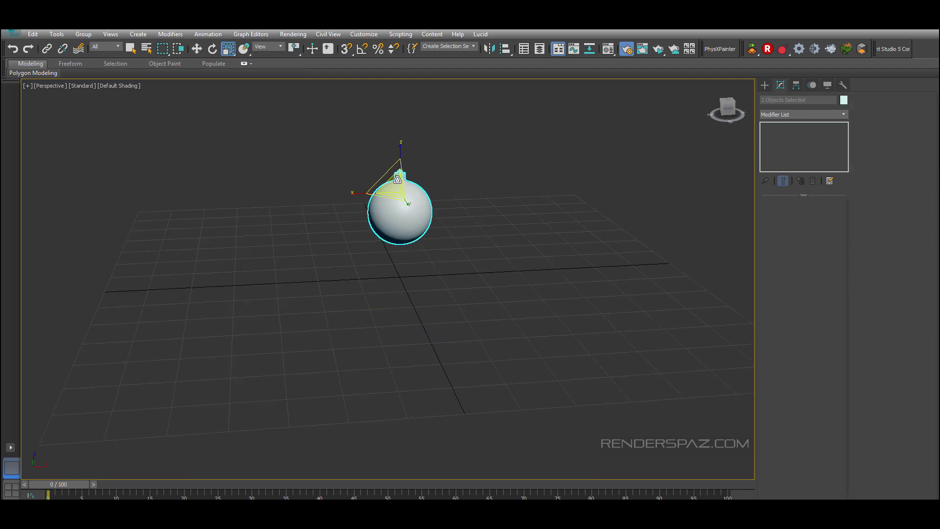
drag(403, 190, 409, 224)
scroll(409, 224, up, 5)
alt+middle_drag(420, 367, 420, 189)
scroll(421, 189, down, 4)
alt+middle_drag(421, 189, 422, 216)
Step: Move the whole ornament down so it sits near the ground grid
click(197, 49)
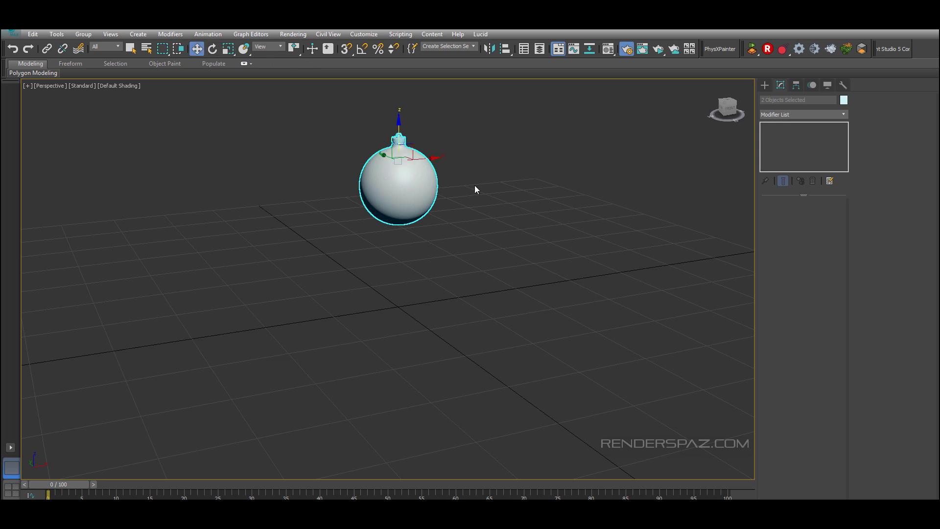
drag(398, 137, 398, 222)
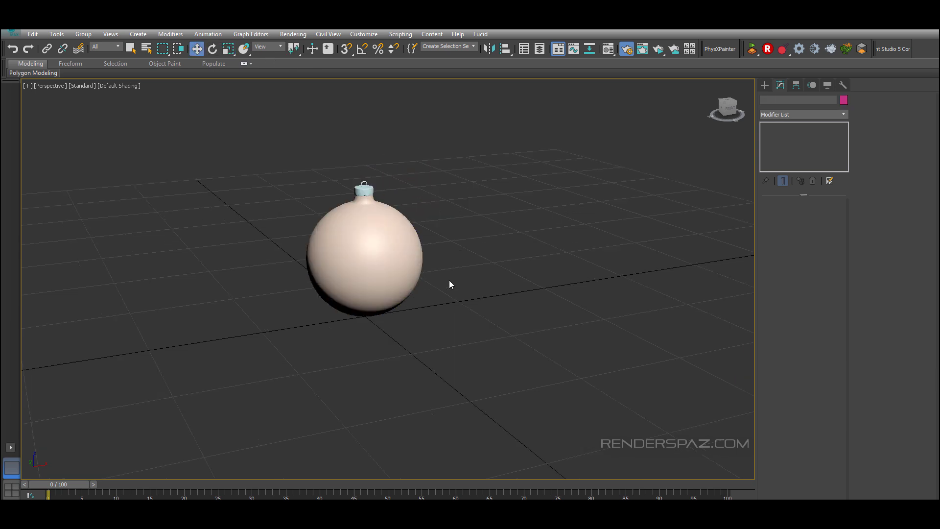
scroll(449, 281, up, 4)
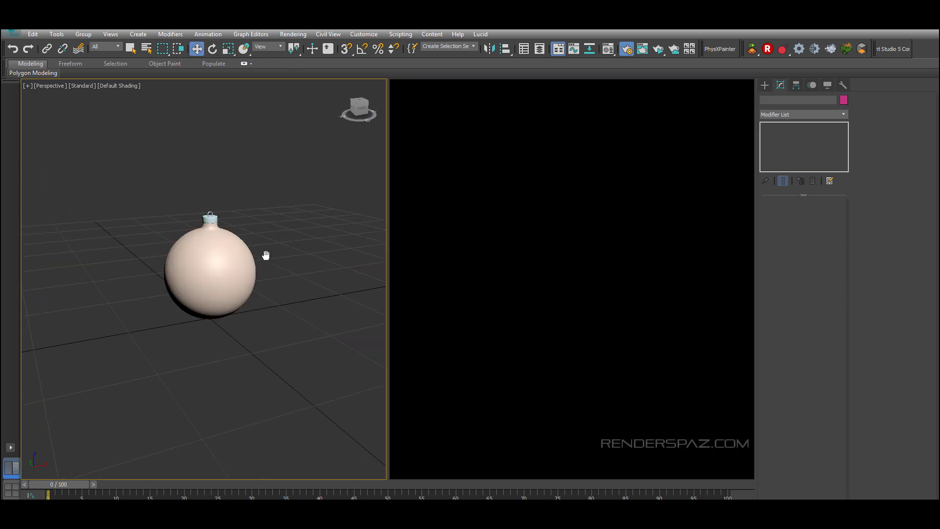
scroll(237, 277, up, 5)
scroll(237, 277, down, 2)
middle_drag(329, 171, 284, 277)
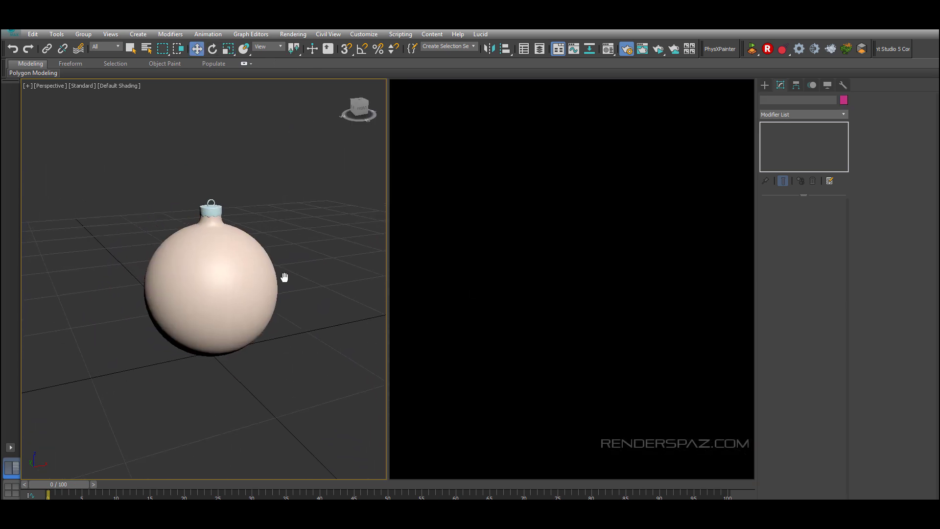
Step: Hide the grid and create a VRayLight of Dome type in the scene
key(g)
click(766, 84)
click(788, 99)
click(779, 115)
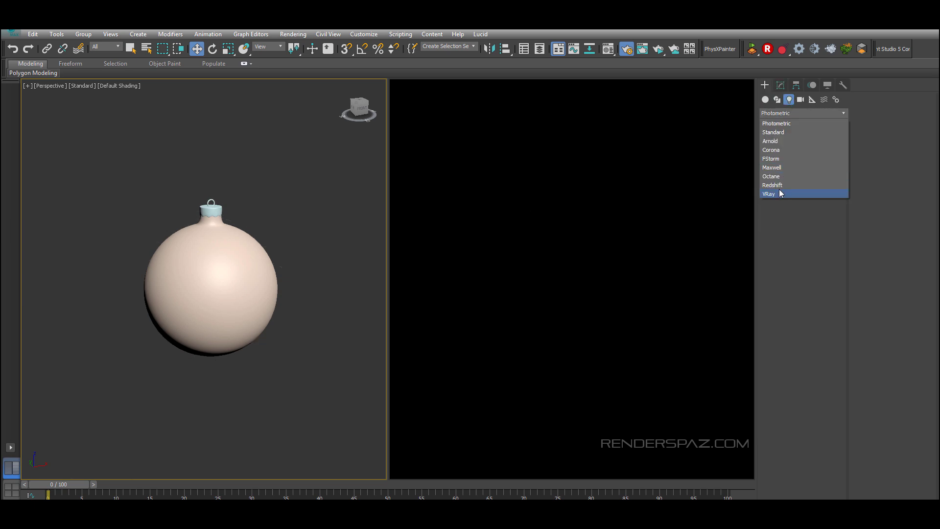
click(779, 193)
click(782, 145)
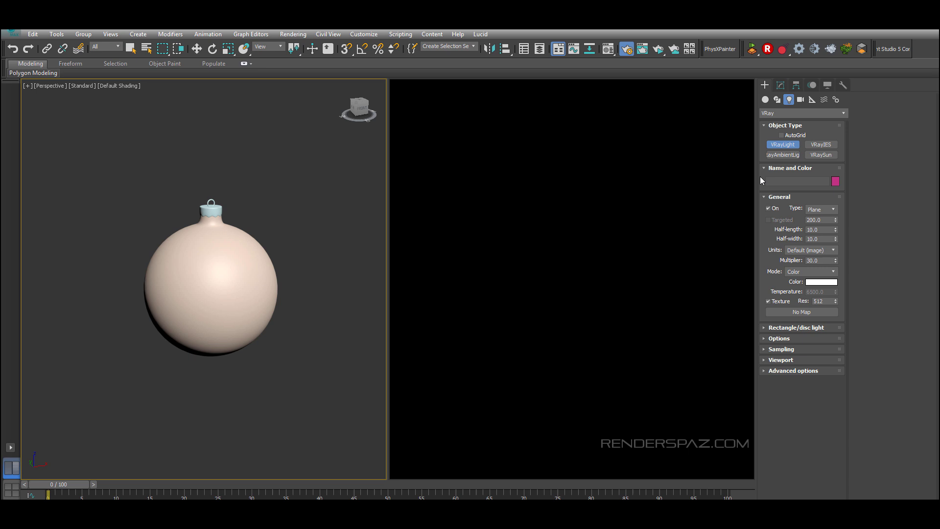
click(820, 210)
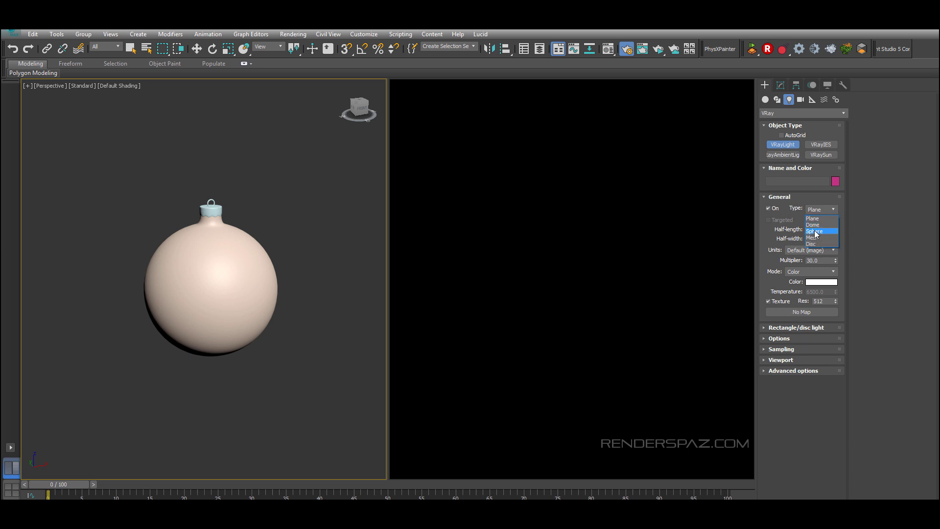
click(815, 223)
click(331, 171)
click(196, 48)
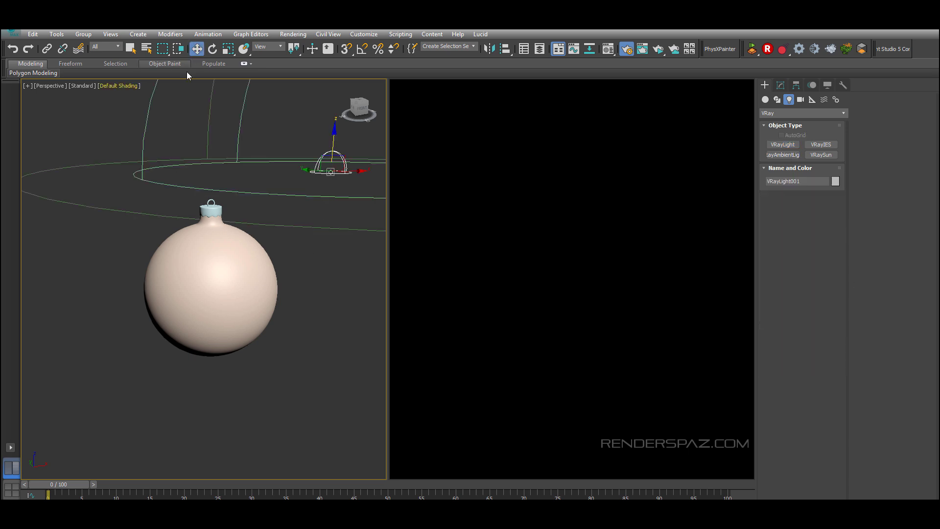
Step: Start an interactive V-Ray render inside the right viewport
right_click(501, 203)
click(503, 162)
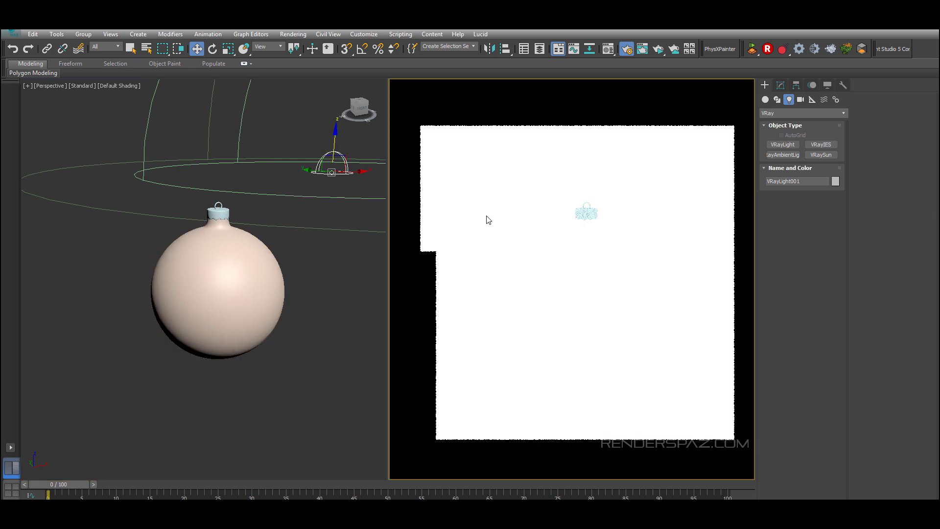
middle_drag(189, 206, 322, 221)
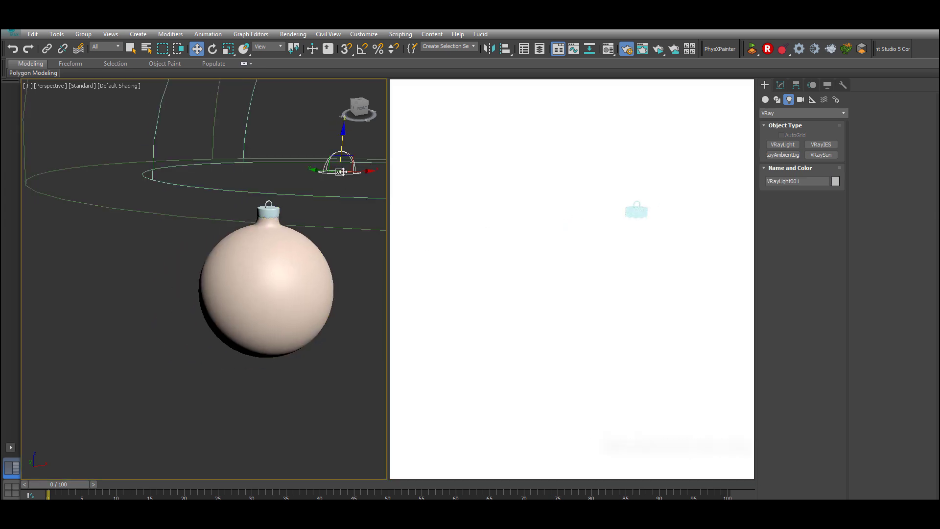
Step: Make the dome light invisible in its light options
click(780, 85)
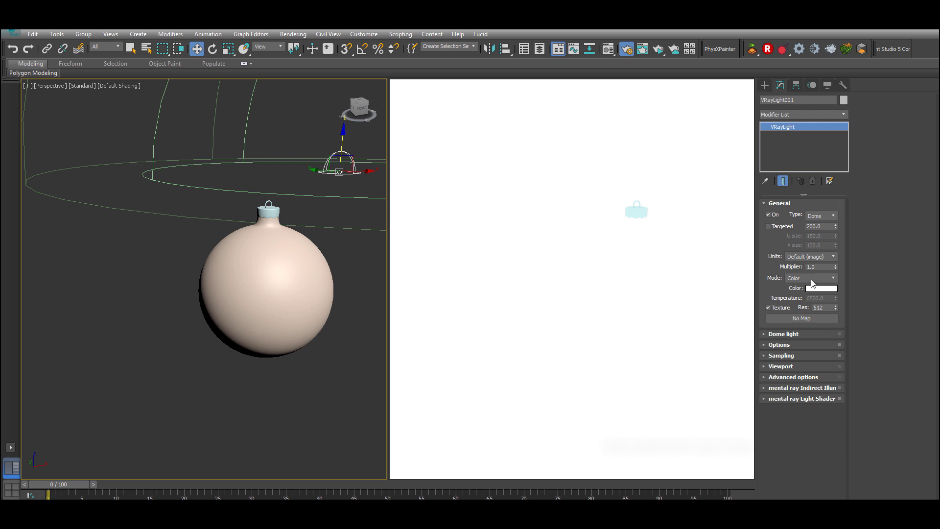
click(796, 333)
click(774, 431)
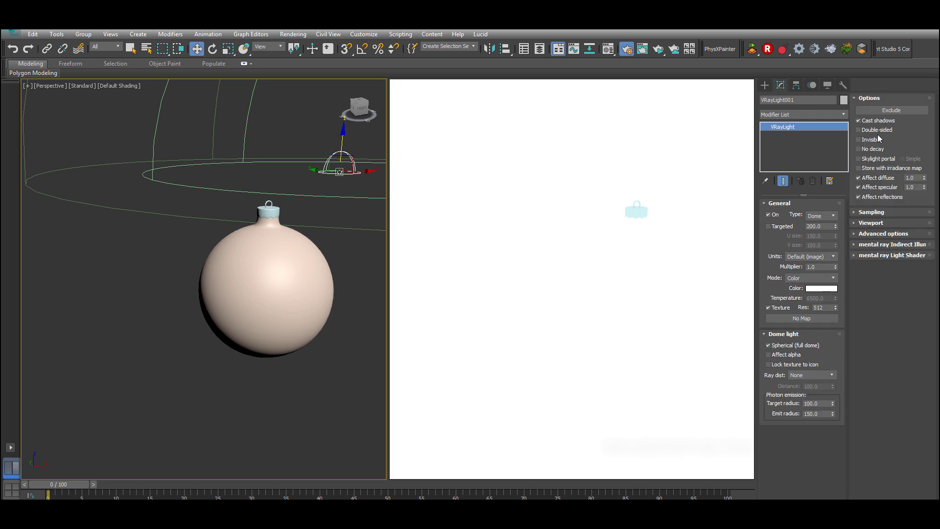
click(873, 140)
Step: Create a new VRayMtl in the Material Editor and assign it to the ornament bulb
middle_drag(220, 265, 176, 290)
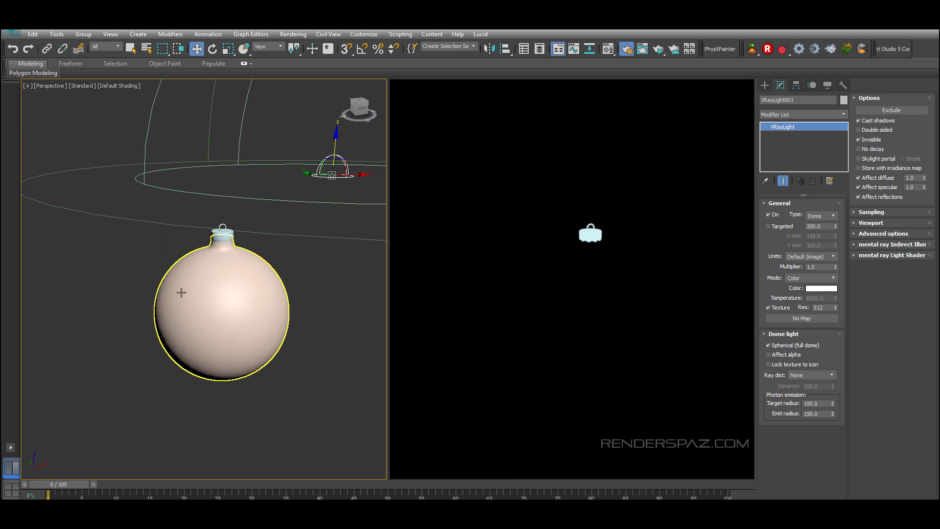
click(180, 291)
click(824, 215)
click(241, 310)
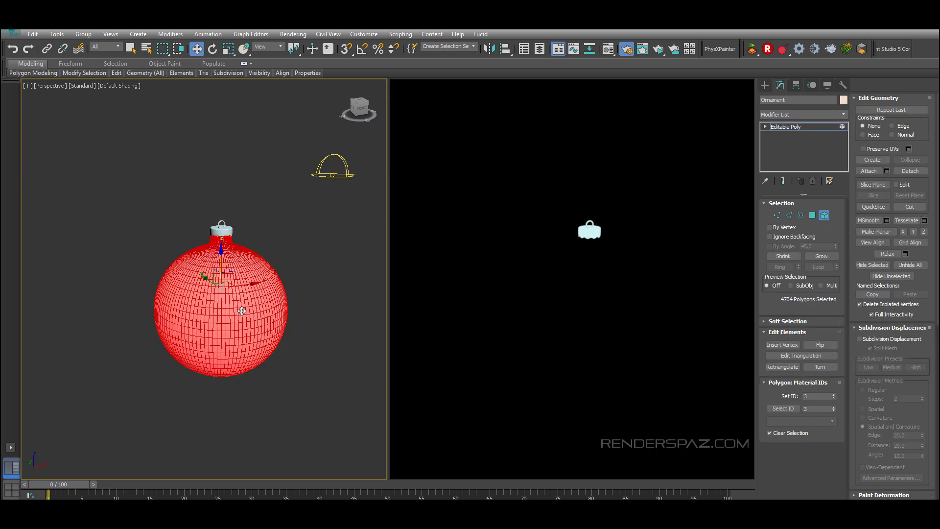
click(319, 255)
click(825, 215)
click(302, 163)
click(201, 286)
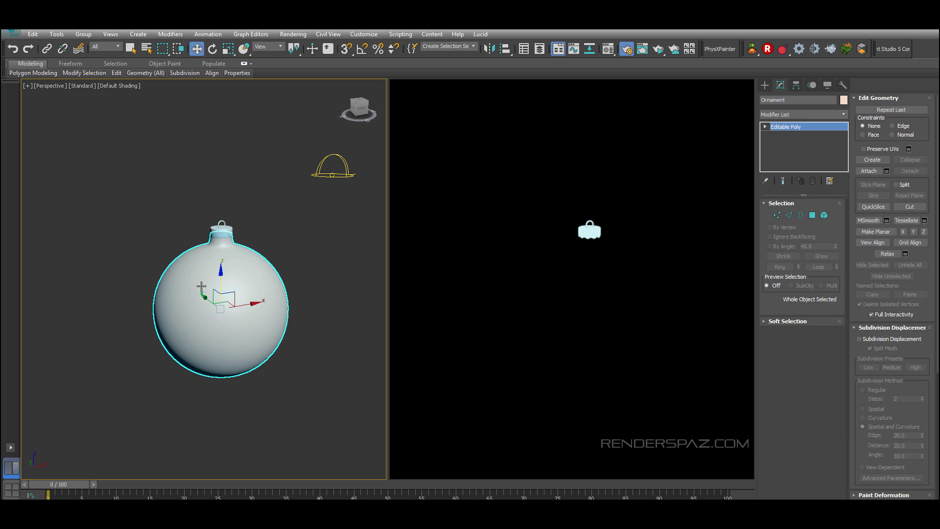
key(m)
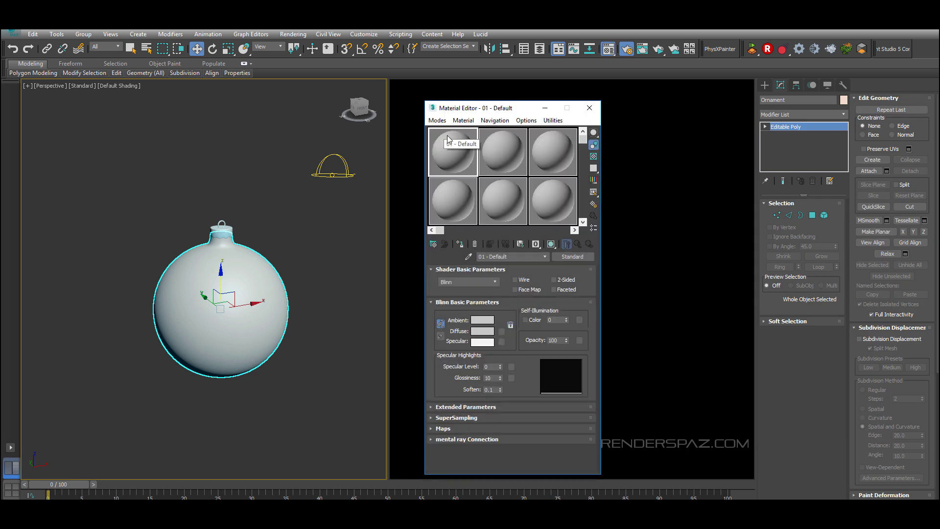
scroll(539, 255, down, 1)
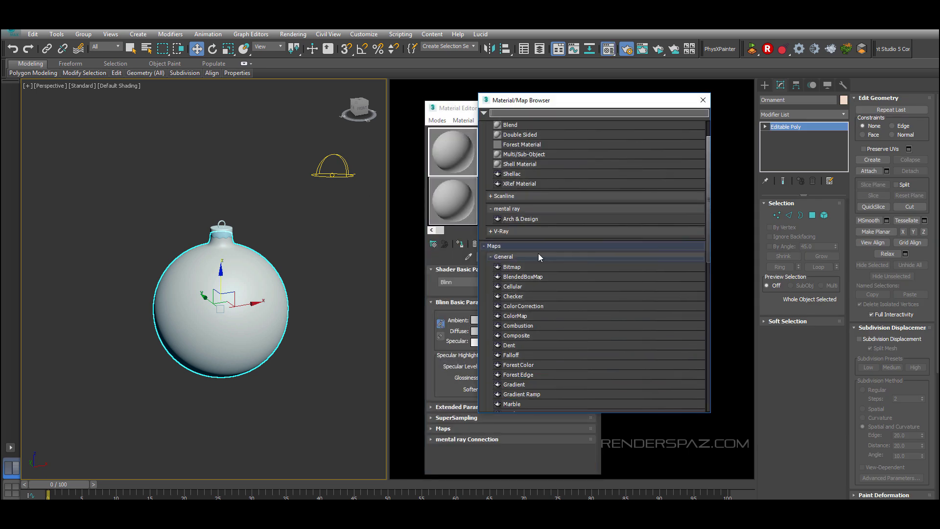
click(491, 232)
click(500, 233)
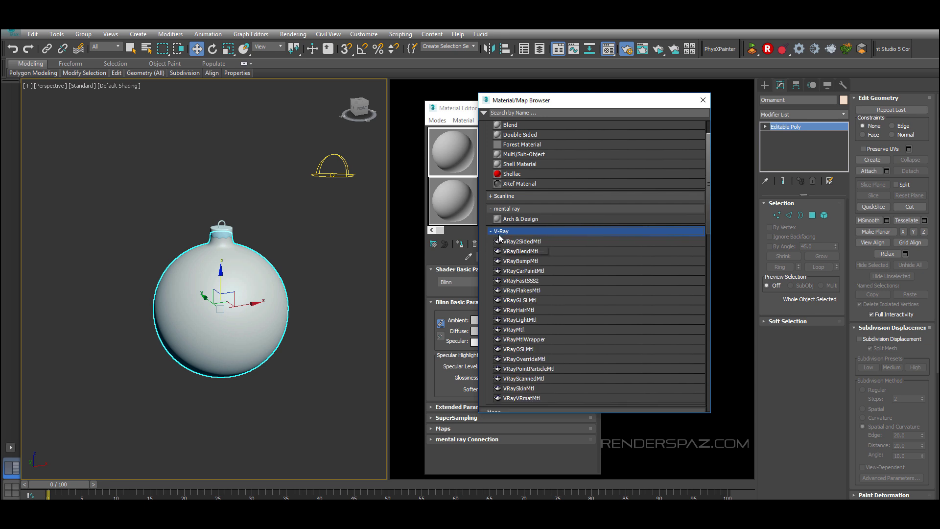
double_click(518, 330)
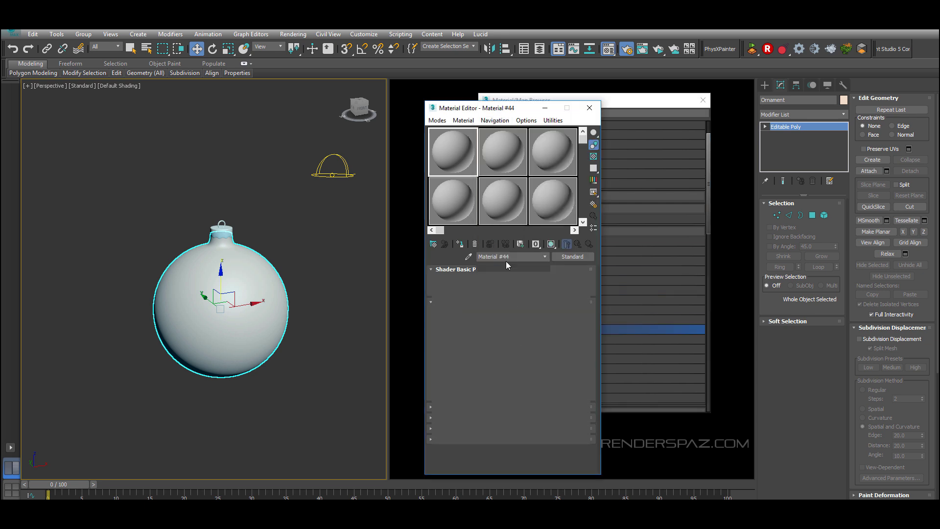
drag(272, 300, 274, 297)
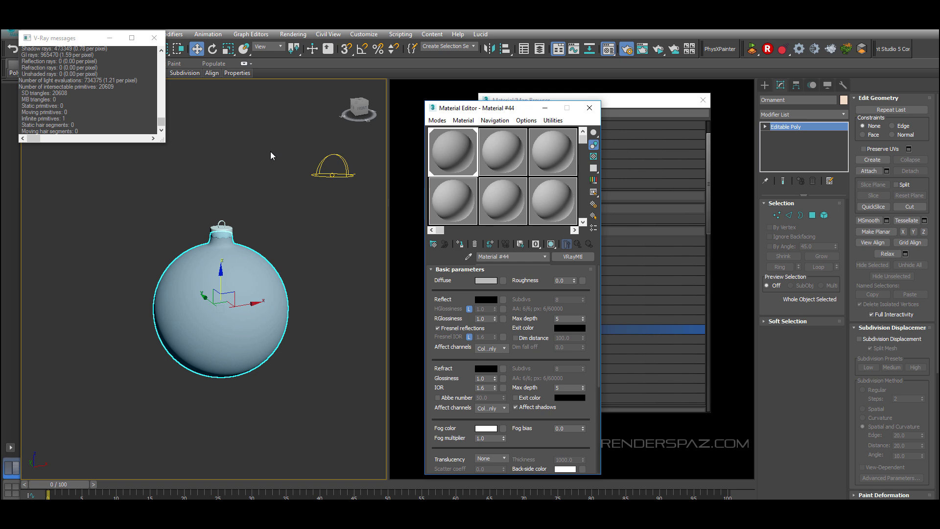
click(590, 108)
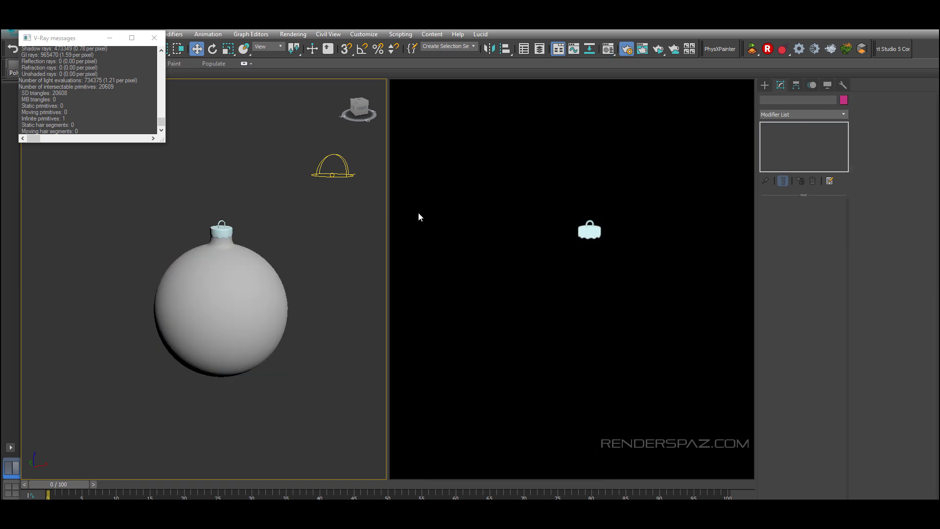
click(154, 38)
click(93, 38)
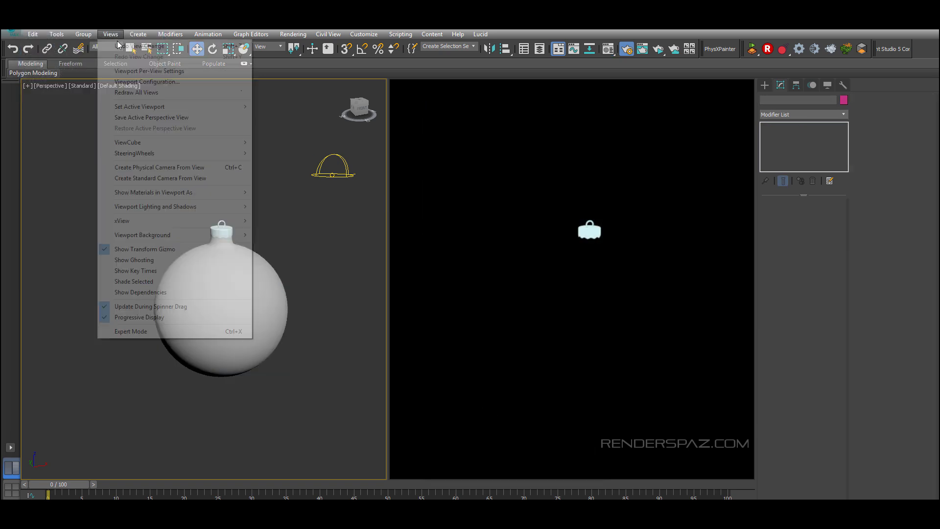
click(582, 176)
Step: Reset the right viewport to an interactive V-Ray render view of the ornament
right_click(581, 174)
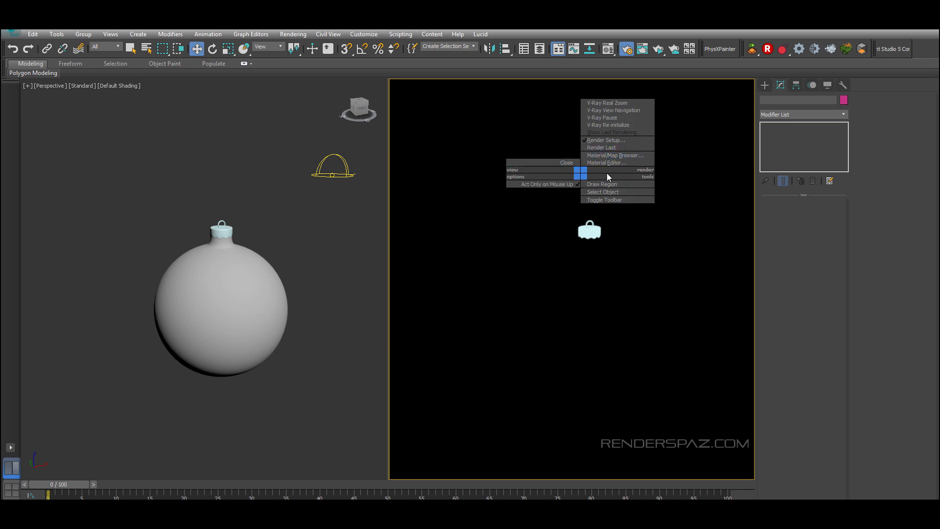
click(566, 162)
scroll(441, 298, up, 4)
drag(519, 159, 495, 215)
key(z)
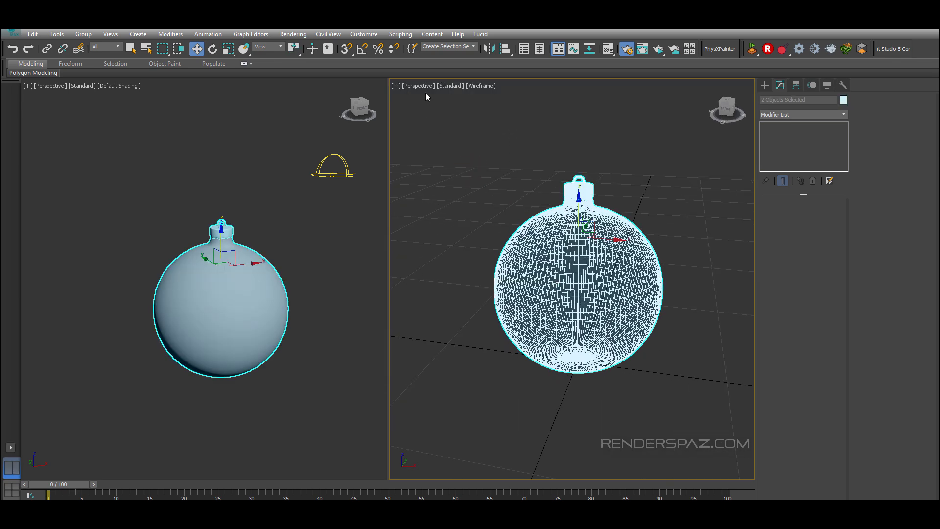
click(424, 92)
click(418, 85)
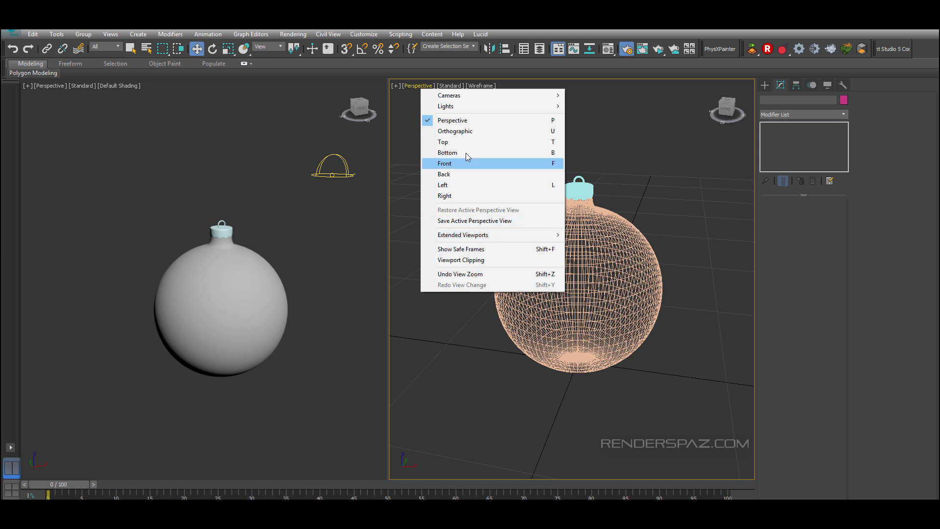
mouse_move(475, 234)
click(592, 283)
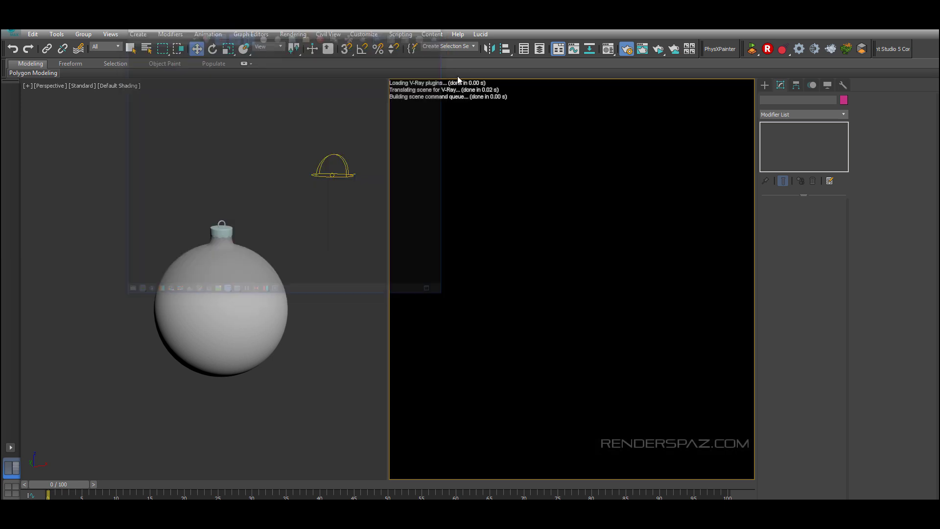
click(210, 346)
scroll(209, 346, down, 2)
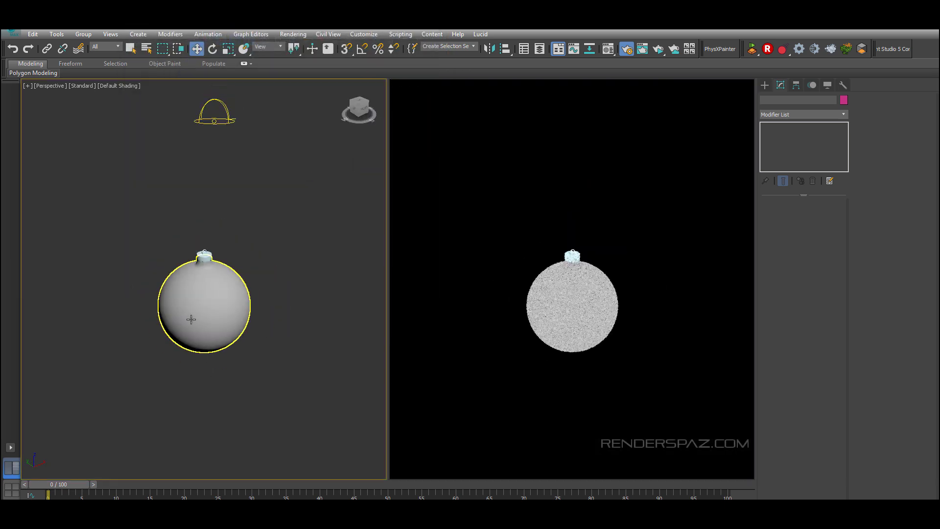
Step: Assign a VRayHDRI map to the dome light's texture slot
click(216, 121)
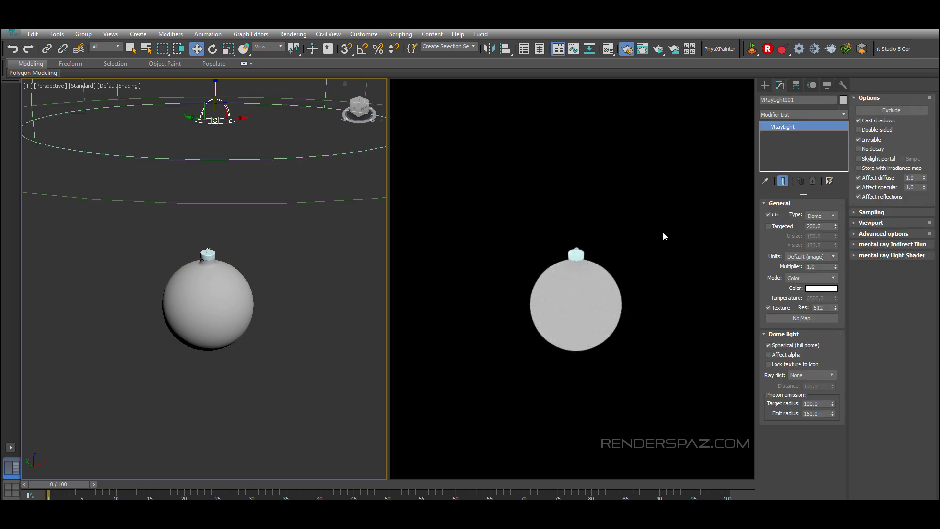
click(777, 319)
key(Escape)
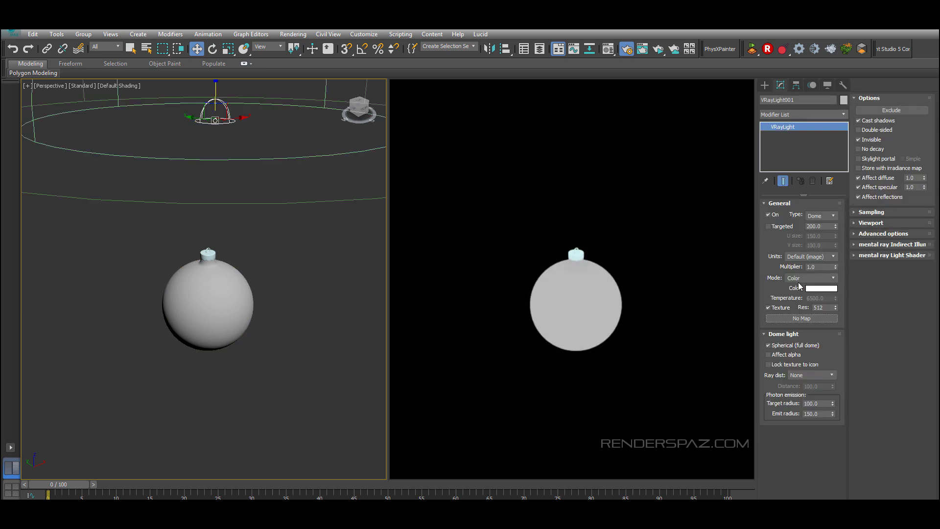
click(778, 320)
scroll(589, 342, down, 6)
click(509, 347)
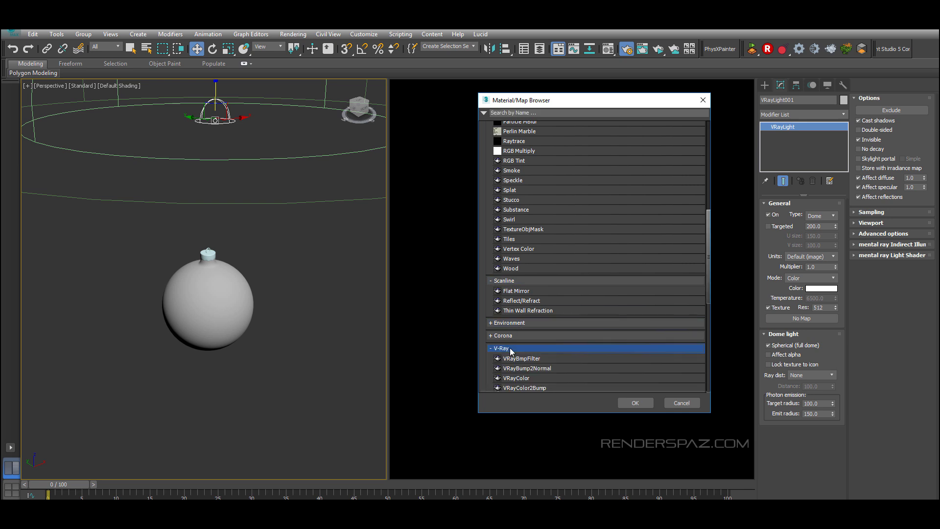
scroll(521, 359, down, 2)
scroll(522, 362, down, 3)
double_click(512, 288)
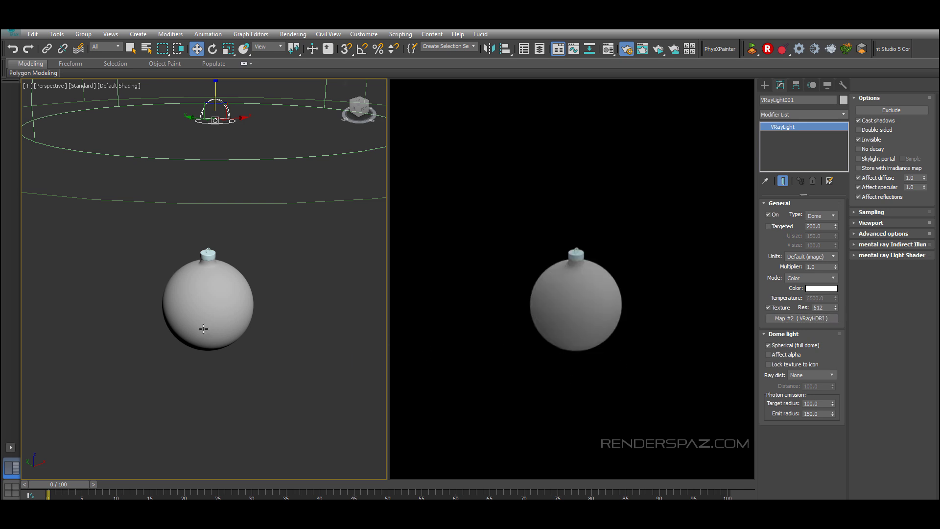
Step: Pick the bulb's VRayMtl into the Material Editor from the ornament
alt+middle_drag(203, 329, 213, 333)
scroll(212, 333, down, 6)
drag(239, 297, 296, 344)
key(z)
scroll(264, 323, up, 3)
alt+middle_drag(264, 313, 229, 254)
scroll(246, 273, down, 2)
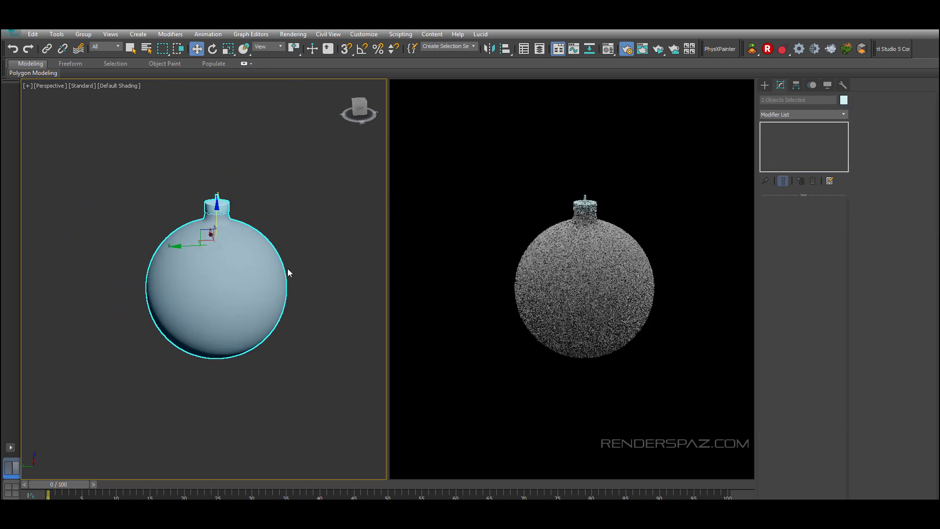
key(m)
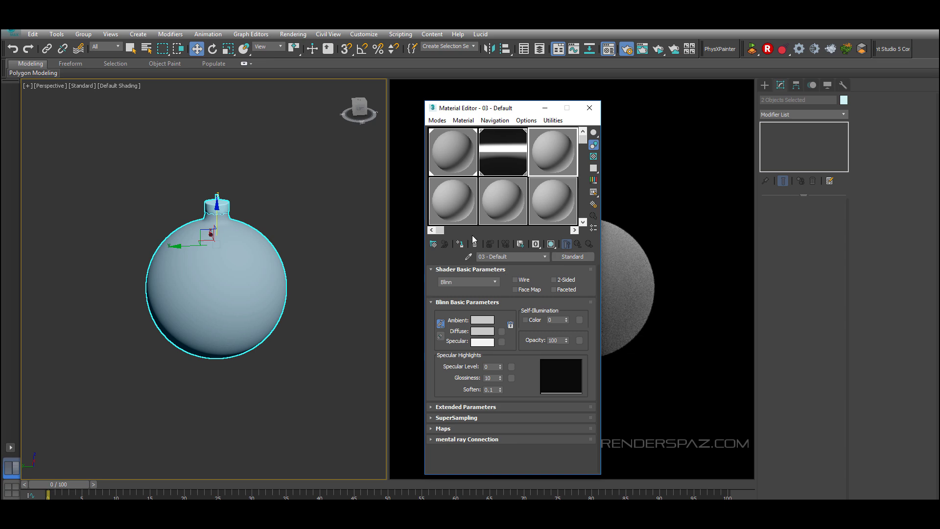
click(468, 257)
click(197, 289)
key(m)
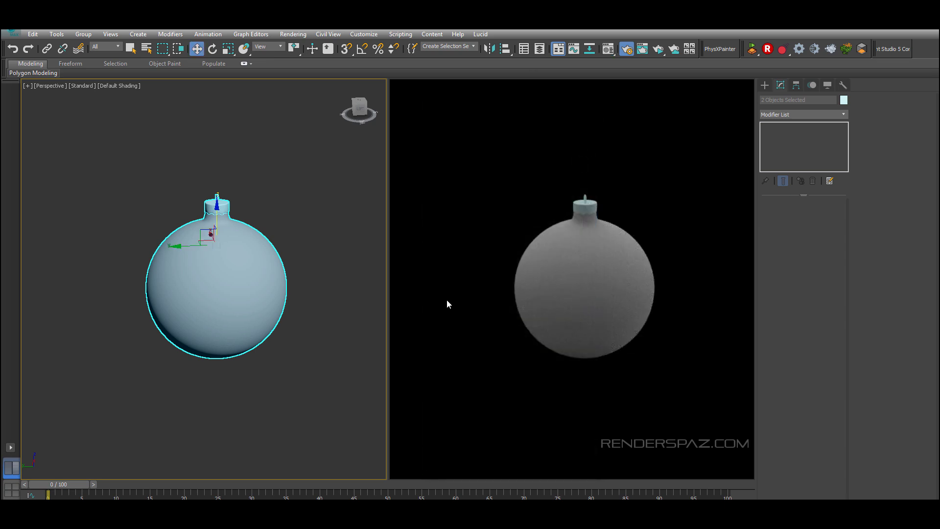
middle_drag(255, 292, 273, 286)
scroll(273, 286, up, 3)
middle_drag(273, 287, 253, 291)
key(m)
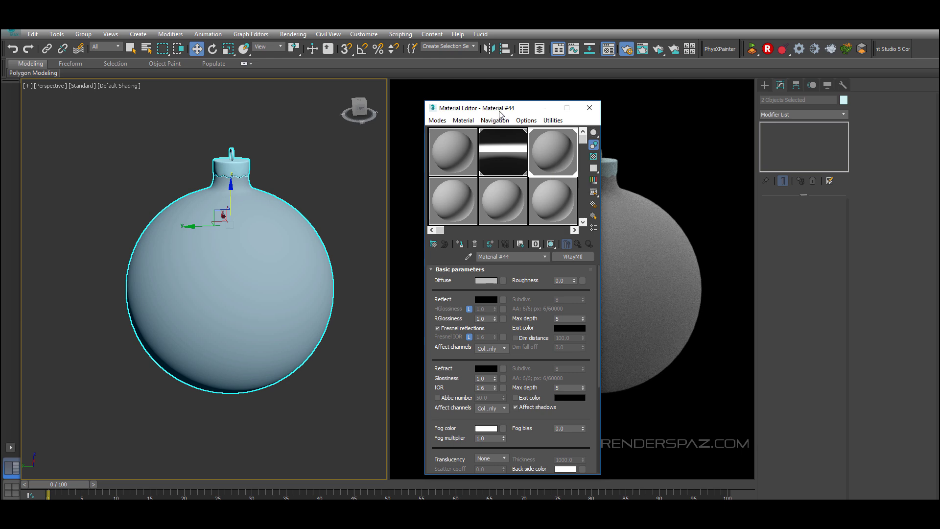
drag(502, 108, 90, 90)
Step: Set the bulb material's diffuse color to deep red, RGB 173, 0, 0
click(77, 262)
drag(289, 116, 289, 81)
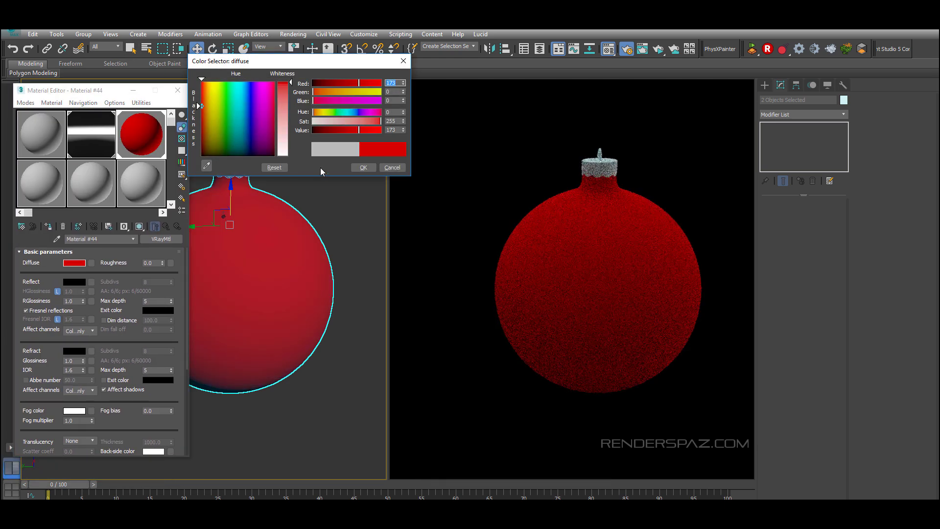
drag(198, 117, 197, 120)
key(Return)
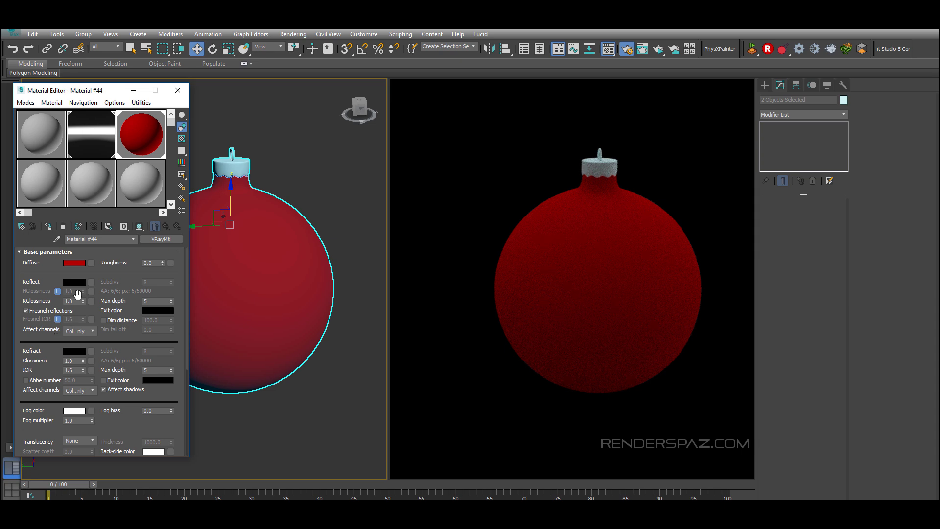
Step: Set the material's reflection color to a muted pink, RGB 158, 74, 74
click(79, 283)
drag(288, 113, 287, 158)
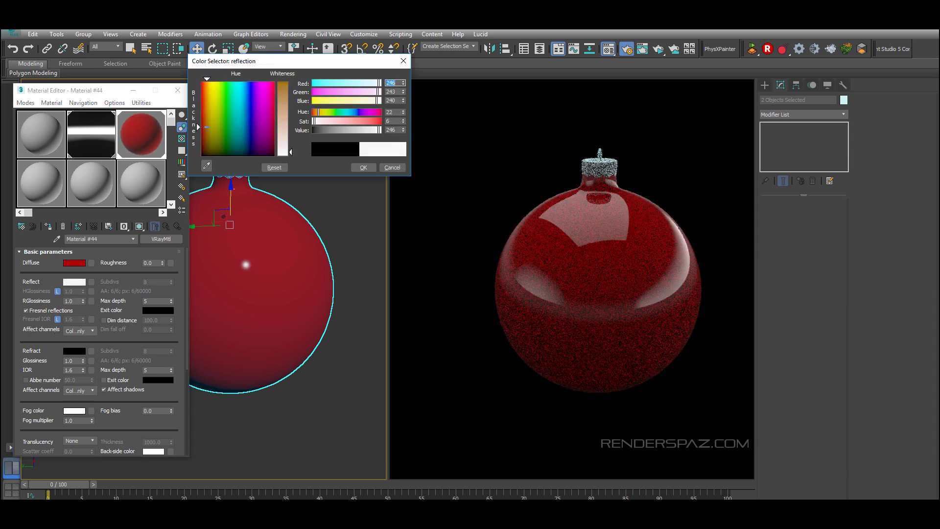
click(198, 121)
click(284, 103)
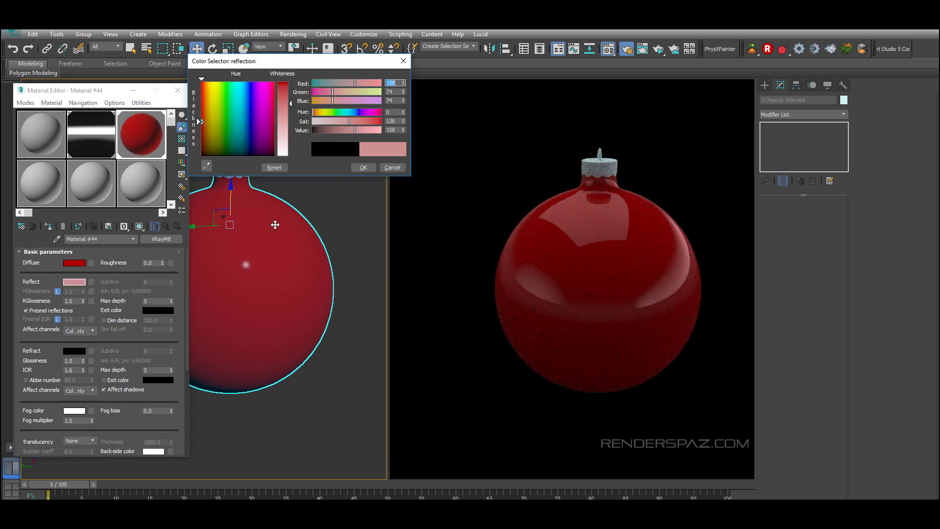
key(Return)
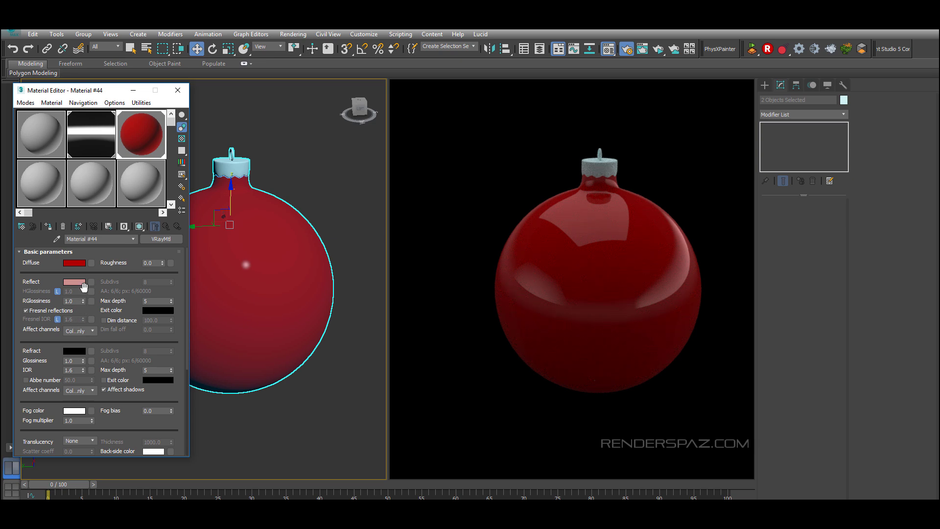
Step: Turn off Fresnel reflections and set the reflection glossiness to 0.7
click(66, 312)
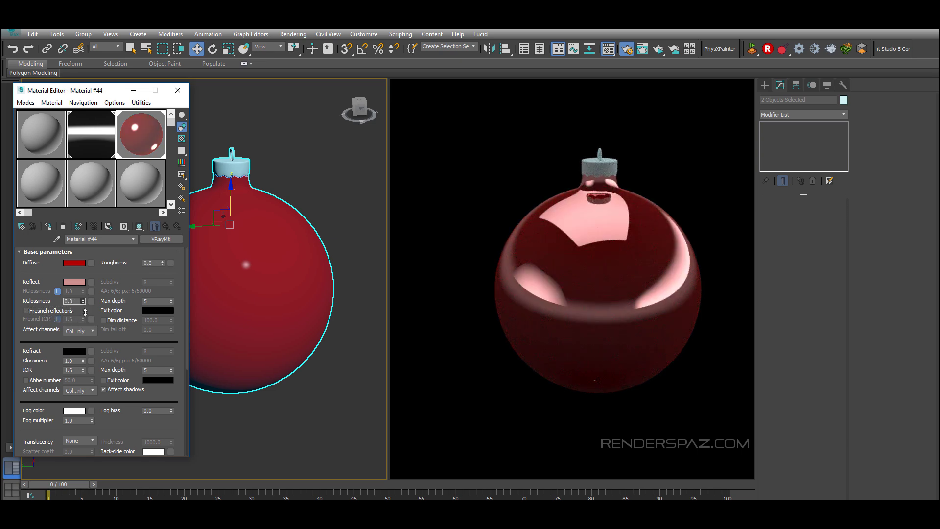
drag(85, 312, 82, 307)
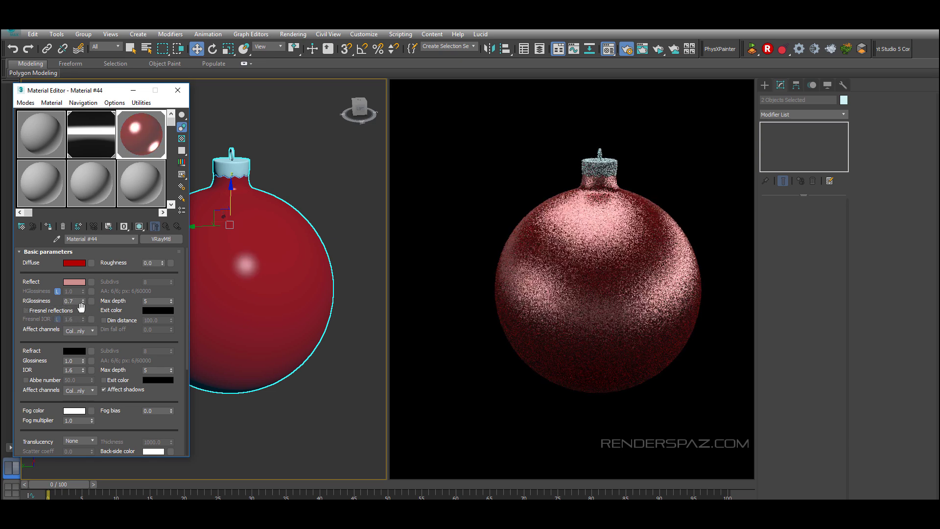
Step: Set the bulb material's reflection color to a strong red, RGB 208, 13, 13
click(77, 281)
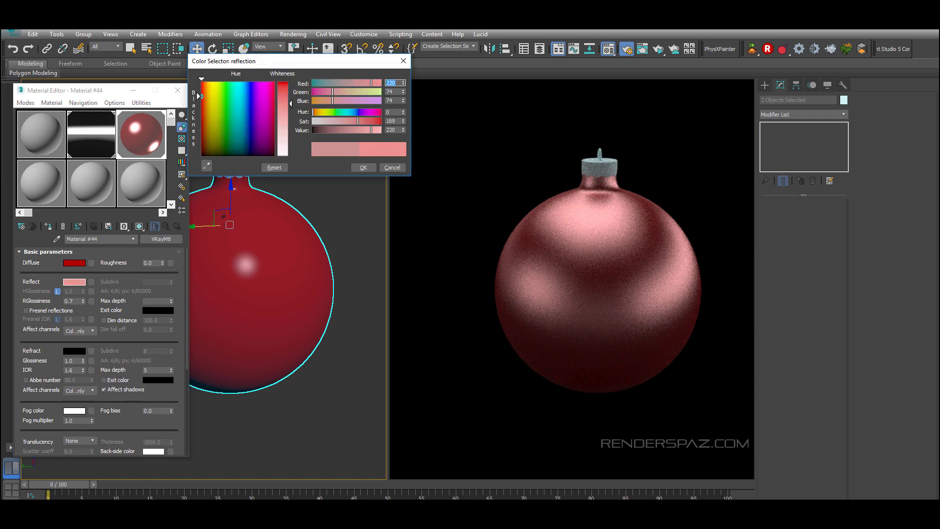
drag(291, 103, 291, 86)
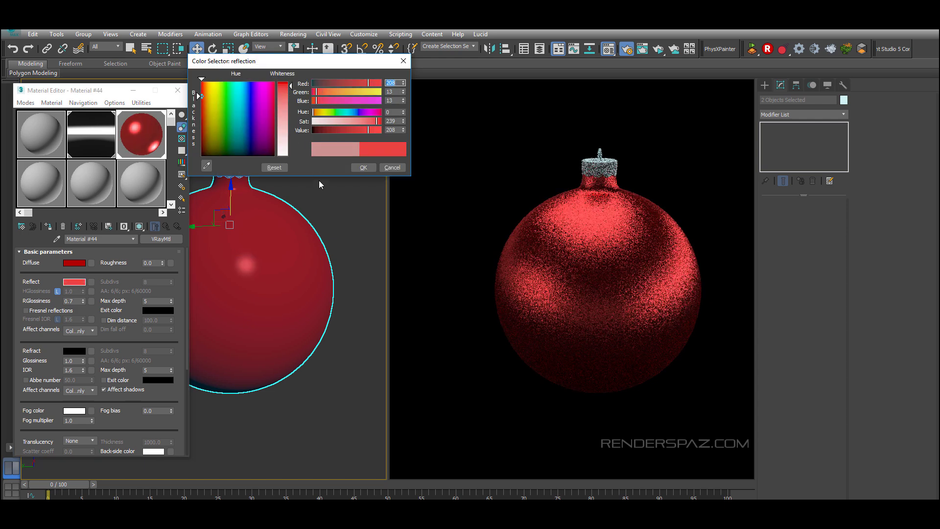
click(366, 168)
Step: Create a new VRayMtl named crown in an unused sample slot
scroll(255, 299, down, 4)
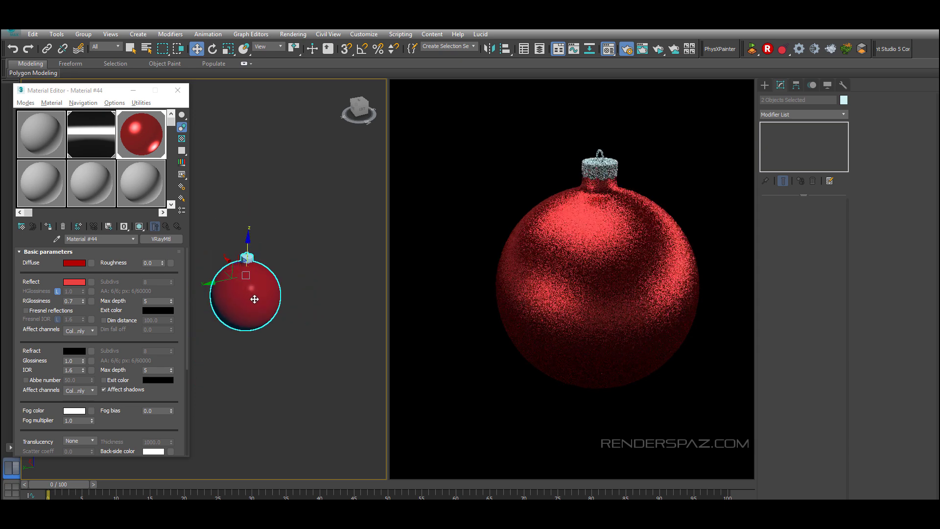
scroll(254, 299, up, 6)
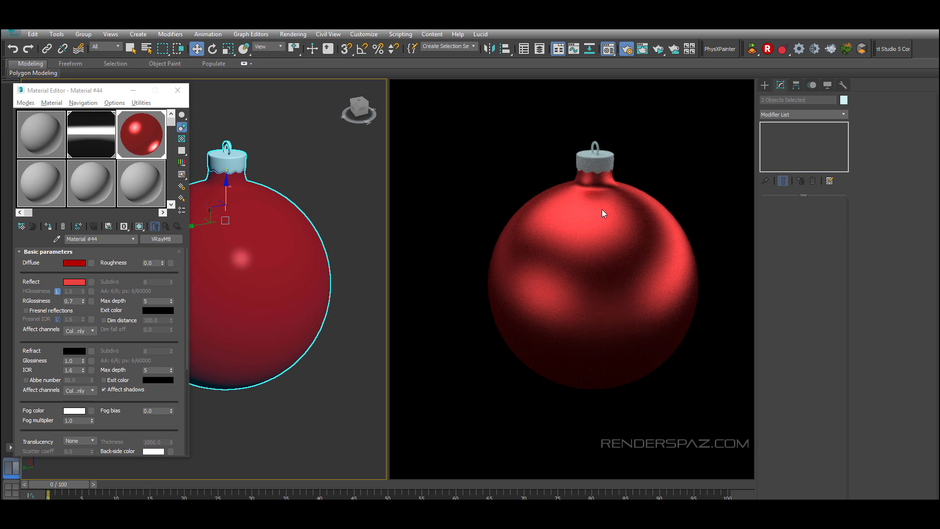
click(141, 185)
click(159, 239)
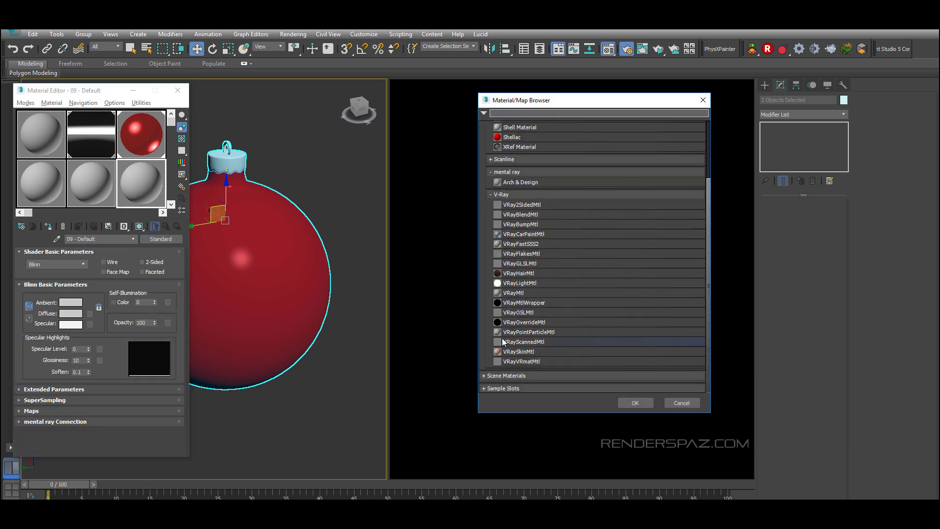
double_click(544, 341)
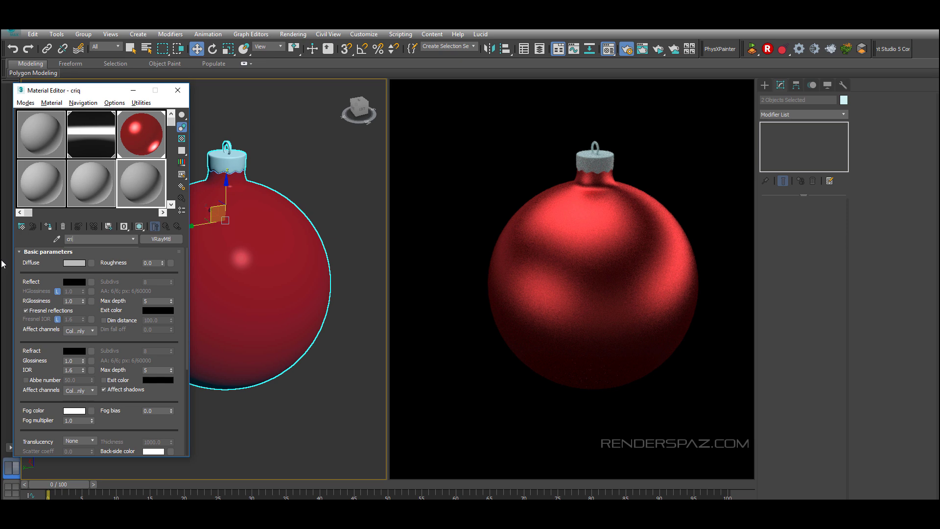
Step: Assign the crown material to the ornament's cap object
drag(215, 168, 216, 168)
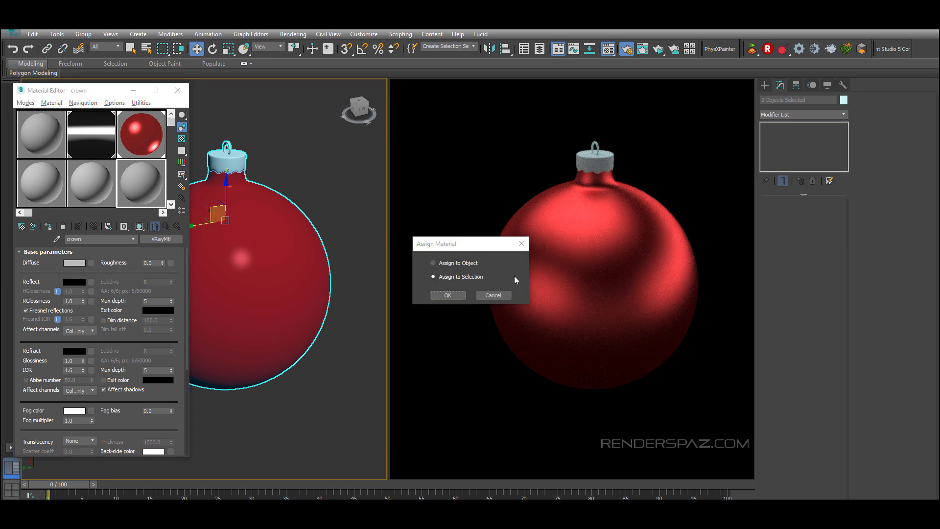
click(466, 264)
click(449, 294)
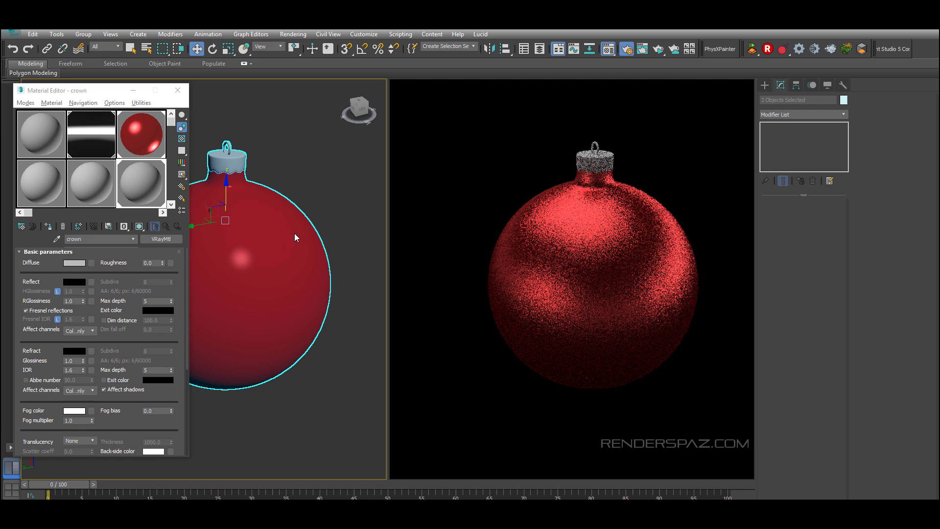
Step: Set the crown material's diffuse color to golden yellow, RGB 146, 82, 0
click(77, 264)
click(204, 106)
drag(288, 155, 289, 83)
click(204, 124)
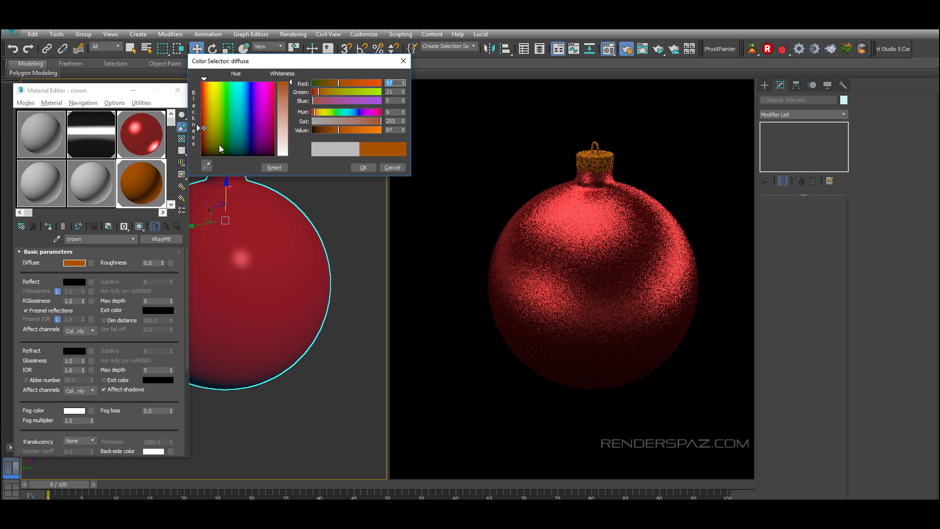
click(210, 115)
click(226, 114)
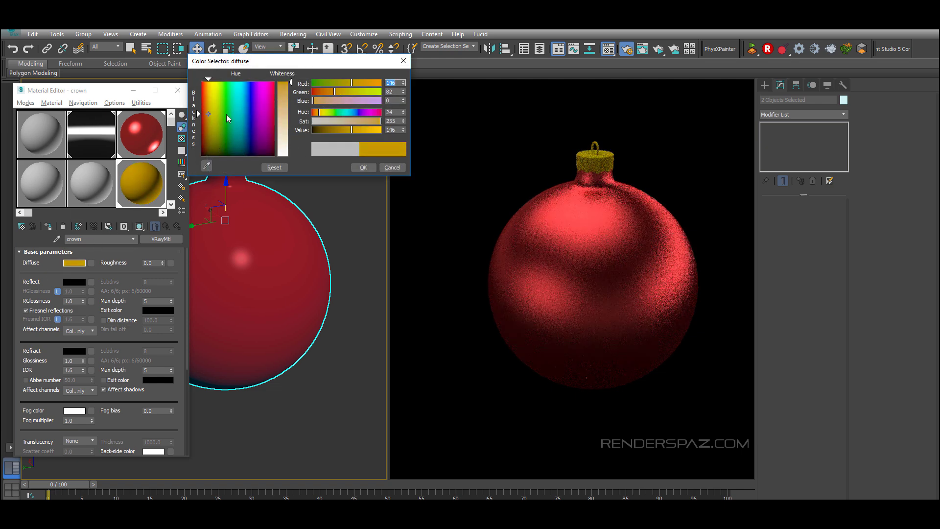
click(363, 167)
Step: Set the crown material's reflection color to a pale cream tint
click(74, 282)
click(209, 96)
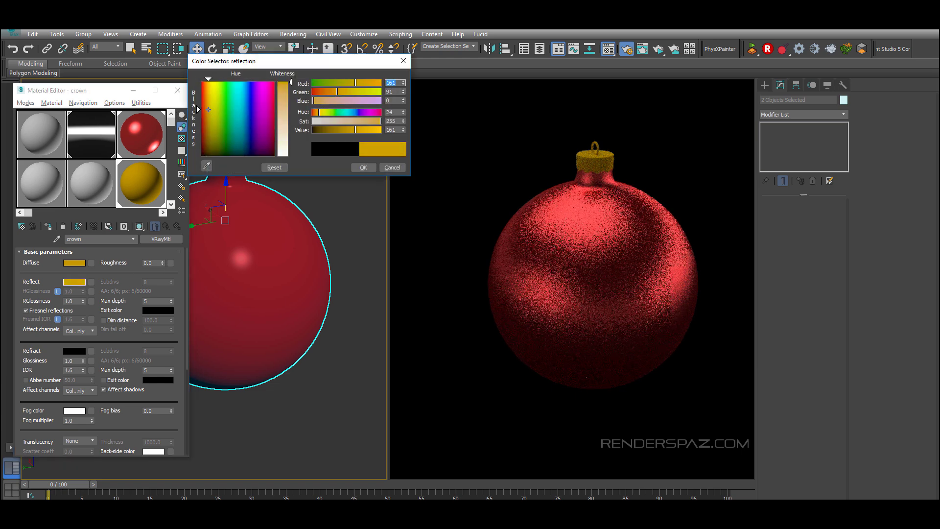
click(284, 145)
click(363, 167)
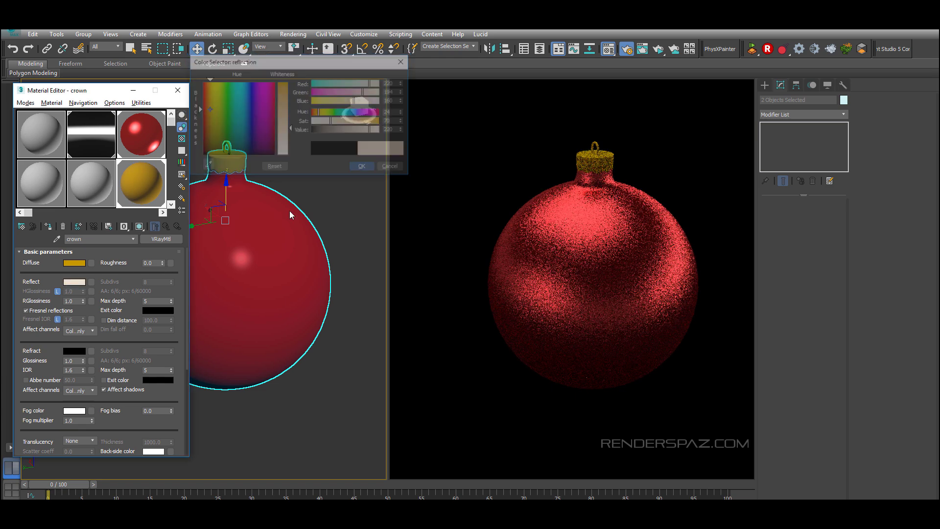
Step: Keep Fresnel reflections on, unlock the Fresnel IOR and set it to 14.5
click(49, 312)
click(78, 331)
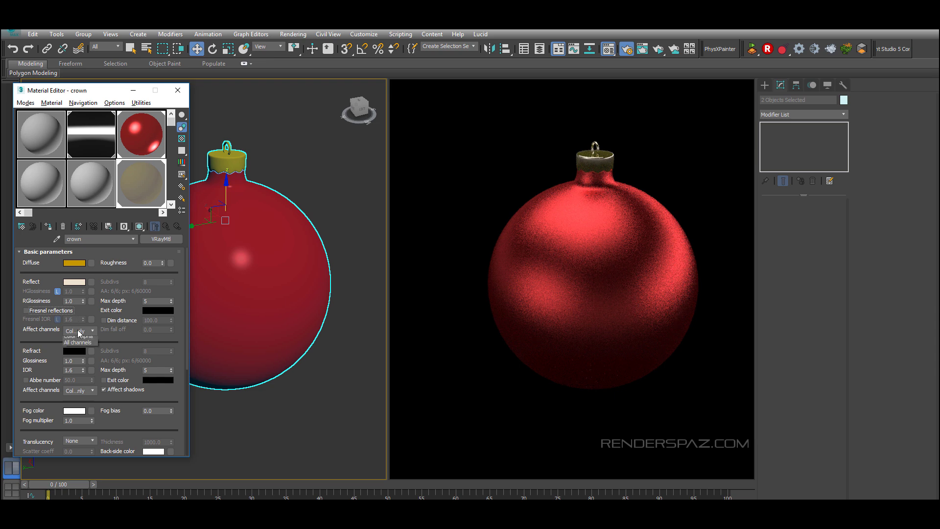
click(47, 311)
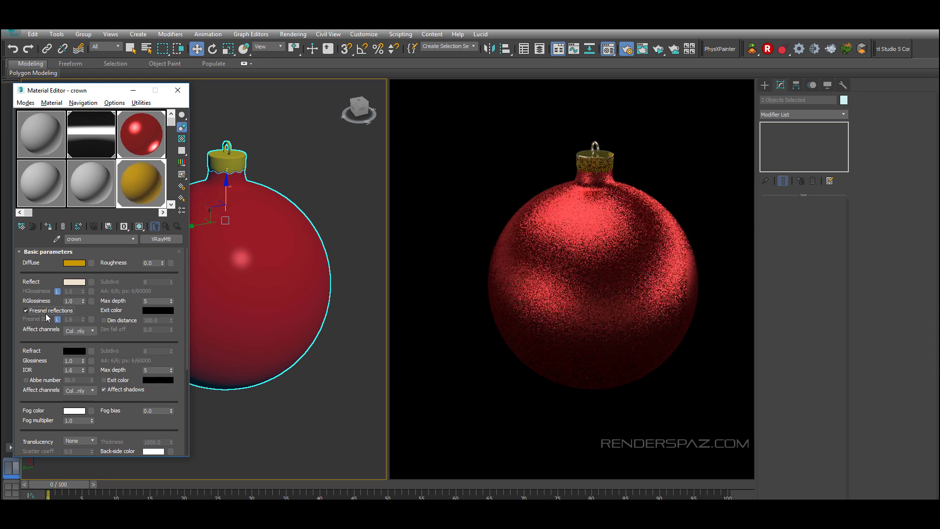
click(57, 319)
drag(83, 319, 91, 256)
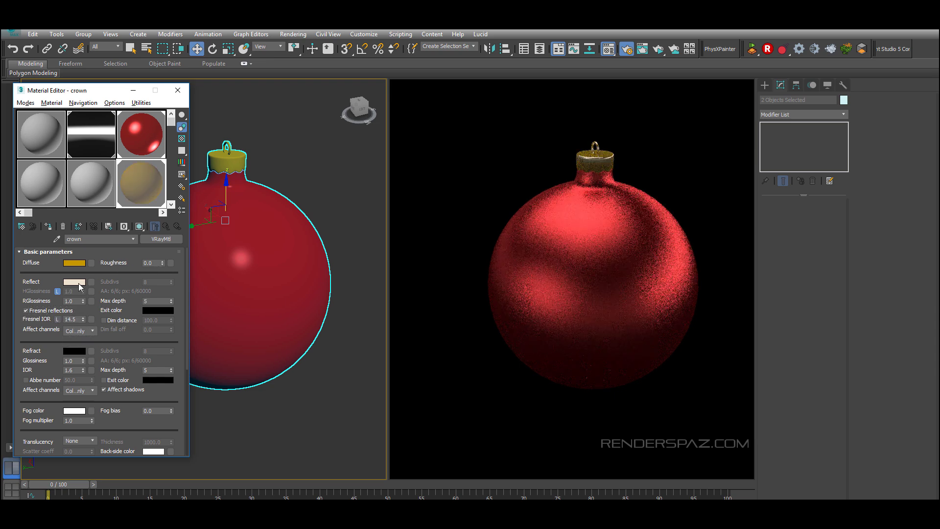
Step: Set the crown material's diffuse color to black
click(74, 263)
drag(198, 97, 196, 154)
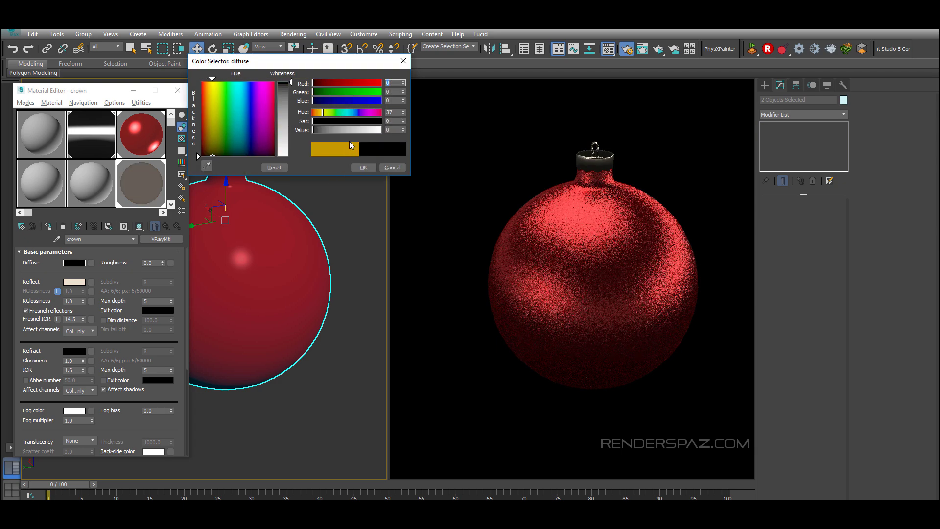
click(363, 168)
Step: Set the crown material's reflection color to orange-gold, RGB 225, 128, 50
scroll(284, 169, up, 5)
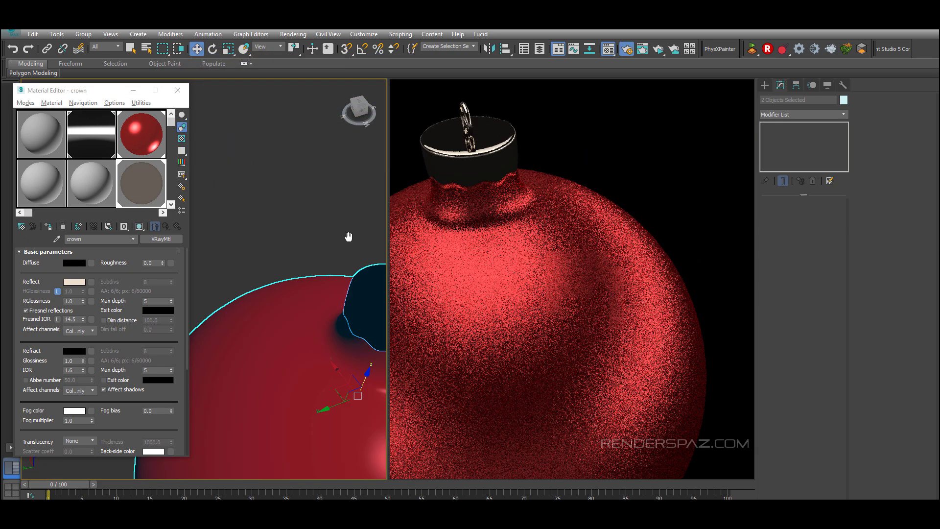
scroll(301, 257, up, 1)
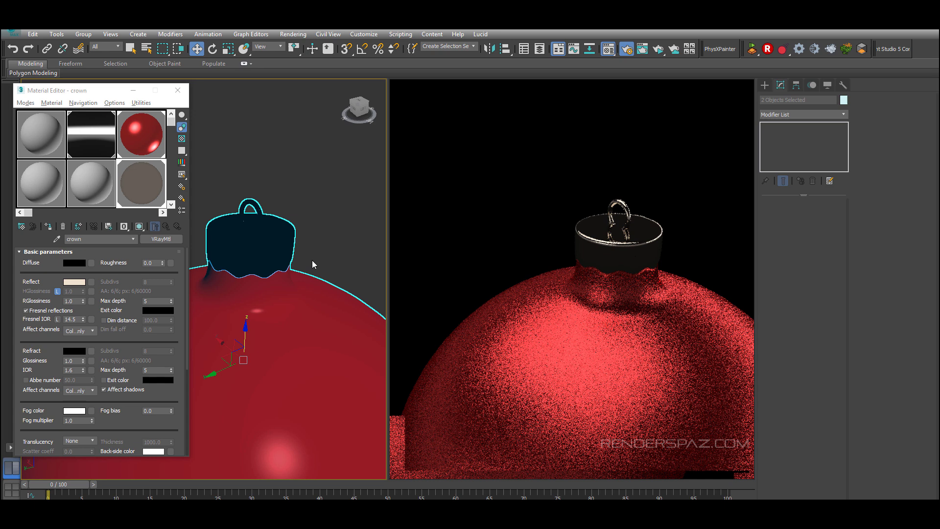
click(74, 282)
click(207, 92)
drag(290, 85, 291, 98)
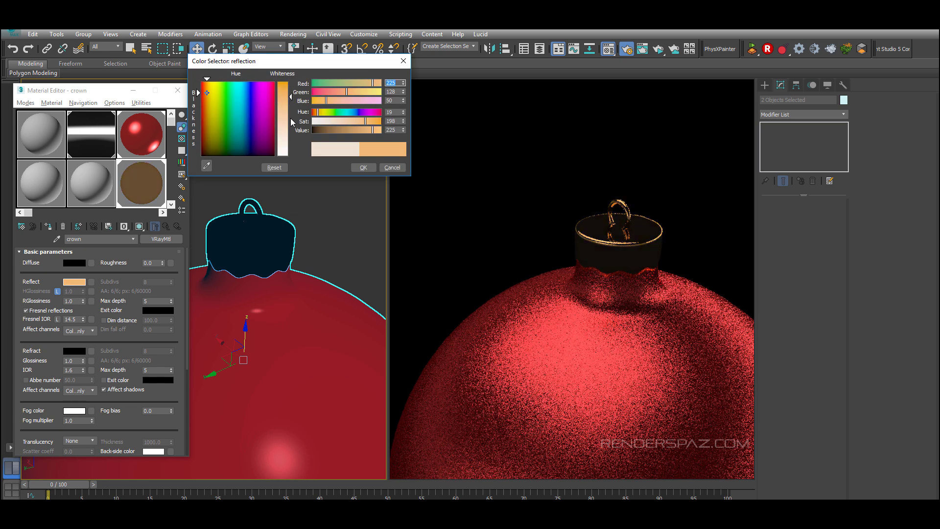
click(367, 168)
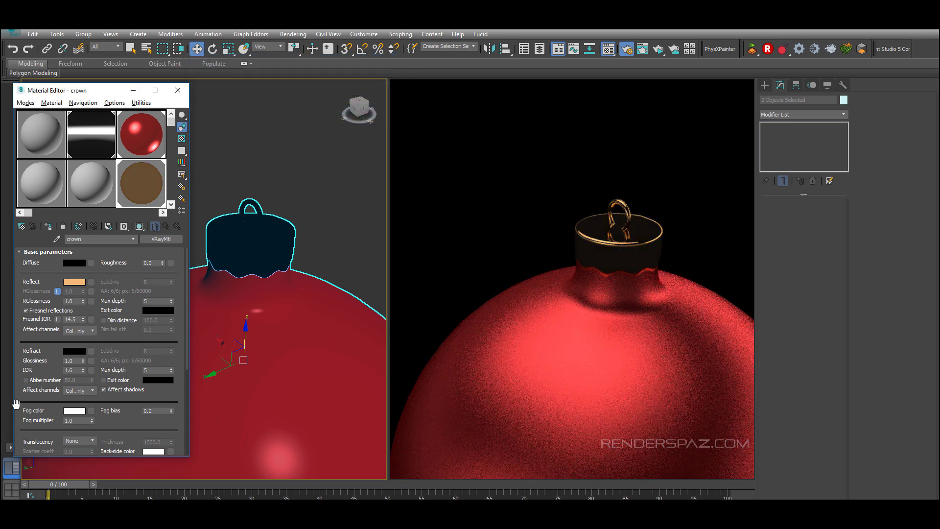
Step: Switch the crown material's BRDF to Microfacet GTR (GGX) and set its reflection glossiness to 0.65
scroll(16, 403, down, 3)
scroll(14, 404, down, 3)
click(49, 405)
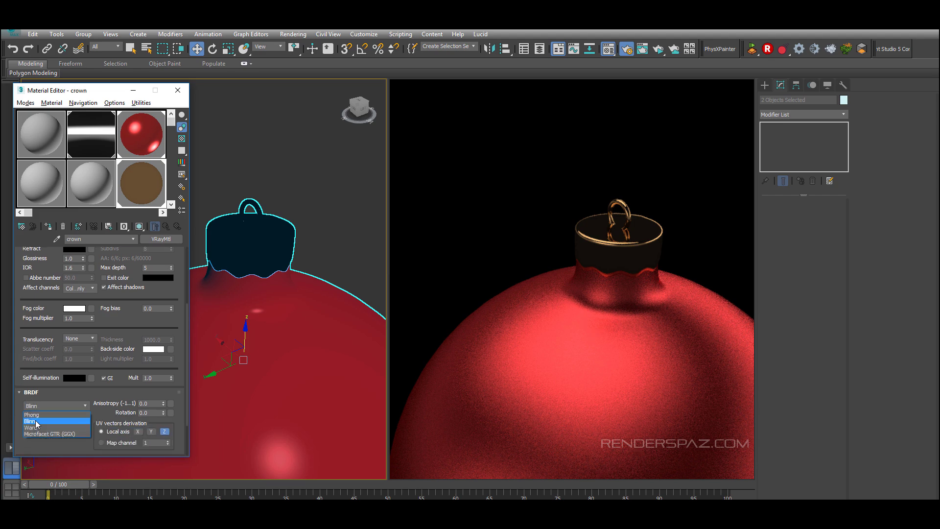
click(47, 437)
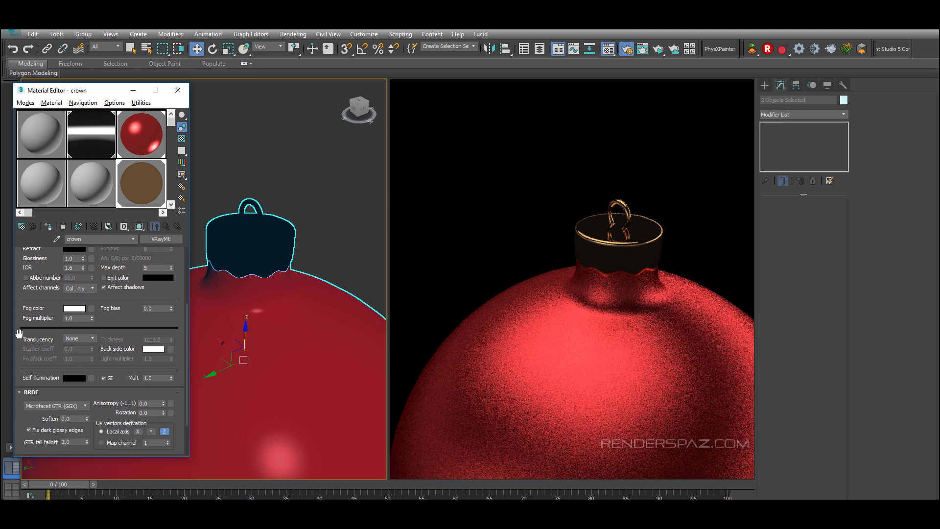
scroll(19, 331, up, 5)
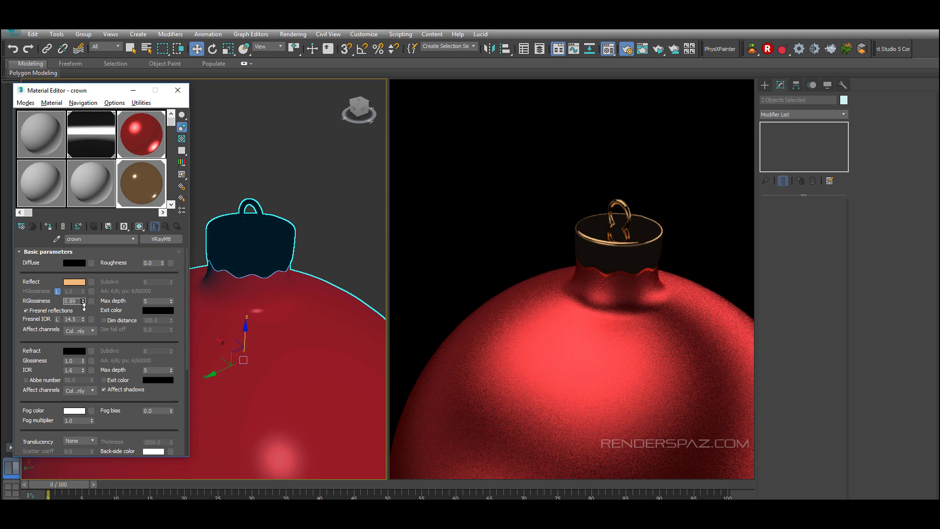
mouse_move(83, 301)
mouse_down()
mouse_move(84, 313)
mouse_move(90, 301)
mouse_up()
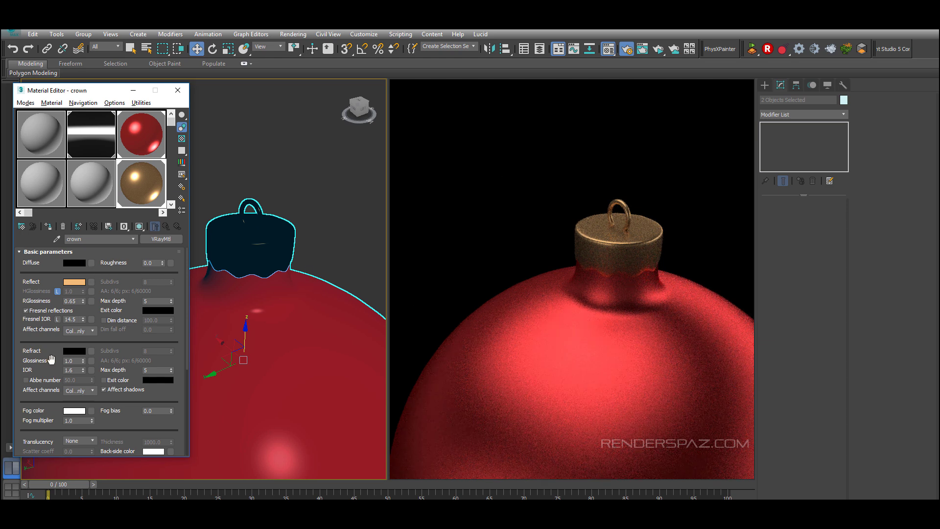
click(76, 282)
drag(292, 117, 292, 85)
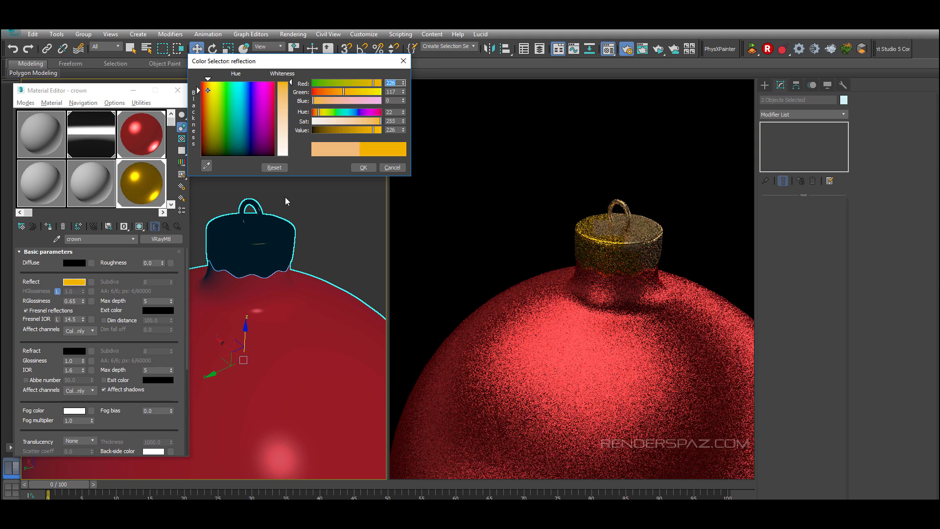
click(392, 167)
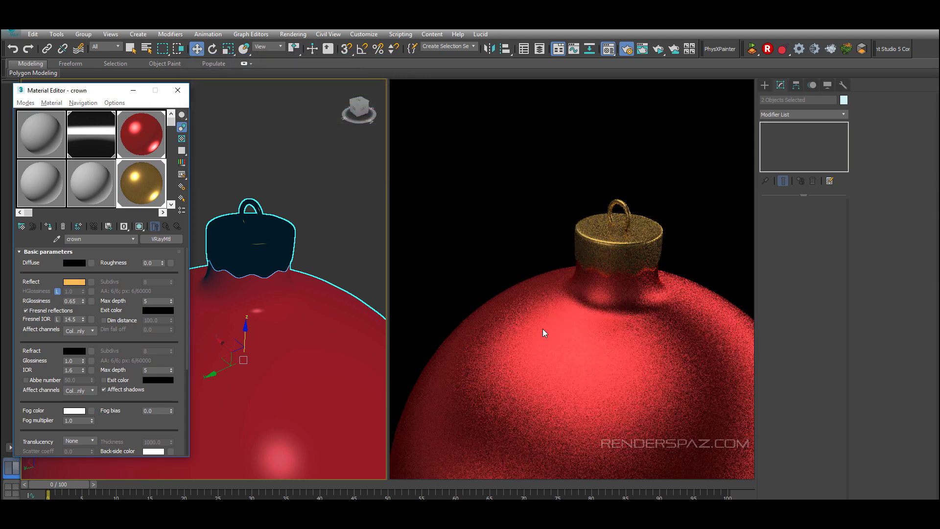
Step: Review the ornament's interactive render with the gold cap at different view distances
scroll(307, 259, down, 5)
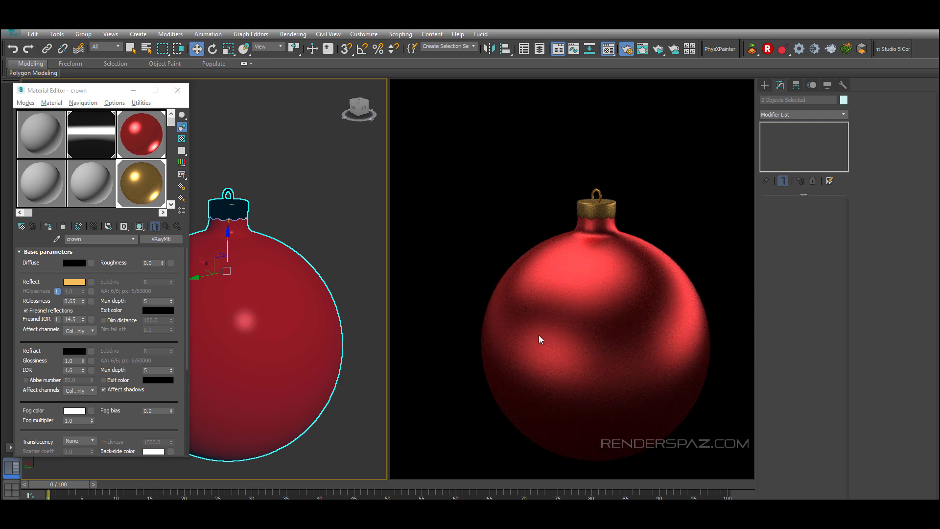
middle_drag(265, 327, 298, 316)
scroll(277, 311, down, 2)
scroll(295, 330, up, 2)
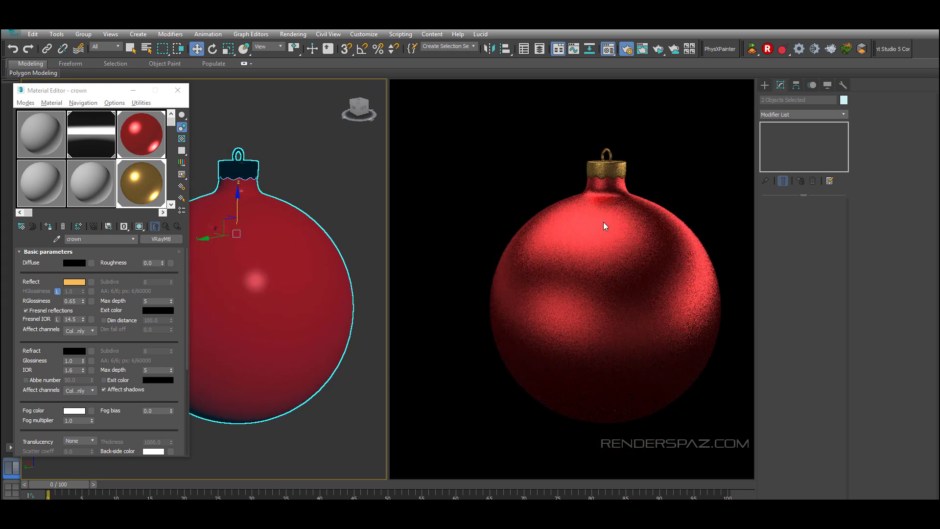
click(178, 90)
middle_drag(327, 361, 307, 359)
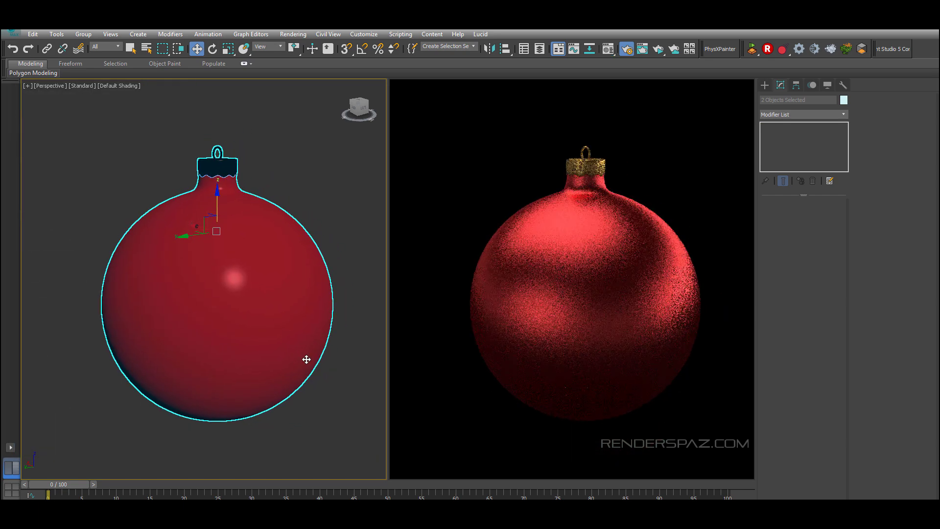
scroll(306, 359, down, 5)
click(765, 85)
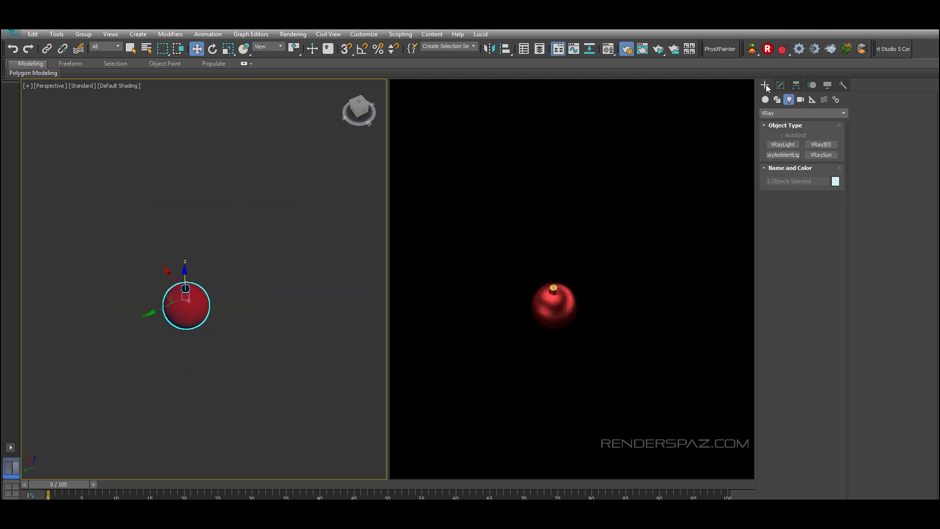
scroll(230, 299, up, 8)
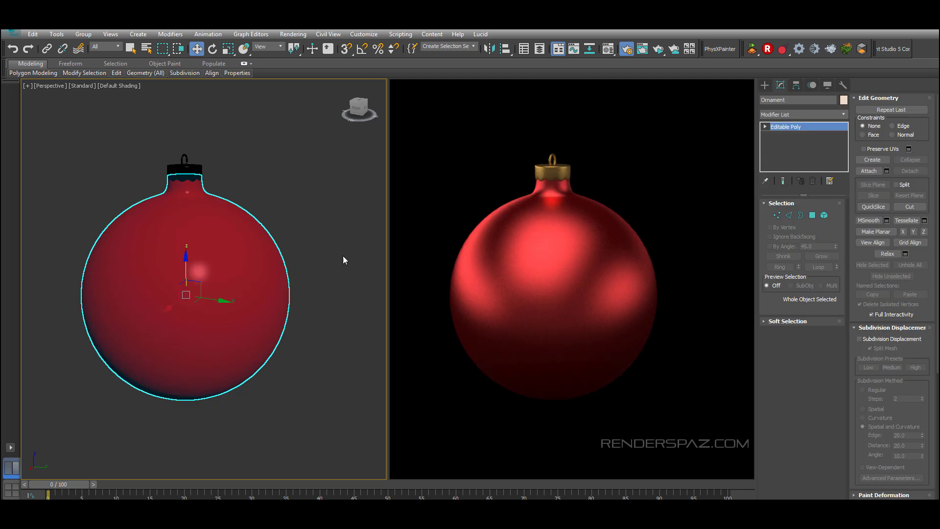
Step: Convert the ornament's red material into a VRayBlendMtl, keeping the original as the base material
click(315, 156)
click(169, 282)
key(m)
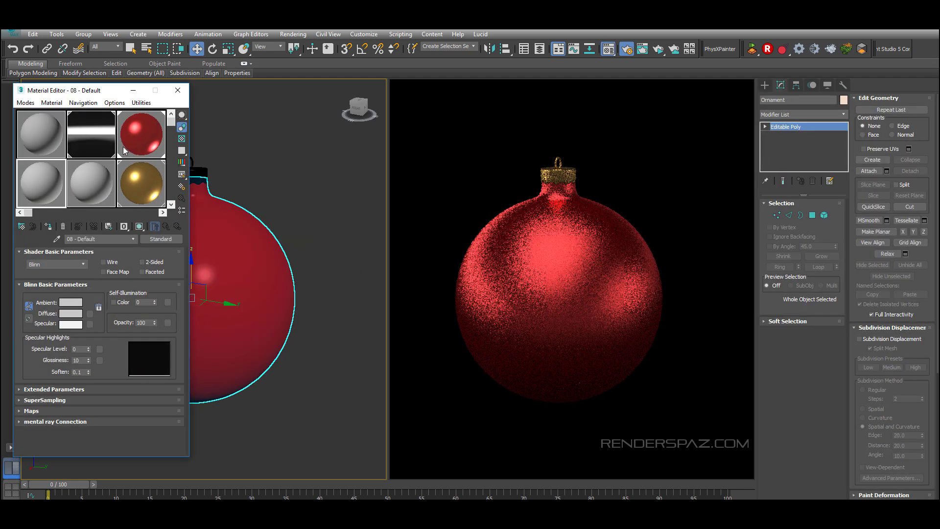
click(145, 137)
click(166, 238)
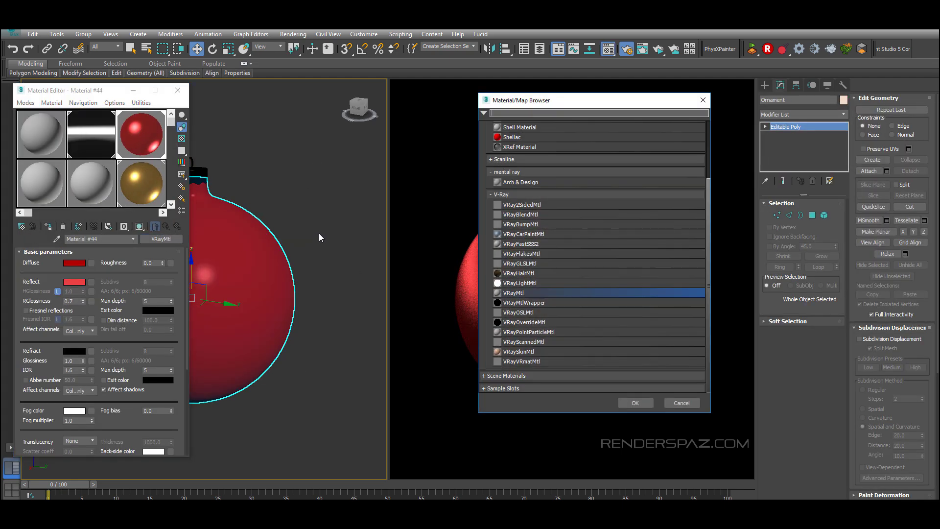
double_click(526, 217)
Step: Assign a new VRayMtl as the blend material's first coat material
click(76, 299)
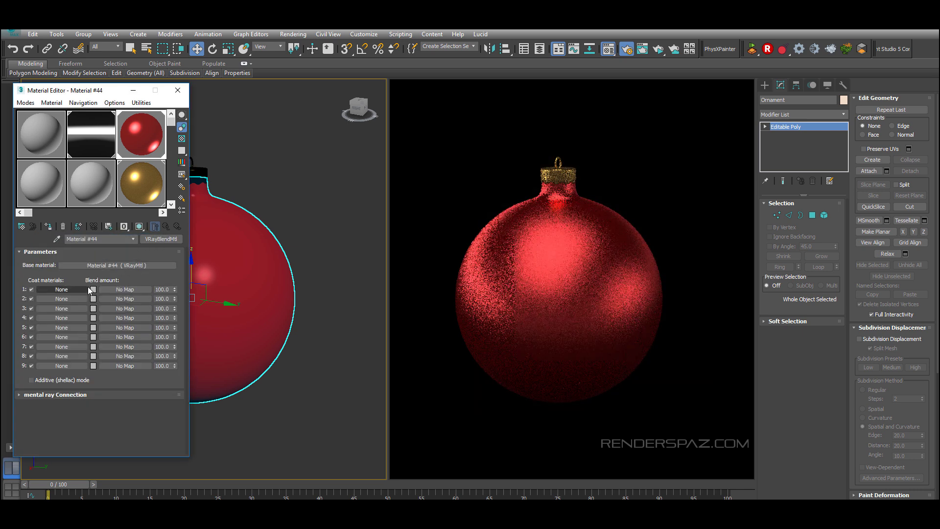
click(61, 290)
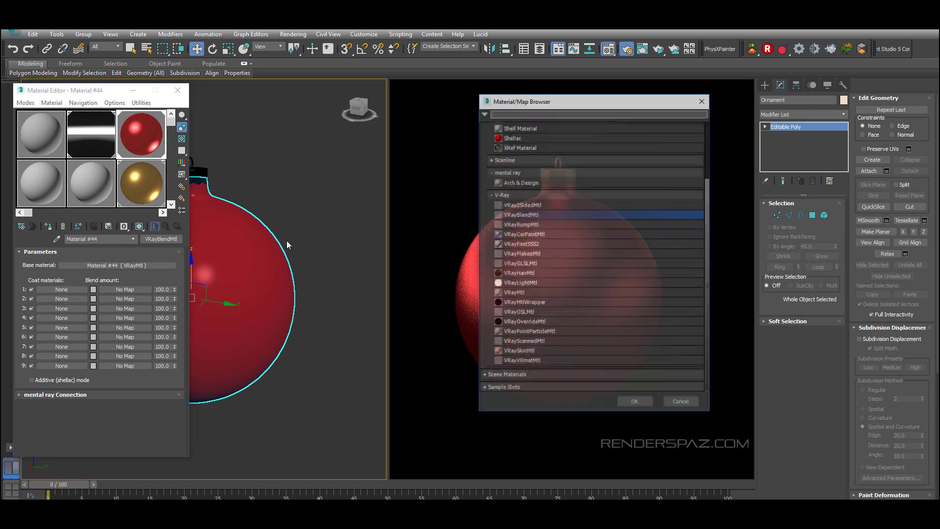
double_click(526, 276)
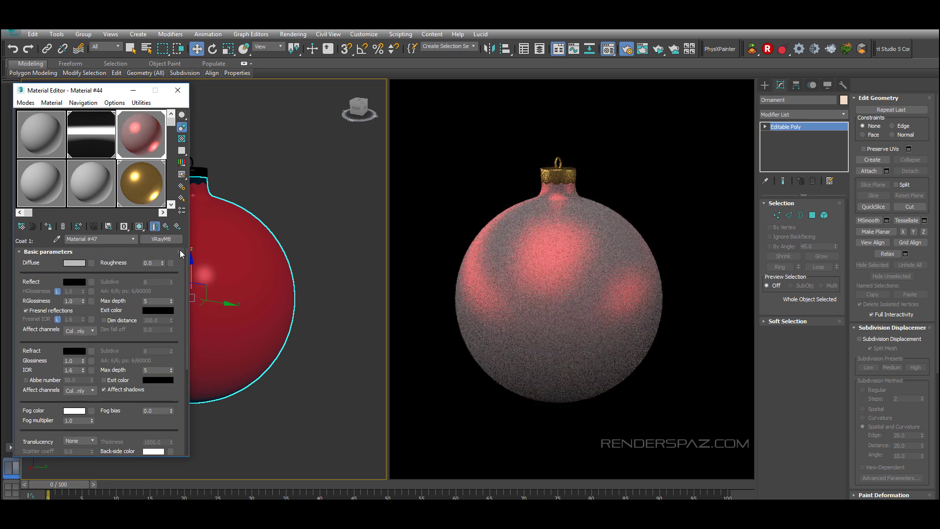
click(155, 226)
Step: Load the snowflake bitmap into the first coat's blend amount slot and preview the material enlarged
drag(221, 256, 125, 289)
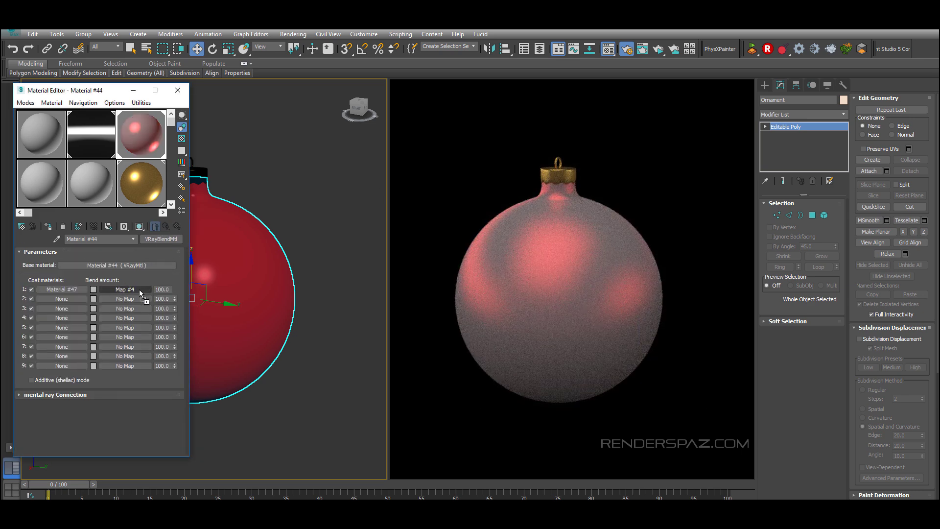
double_click(141, 135)
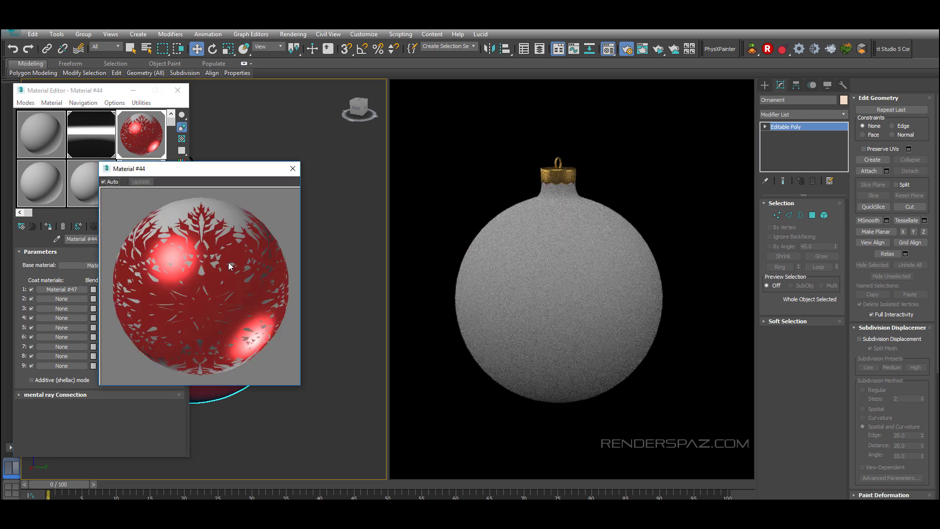
click(292, 168)
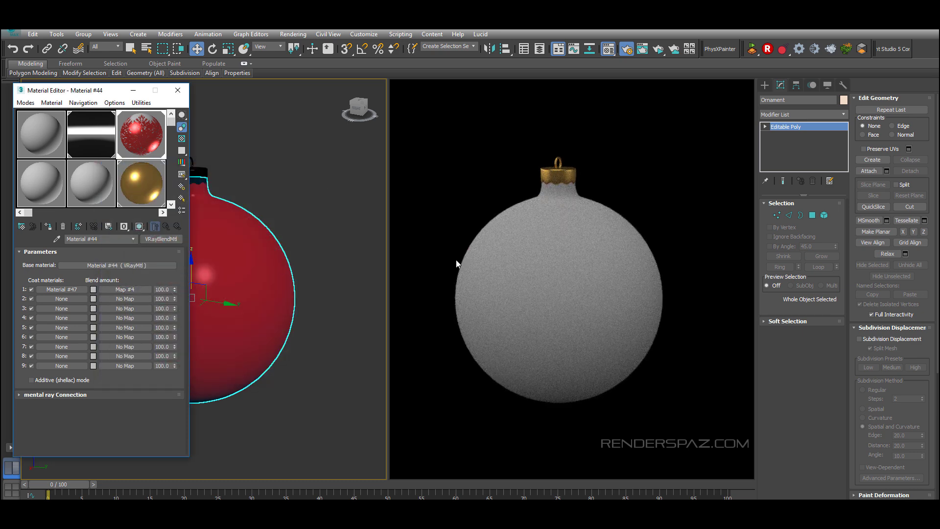
Step: Add a UVW Map modifier to the ornament and set its mapping to Spherical
click(557, 275)
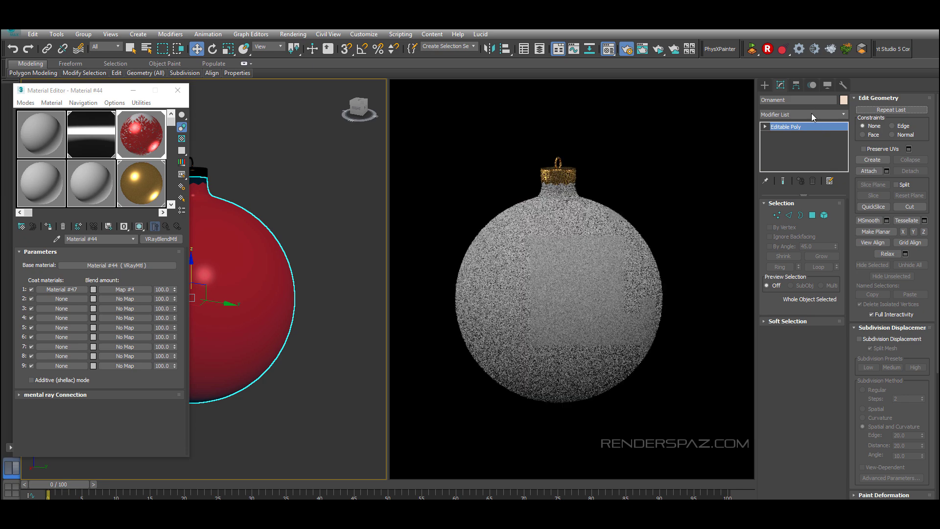
click(827, 114)
scroll(812, 421, down, 5)
click(810, 424)
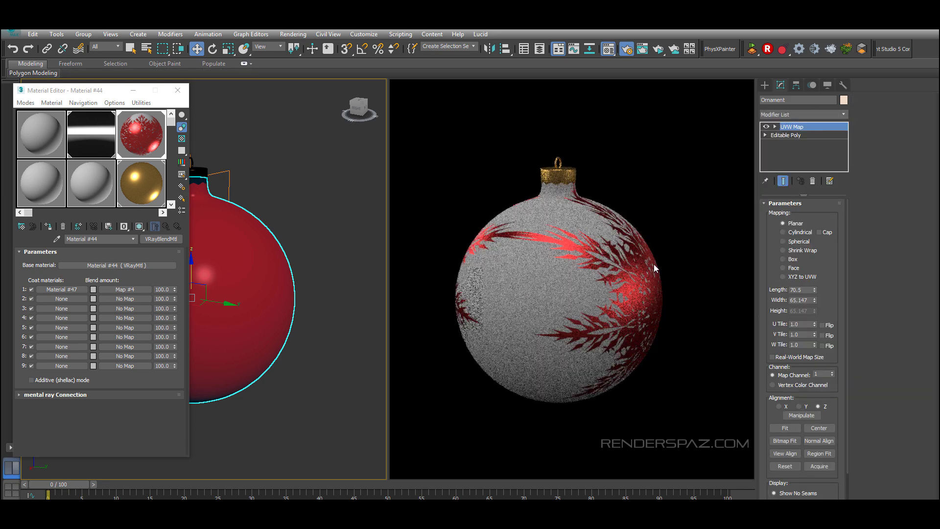
alt+middle_drag(288, 329, 323, 320)
click(775, 127)
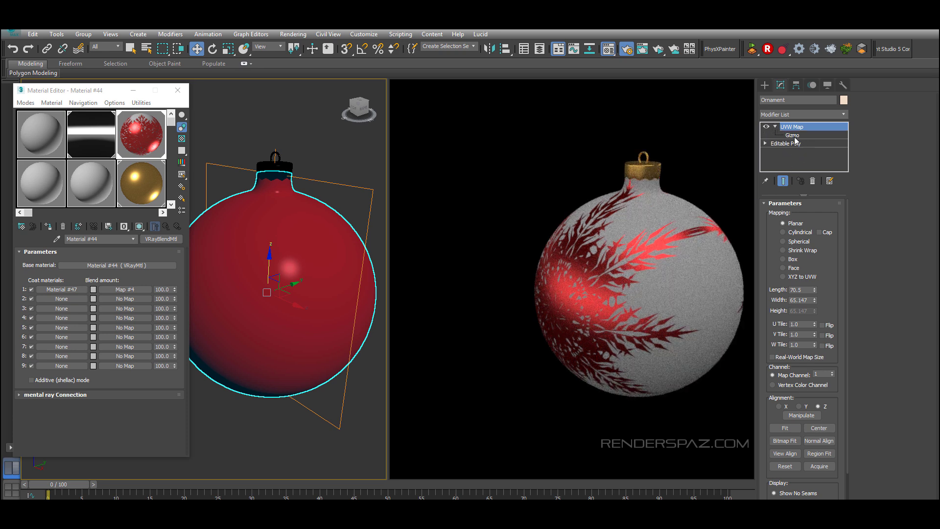
click(801, 244)
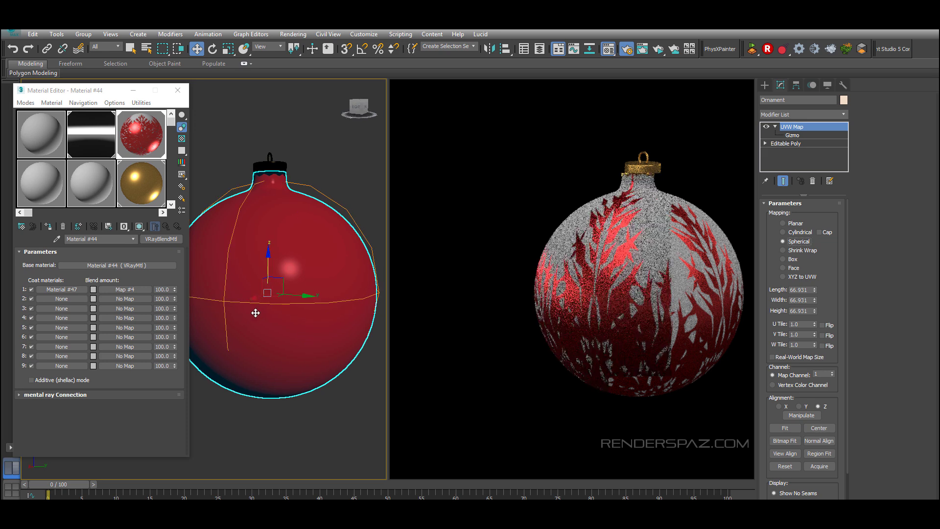
Step: Turn on Invert in the output settings of the snowflake blend bitmap
scroll(310, 323, down, 3)
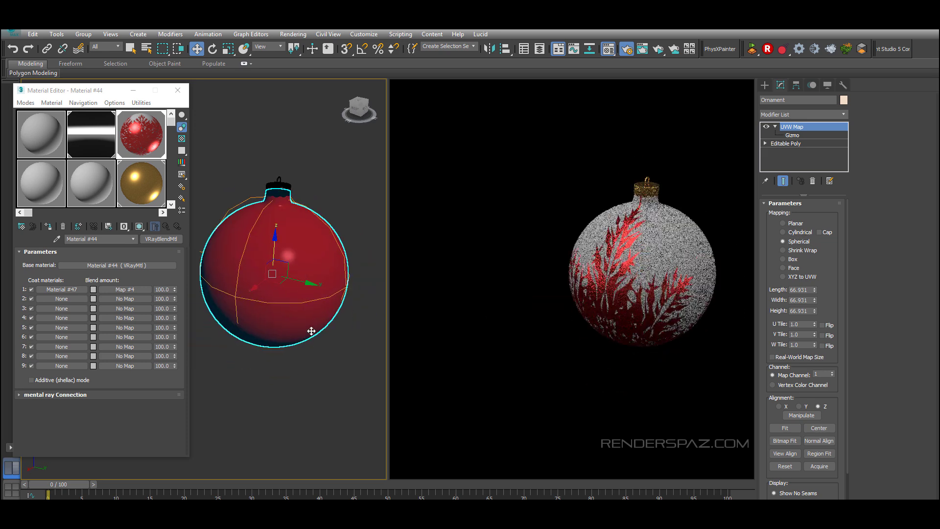
scroll(310, 332, up, 6)
scroll(313, 279, down, 3)
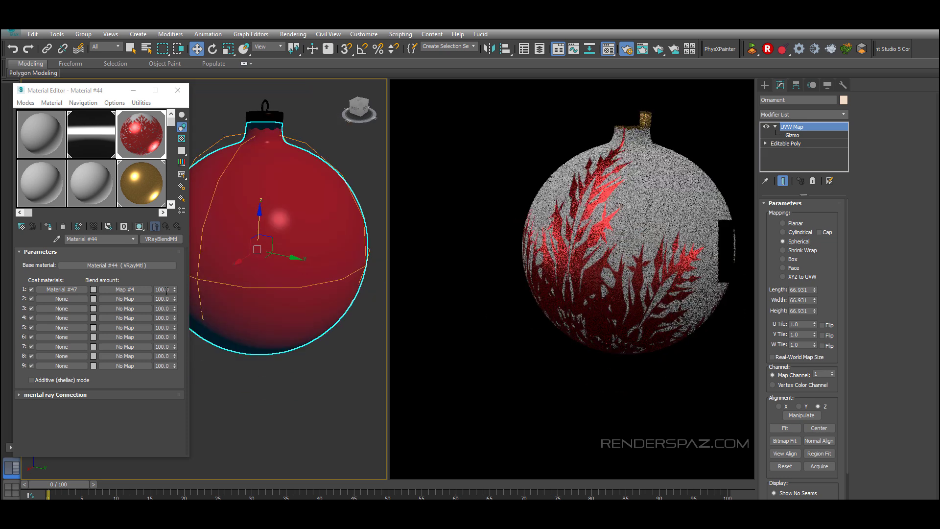
click(62, 289)
click(167, 226)
click(127, 291)
scroll(23, 306, down, 1)
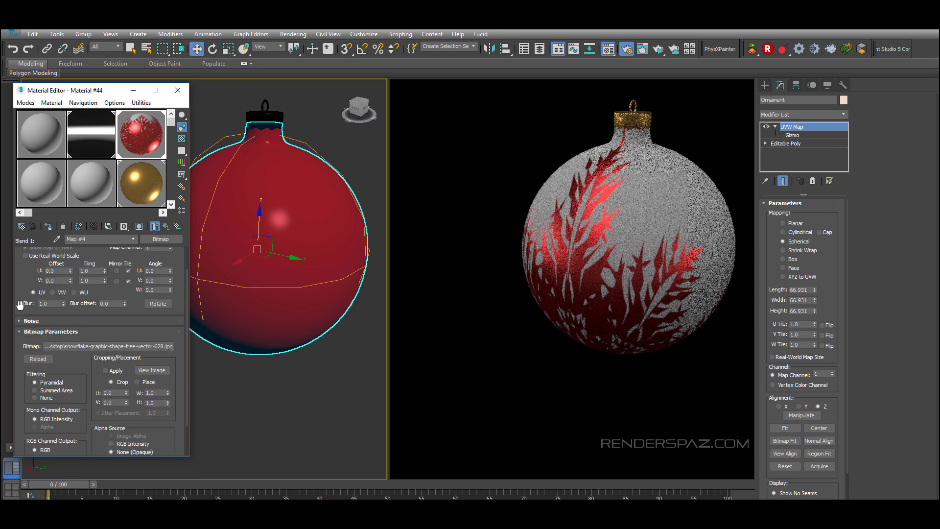
click(152, 370)
click(570, 96)
scroll(62, 337, down, 5)
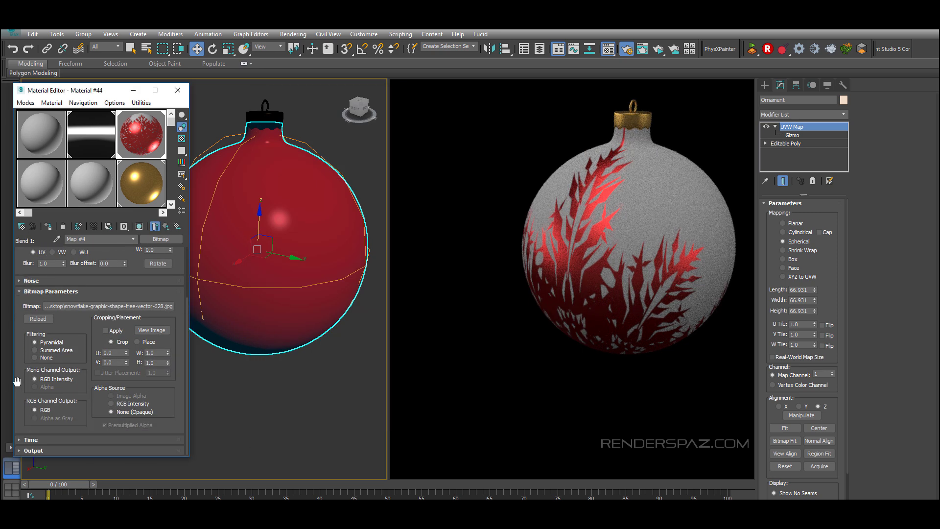
click(29, 255)
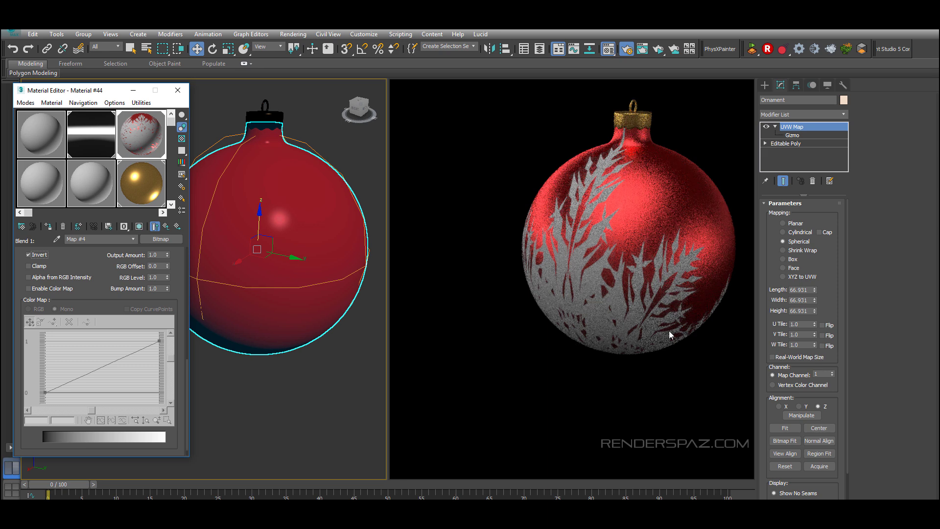
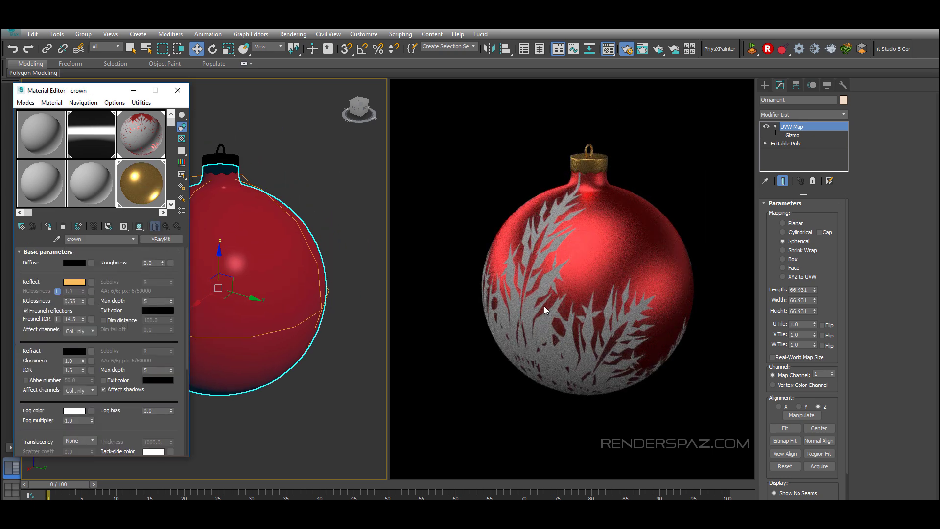
Step: Paste a copy of the crown material into the blend material's first coat material slot
click(166, 226)
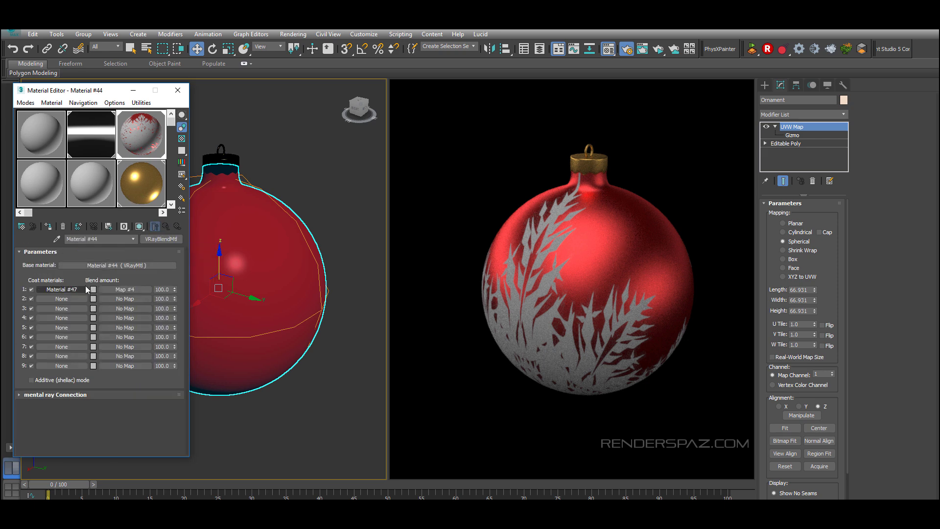
right_click(82, 286)
right_click(76, 289)
right_click(61, 290)
click(94, 257)
right_click(69, 287)
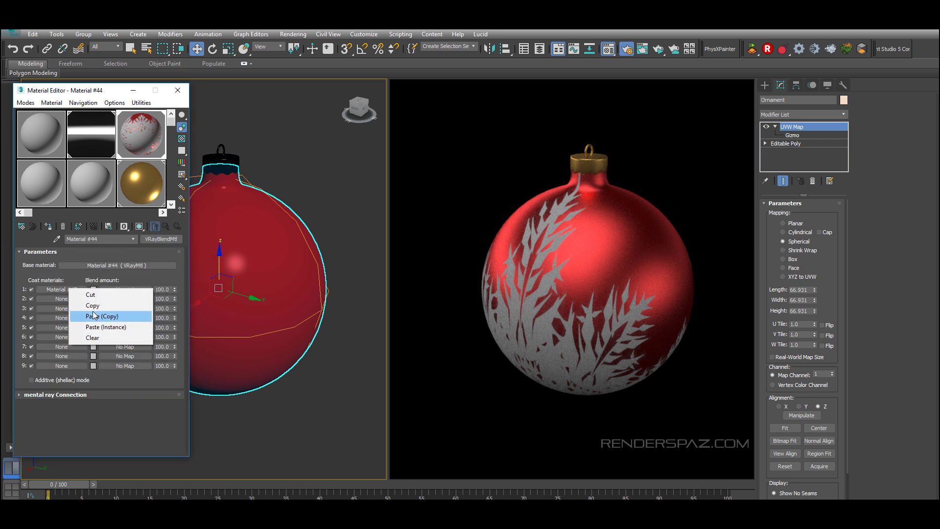
click(95, 316)
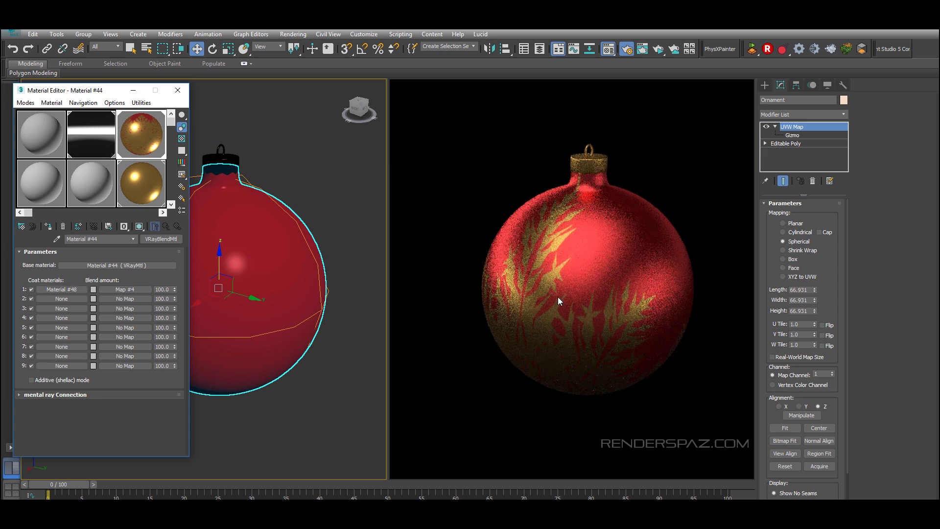
Step: Set the coat material's reflection color to a lighter gold of RGB 238, 175, 107 and close the Material Editor
click(62, 288)
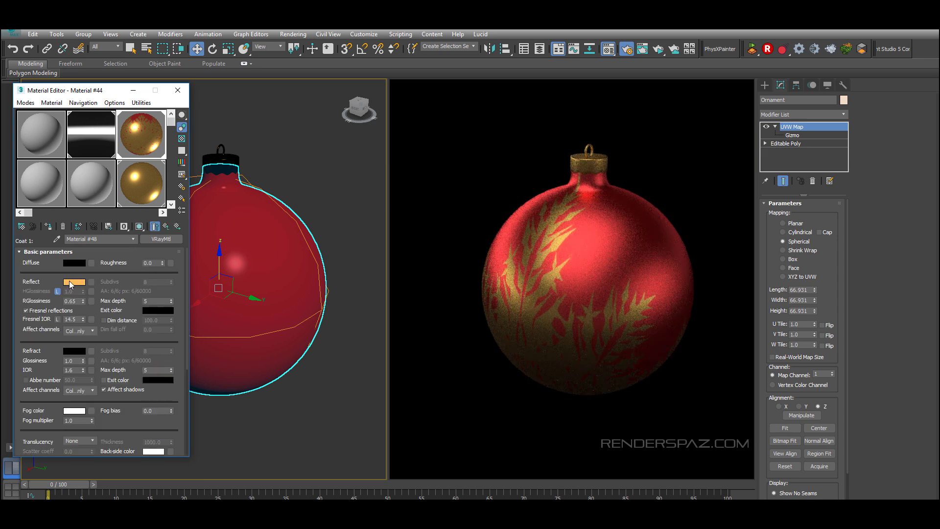
click(74, 281)
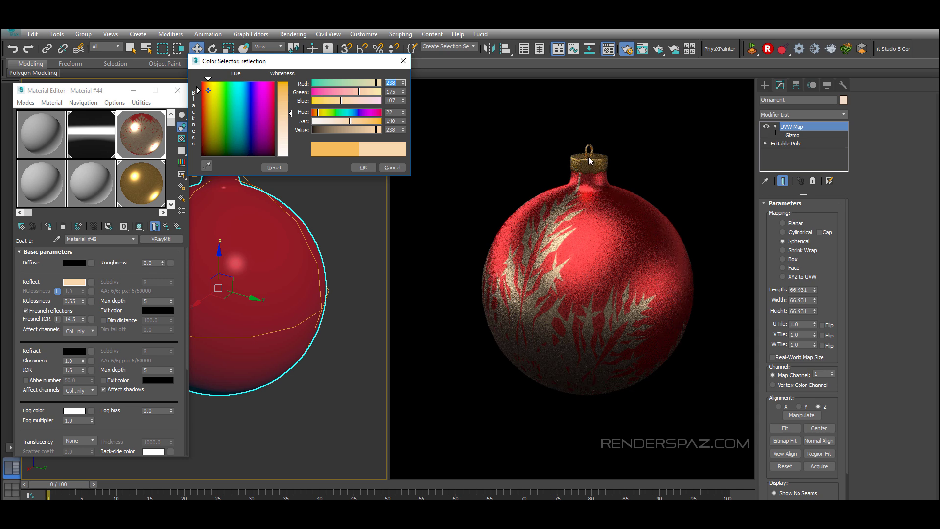
click(364, 167)
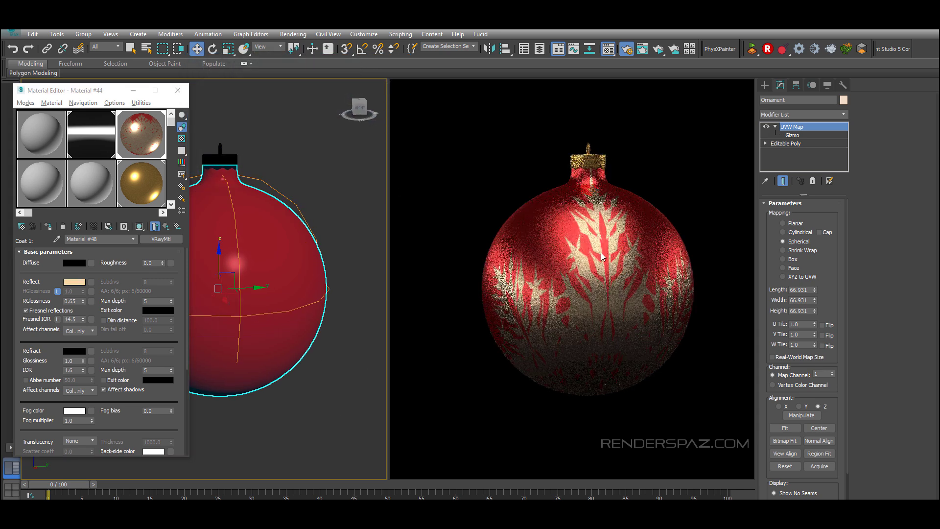
click(177, 90)
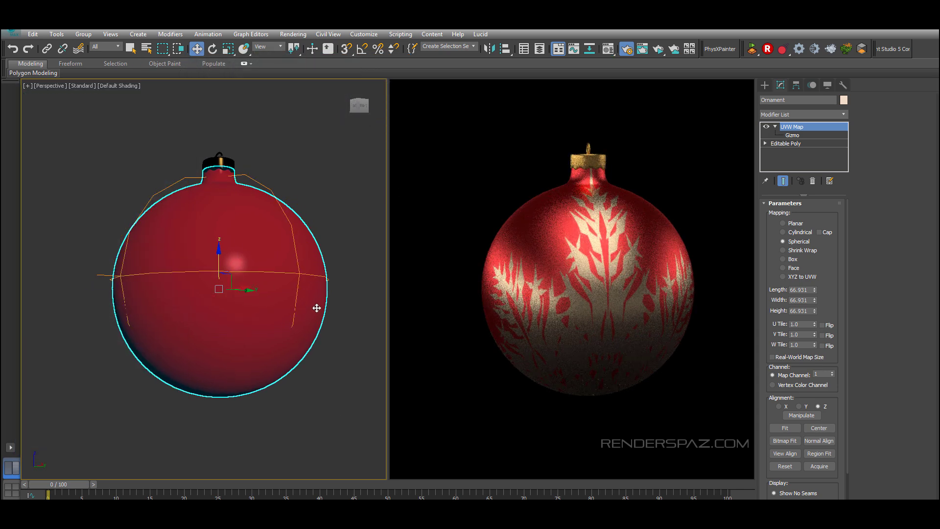
Step: Add a Noise map to the coat material's bump slot and set the noise size to 1
key(z)
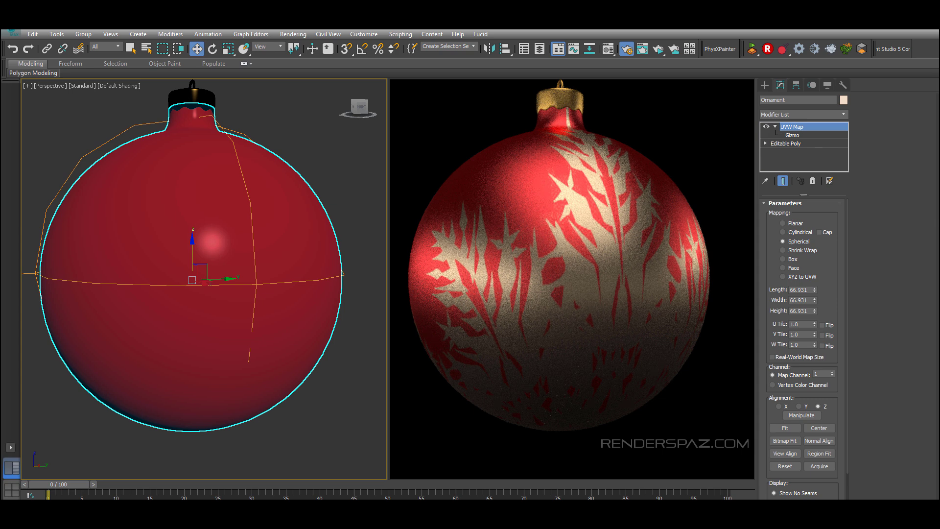
drag(939, 101, 807, 101)
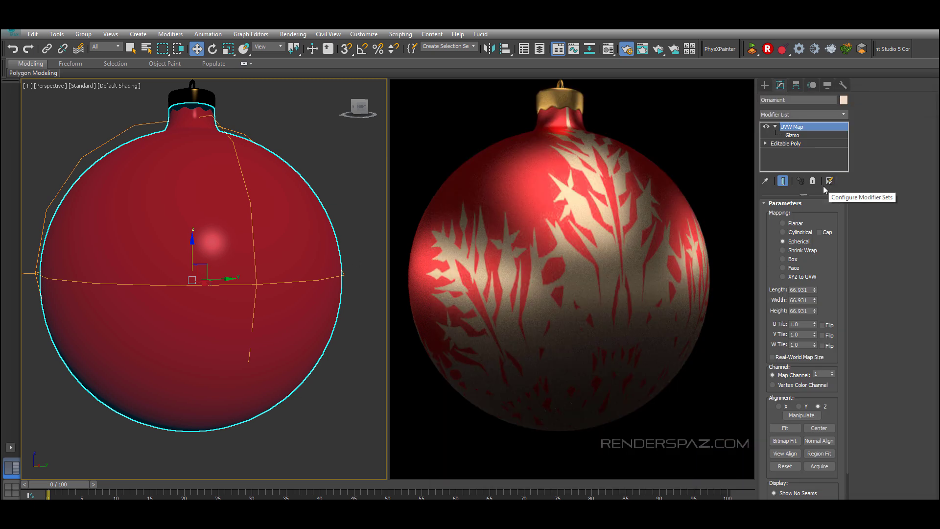
scroll(212, 274, down, 4)
alt+middle_drag(212, 275, 237, 310)
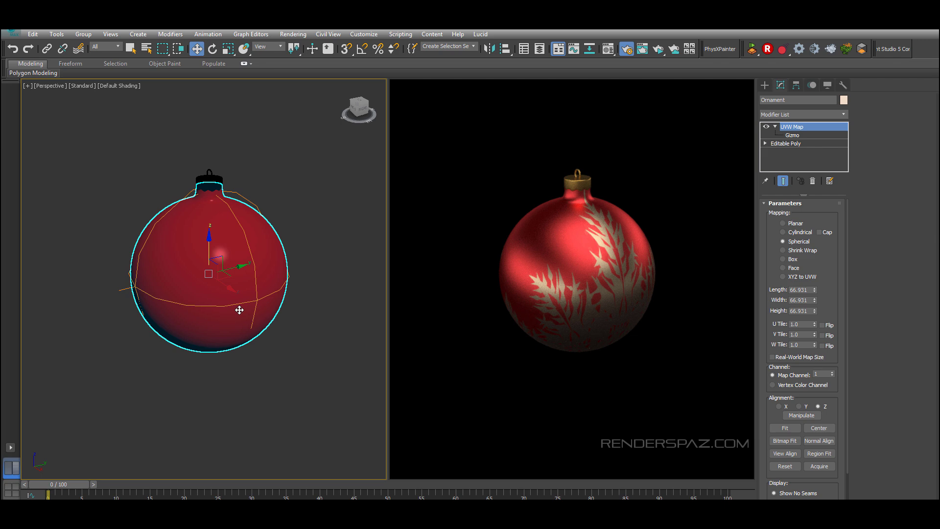
alt+middle_drag(256, 244, 225, 237)
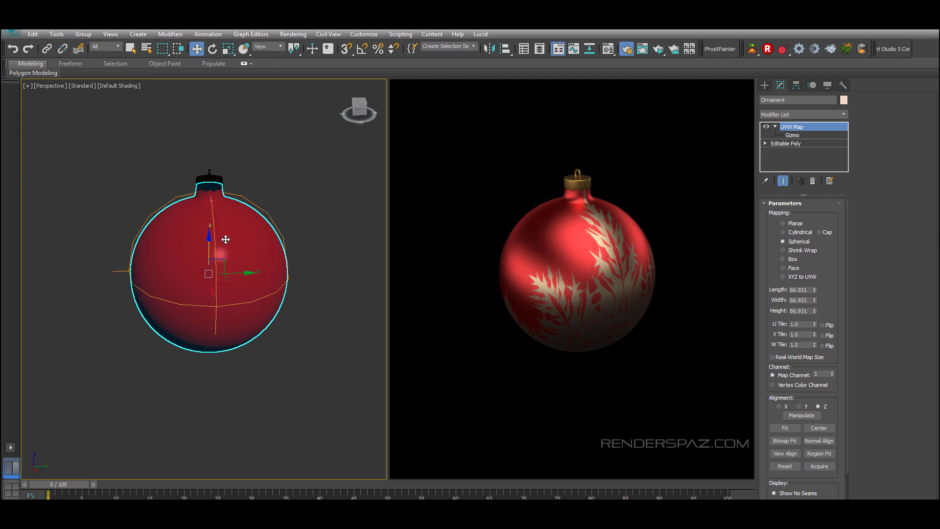
key(m)
scroll(263, 341, up, 4)
middle_drag(266, 275, 361, 308)
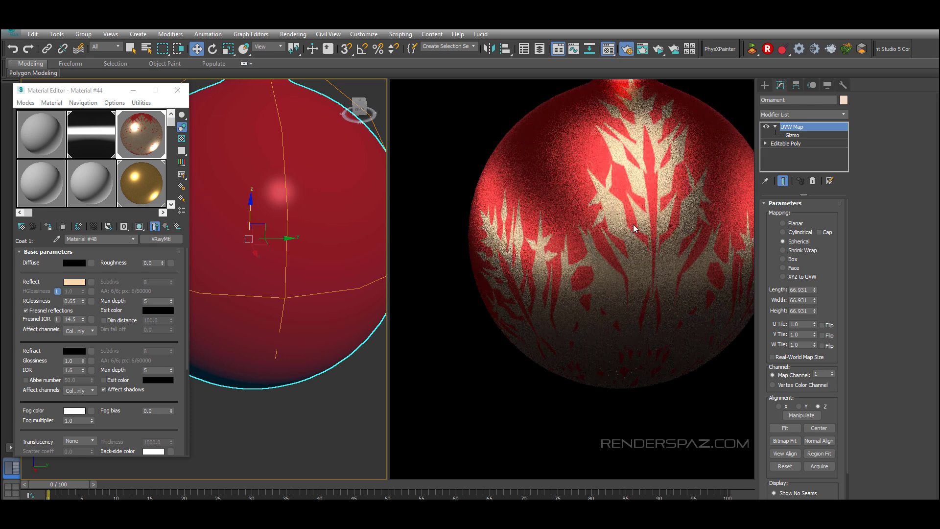
scroll(17, 301, down, 5)
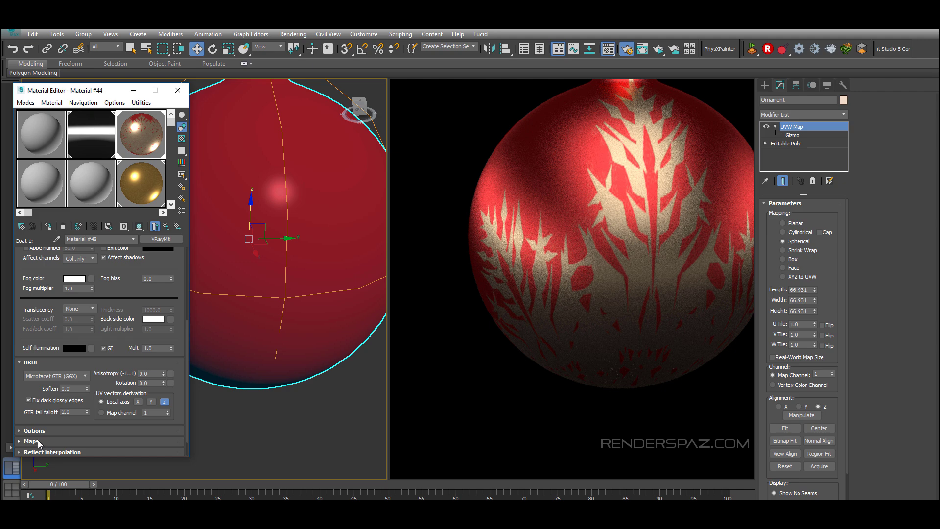
click(31, 441)
click(142, 408)
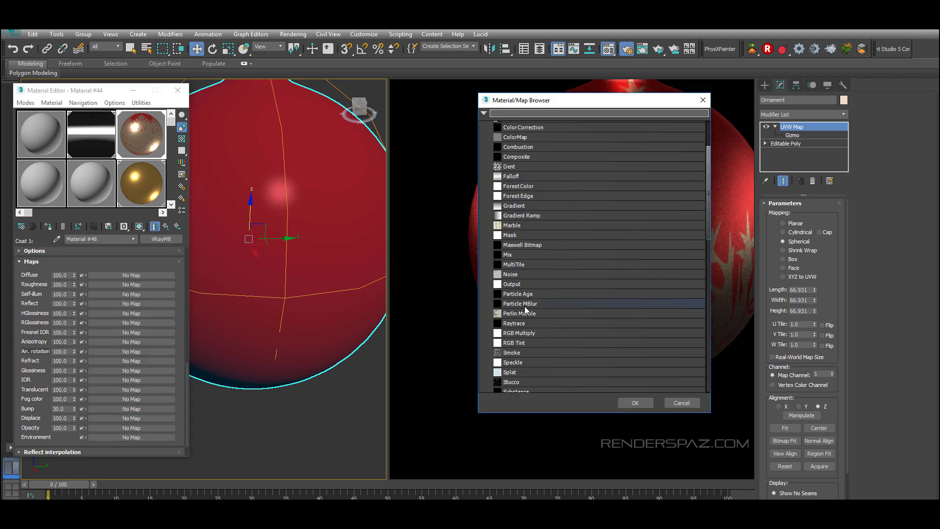
double_click(514, 275)
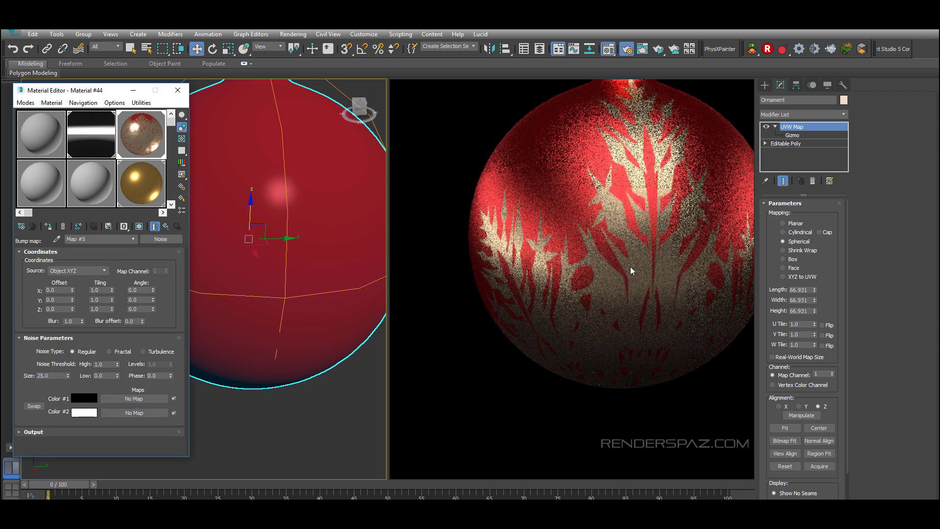
middle_drag(197, 220, 161, 259)
drag(52, 376, 2, 378)
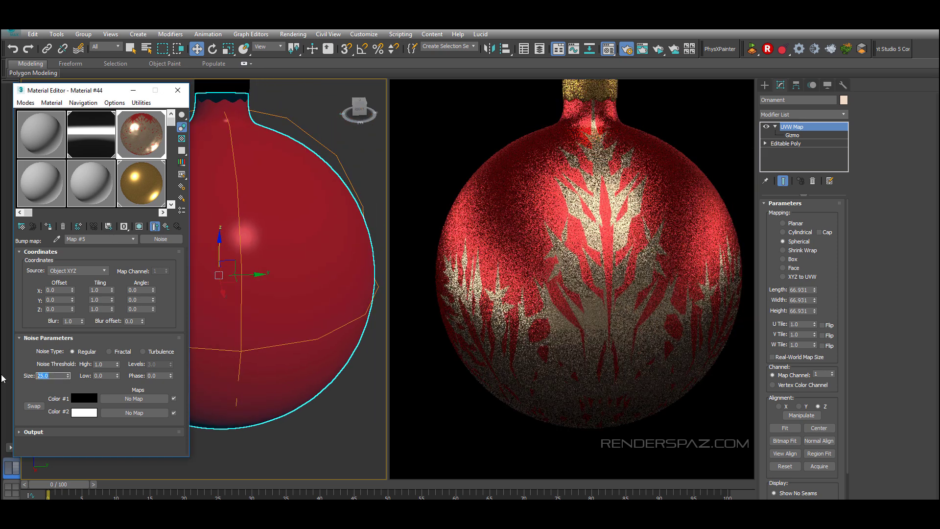
text(10)
key(Return)
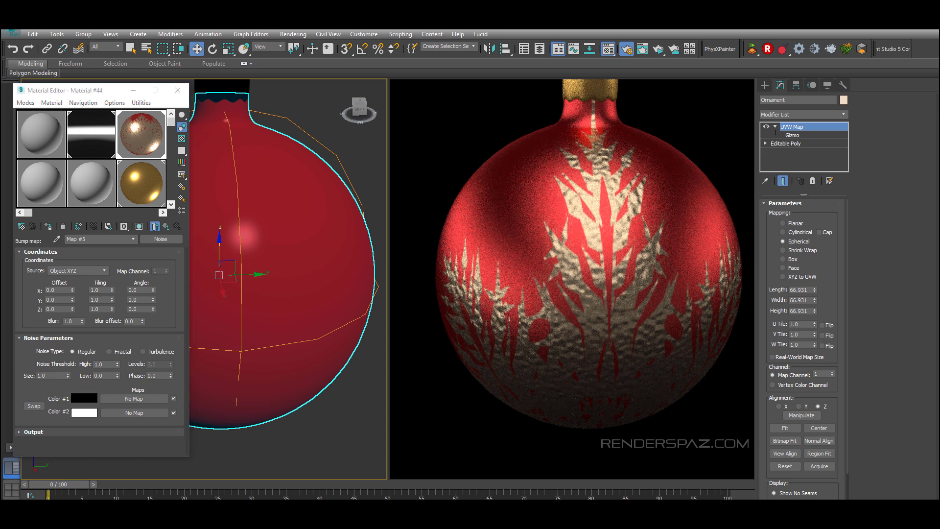
Step: Compare against the reference ornament photo and switch the noise type to Turbulence
drag(939, 61, 749, 94)
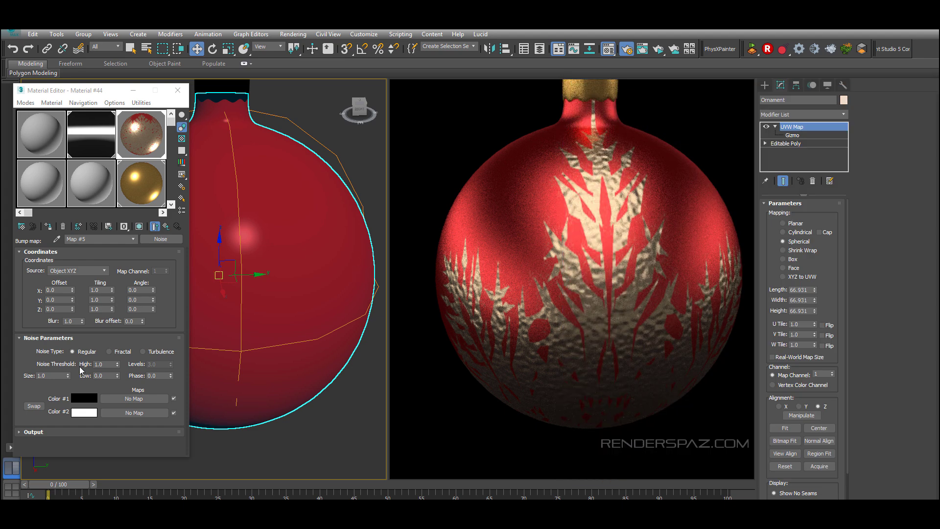
click(109, 352)
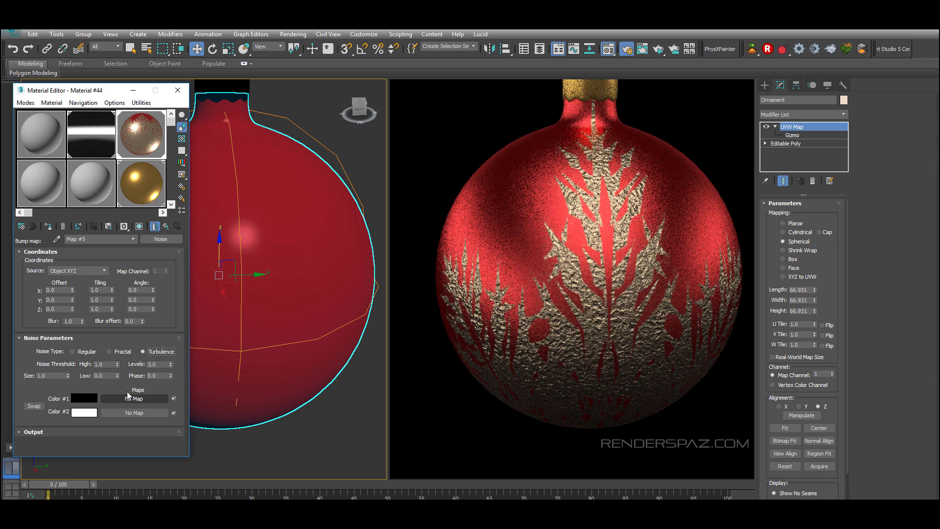
Step: Open the snowflake blend bitmap's coordinates and nudge its U tiling up to 1.1
drag(939, 72, 939, 109)
click(166, 226)
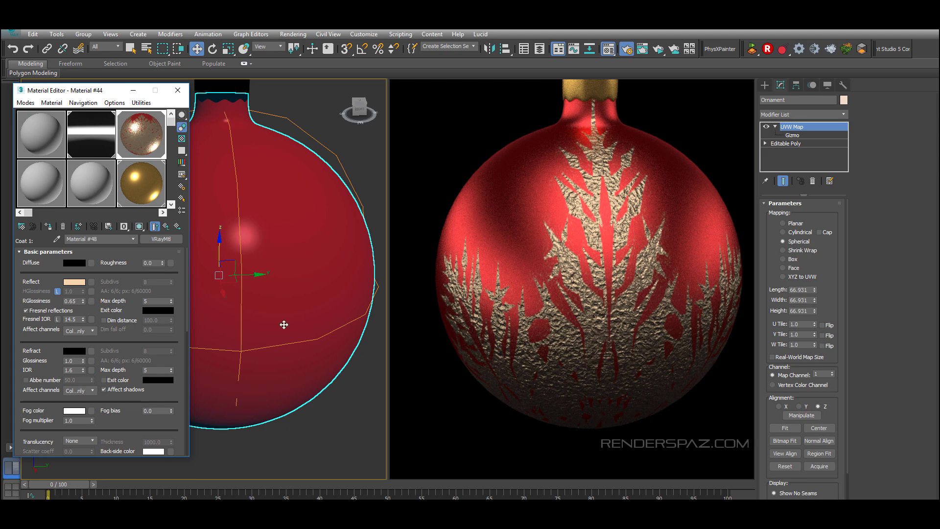
click(167, 228)
click(124, 290)
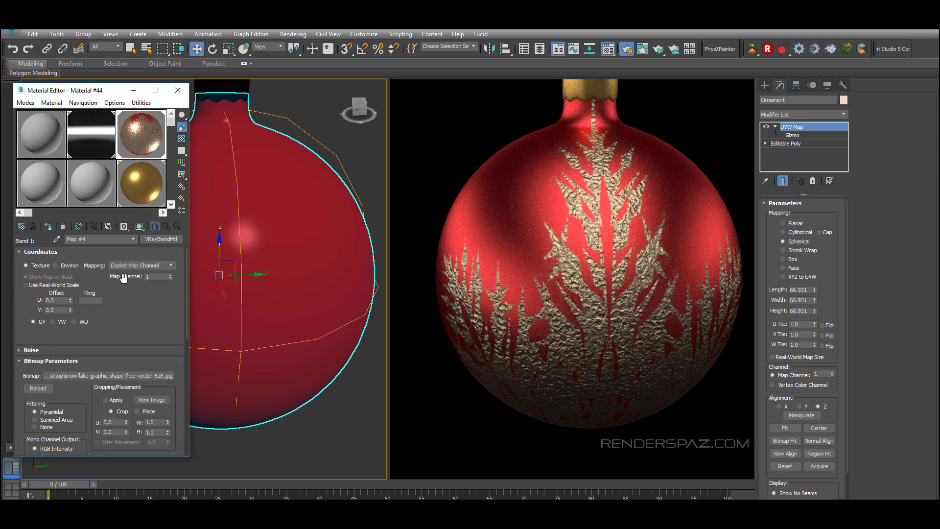
click(105, 302)
scroll(286, 338, down, 5)
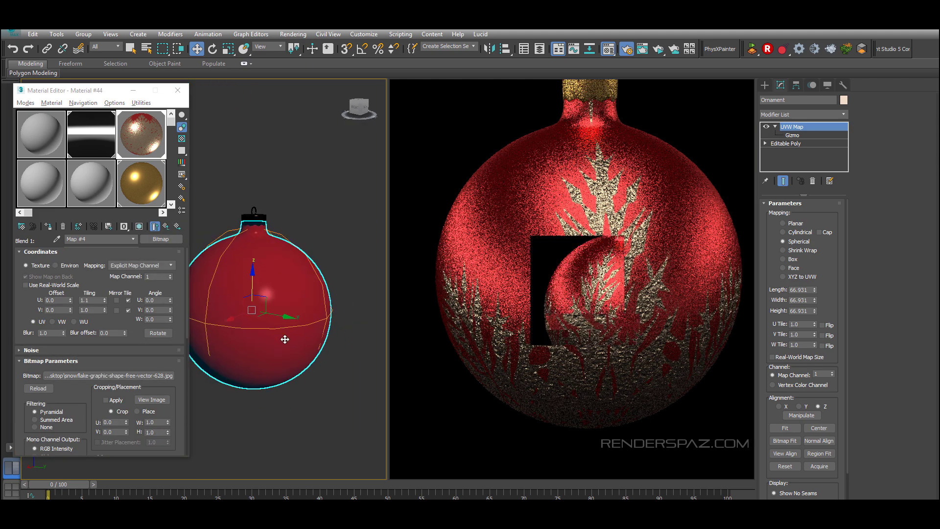
Step: Select the UVW Map gizmo and rotate it on the ornament
alt+middle_drag(285, 338, 319, 342)
click(790, 136)
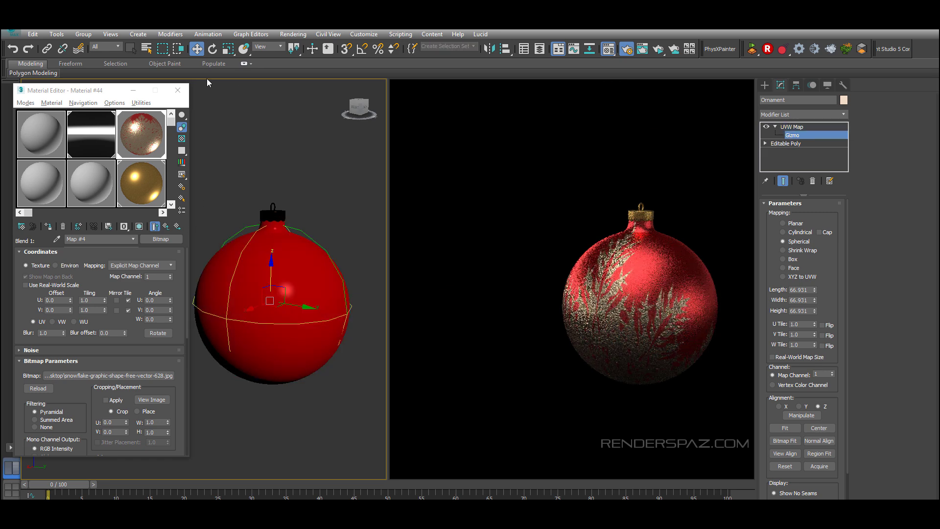
key(e)
drag(256, 321, 252, 365)
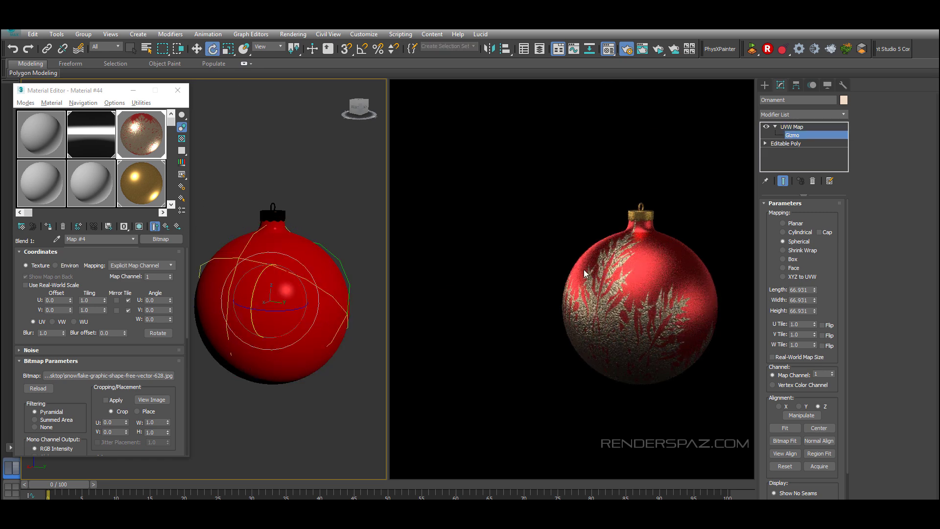
Step: Raise the snowflake bitmap's tiling to about 5.1 U and 2.7 V and show the map in the viewport
scroll(307, 309, up, 3)
mouse_move(104, 300)
mouse_down()
mouse_move(106, 309)
mouse_move(106, 290)
mouse_move(105, 307)
mouse_up()
click(140, 227)
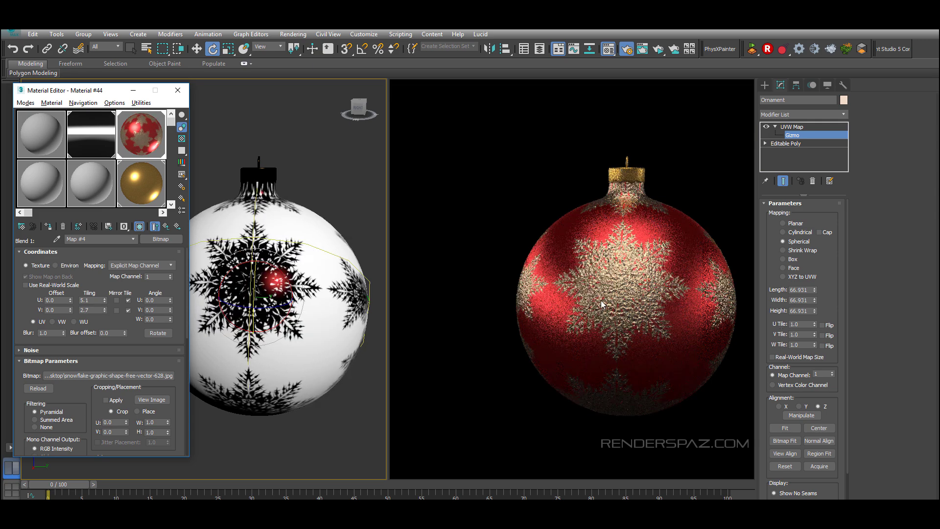
Step: Rotate the UVW Map gizmo further and set the snowflake bitmap's tiling to 4.0 U and 2.0 V
alt+middle_drag(310, 250, 287, 278)
scroll(320, 271, down, 3)
scroll(288, 278, up, 3)
drag(105, 300, 104, 311)
drag(271, 317, 306, 376)
alt+middle_drag(307, 376, 332, 353)
scroll(332, 353, down, 3)
drag(277, 254, 286, 272)
alt+middle_drag(286, 272, 225, 284)
drag(105, 300, 105, 300)
click(106, 303)
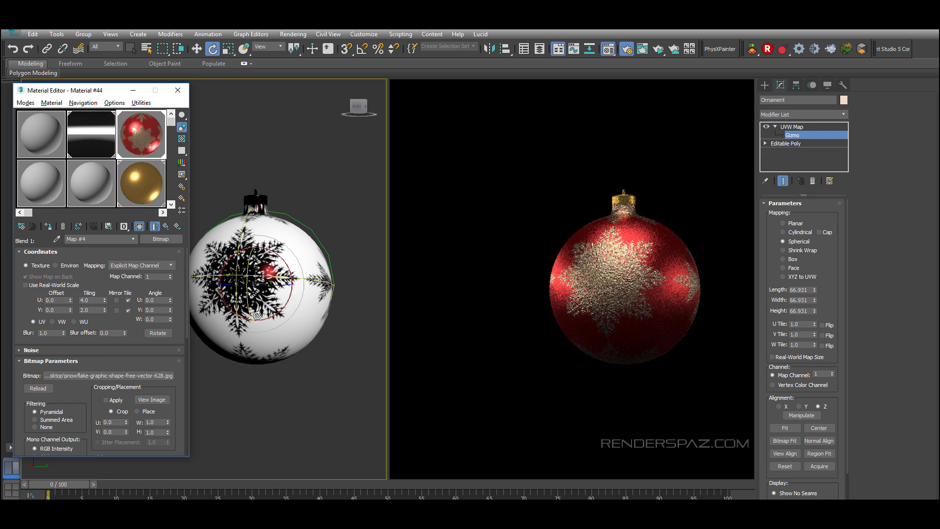
alt+middle_drag(361, 338, 253, 344)
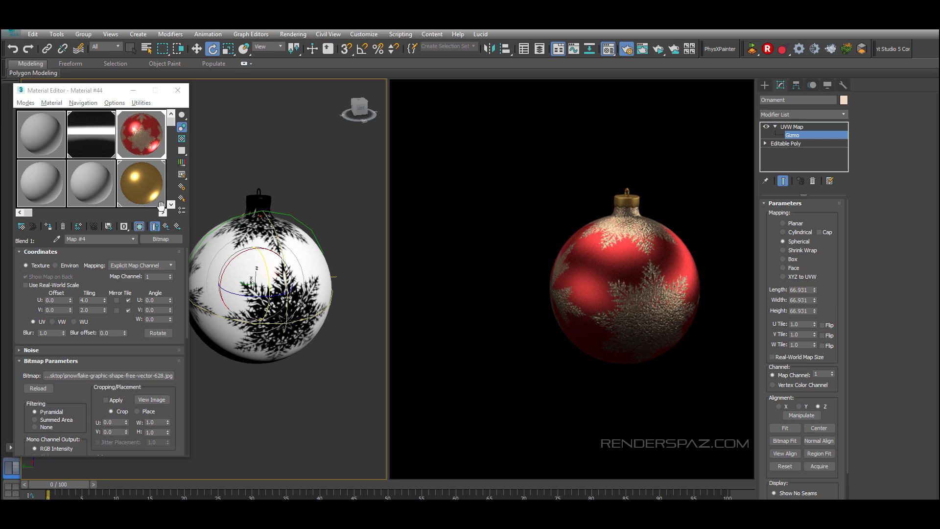
Step: Select the crown material and set its reflection color to RGB 232, 146, 54
scroll(289, 229, up, 8)
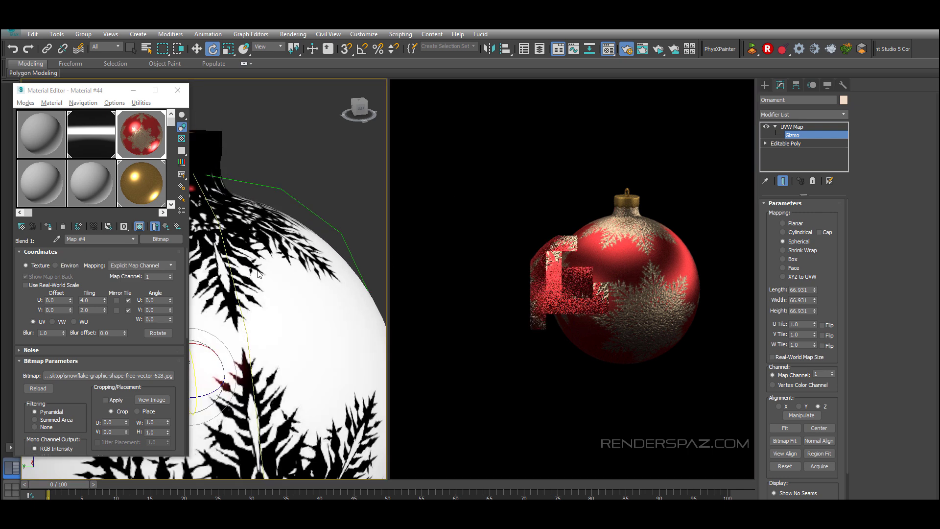
click(166, 226)
middle_click(301, 275)
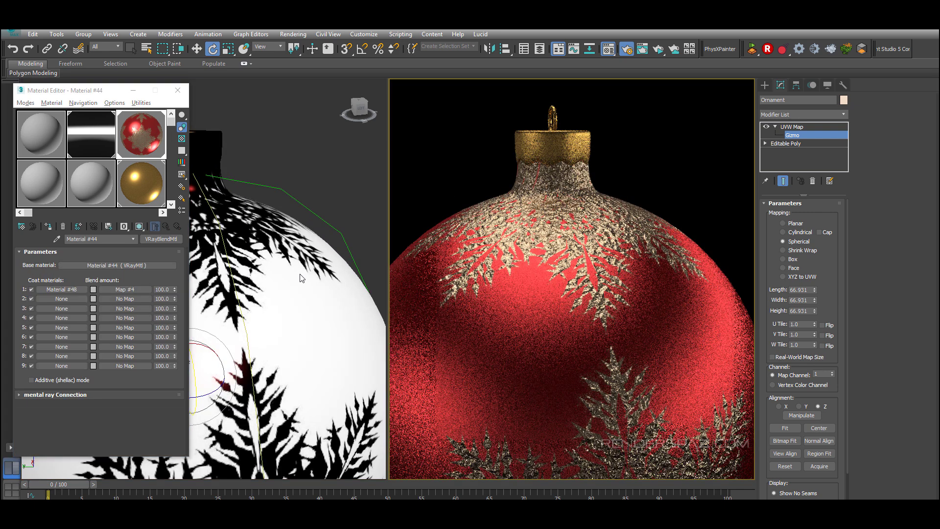
scroll(254, 260, down, 3)
middle_drag(254, 259, 292, 222)
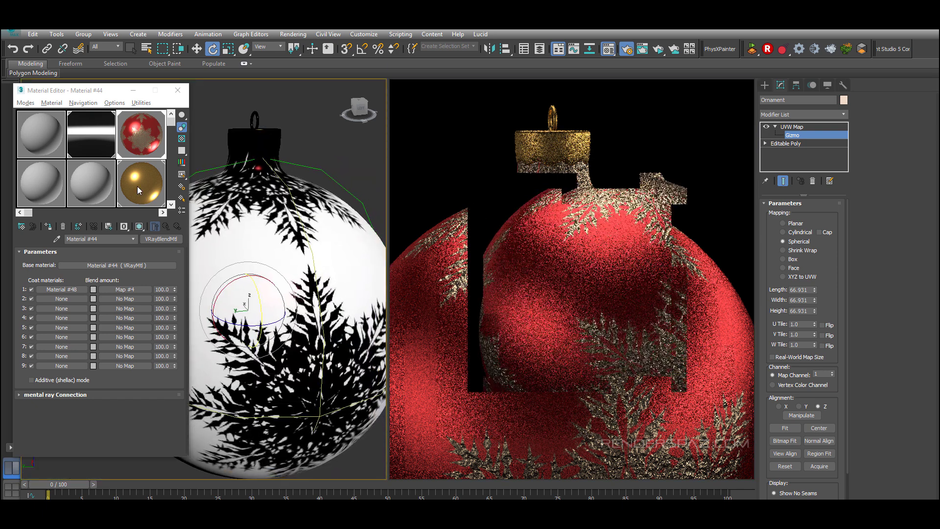
click(137, 186)
click(93, 188)
click(57, 239)
click(254, 143)
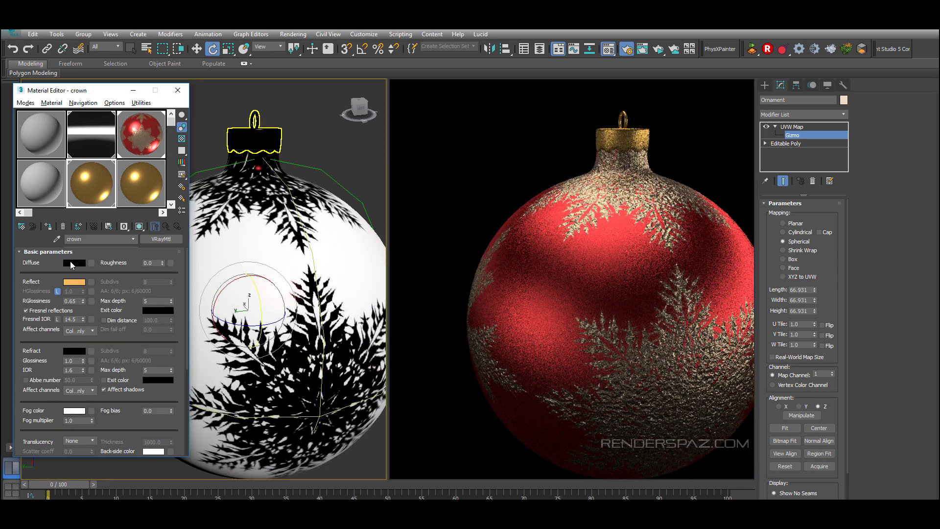
click(74, 281)
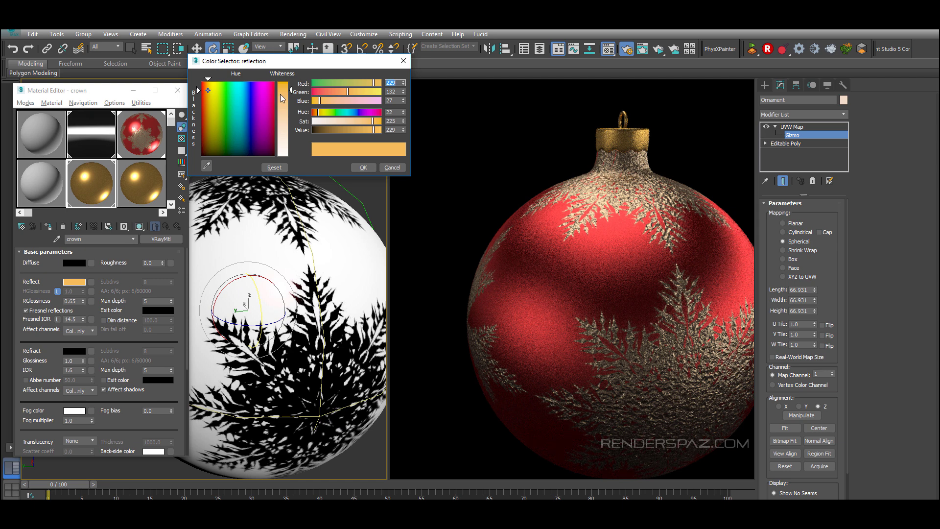
drag(289, 98, 290, 97)
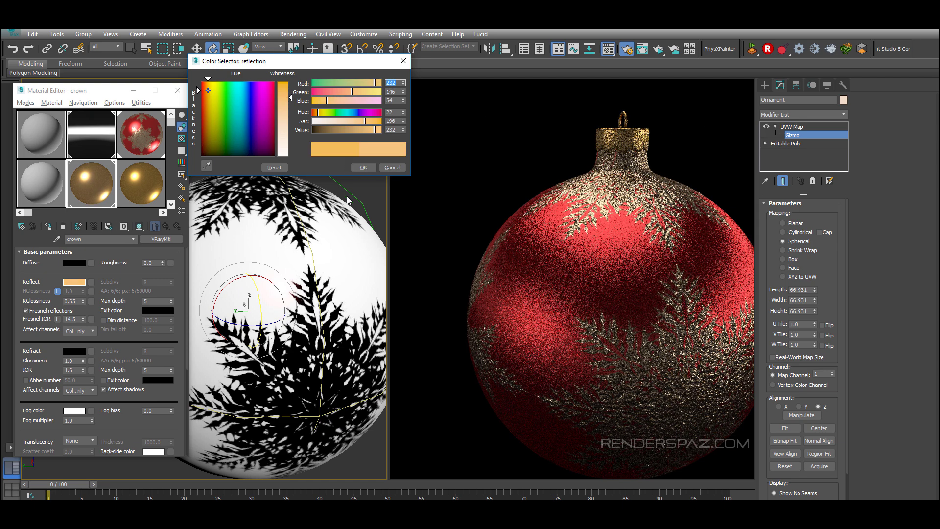
click(362, 168)
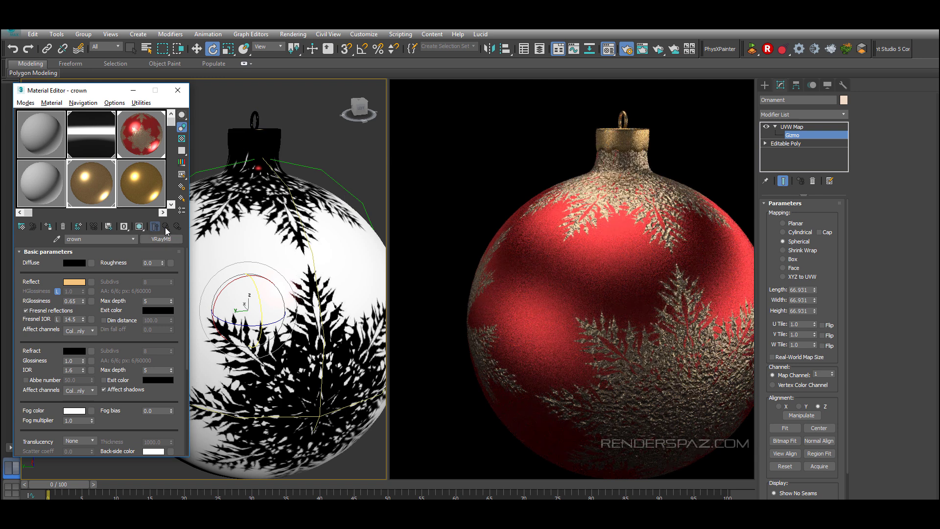
scroll(21, 384, down, 5)
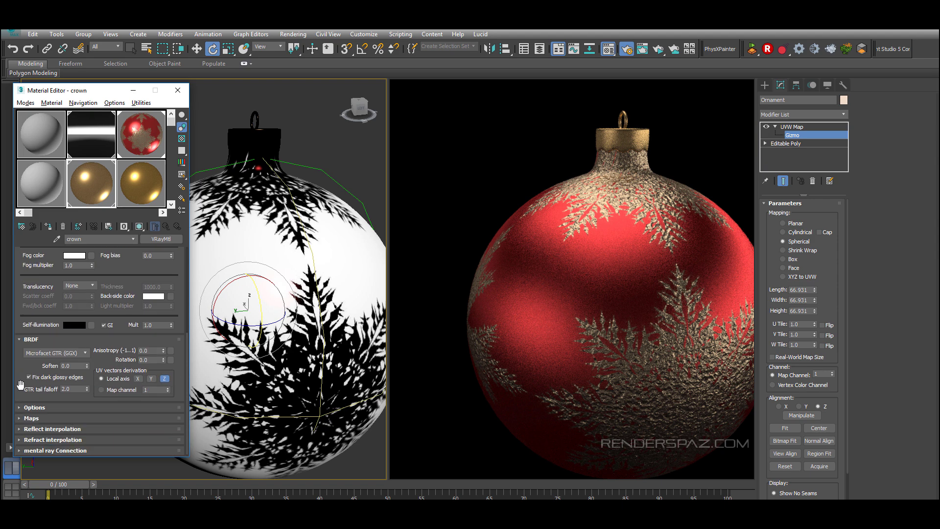
Step: Open the ornament coat material's bump Noise map, show it in the viewport, and open its enlarged sample preview
scroll(17, 313, up, 4)
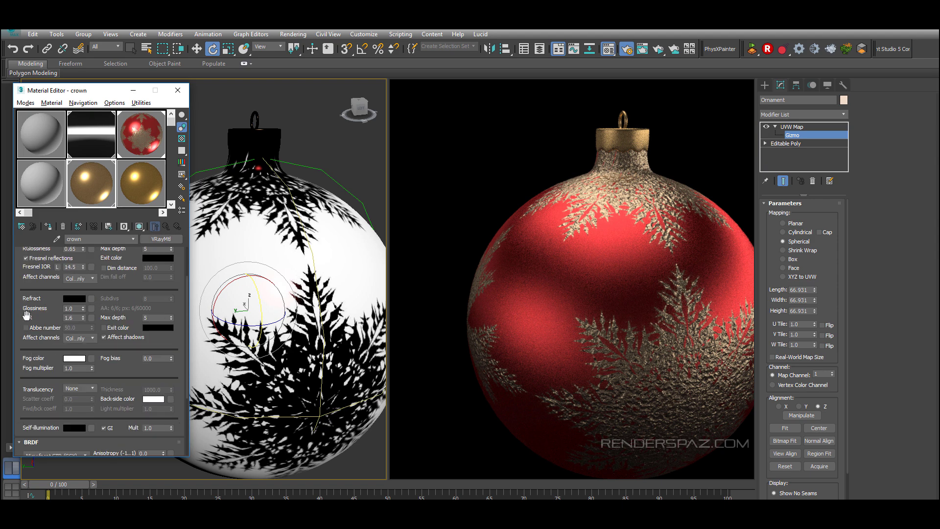
click(140, 138)
click(125, 290)
scroll(66, 351, down, 8)
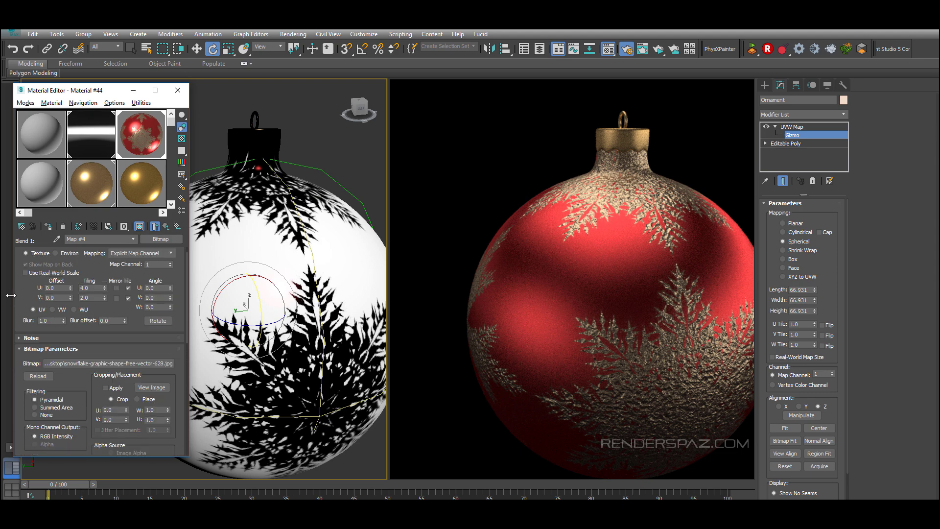
click(155, 226)
click(71, 290)
scroll(76, 372, down, 10)
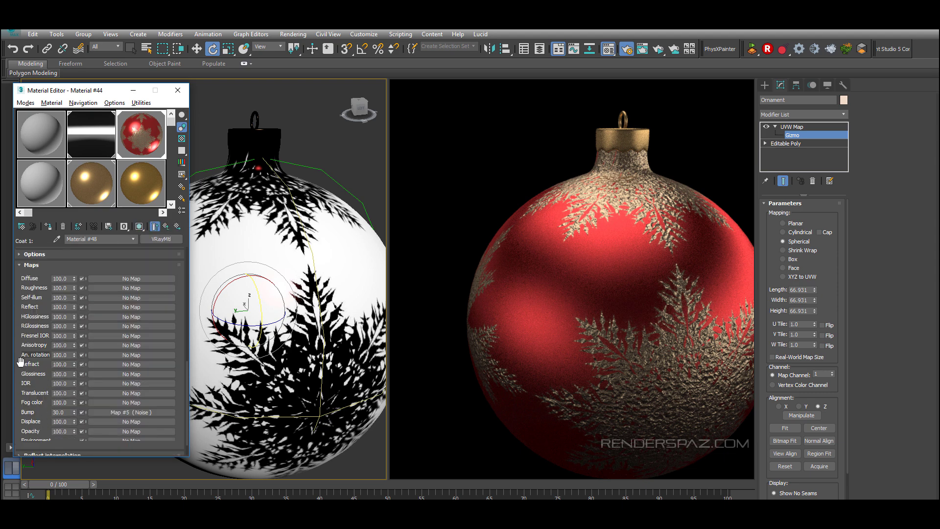
click(116, 398)
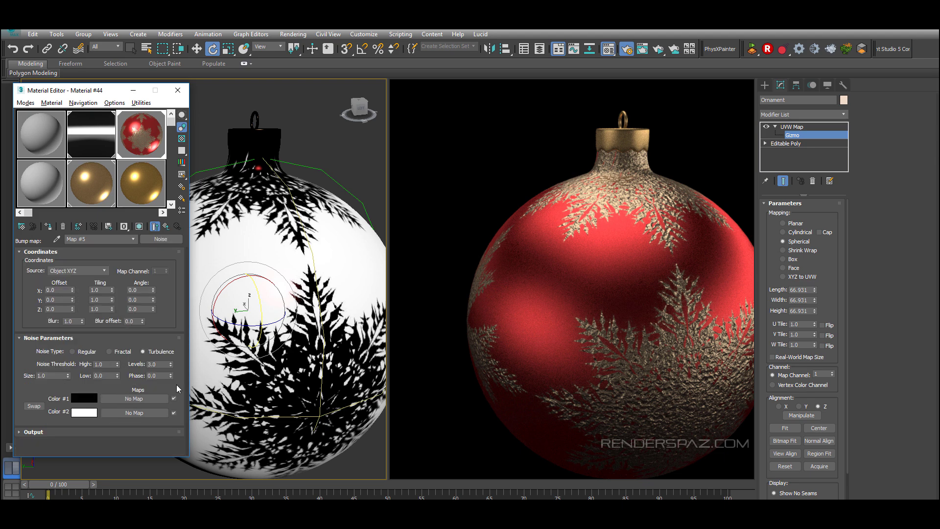
click(149, 226)
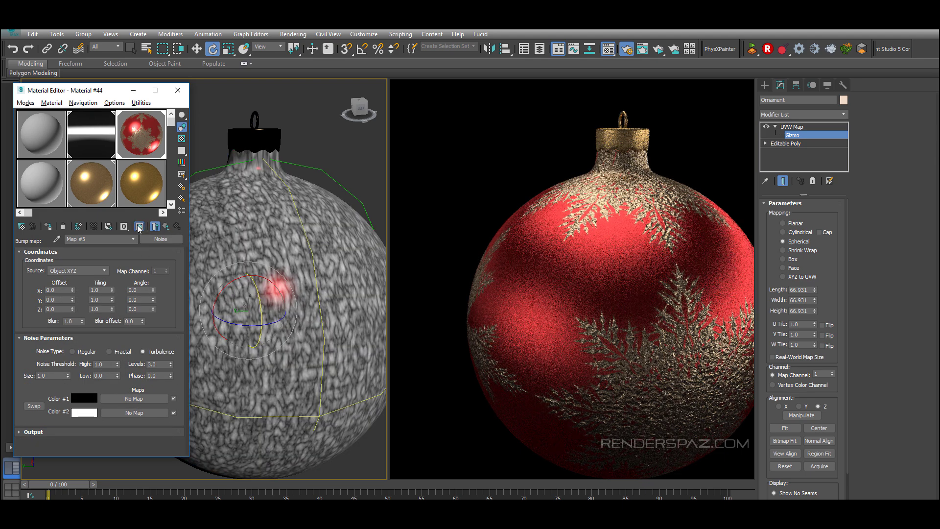
click(139, 226)
click(154, 226)
double_click(141, 140)
drag(228, 169, 306, 139)
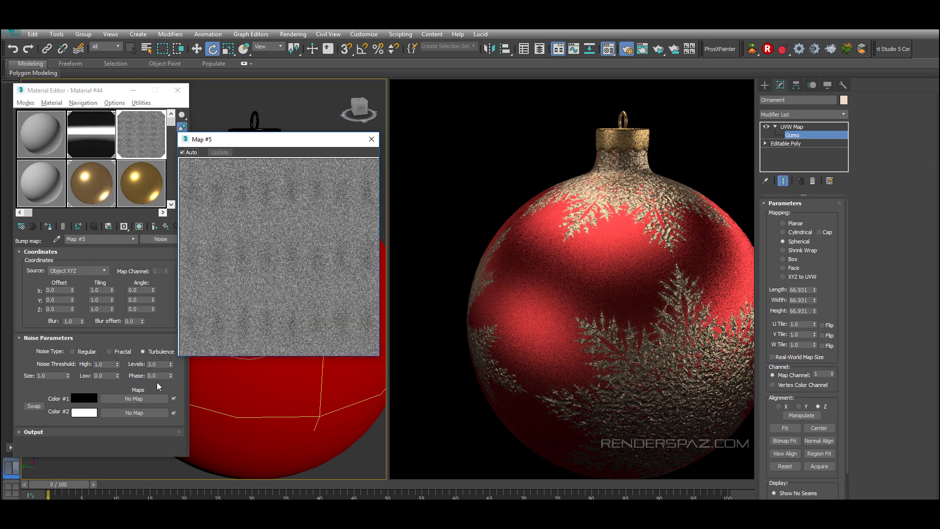
Step: Set the bump noise's thresholds to high 0.45 and low 0.39, and swap its two colors
click(118, 364)
drag(117, 377, 117, 343)
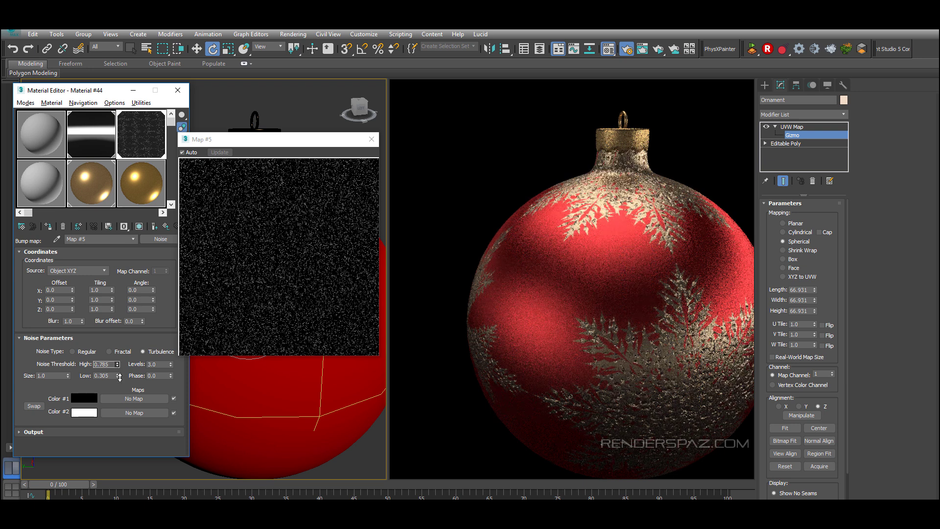
drag(120, 383, 124, 361)
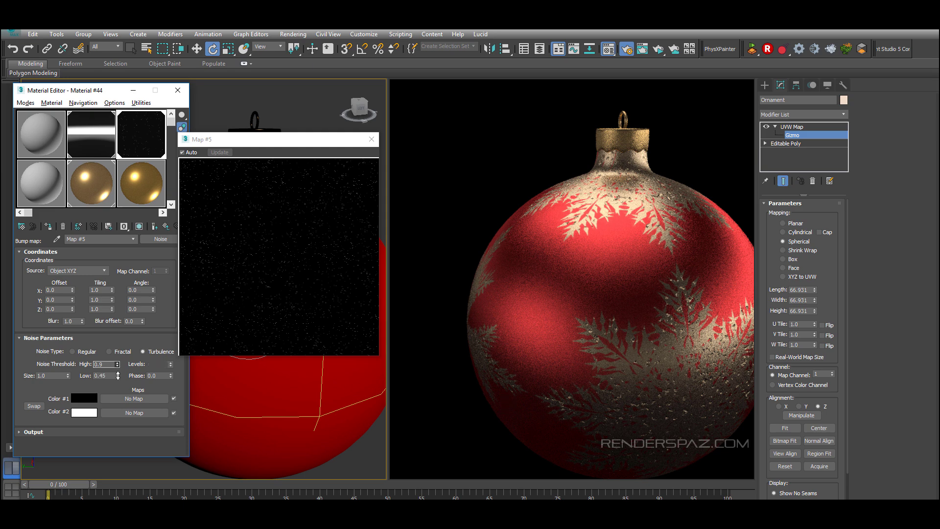
drag(118, 382, 119, 381)
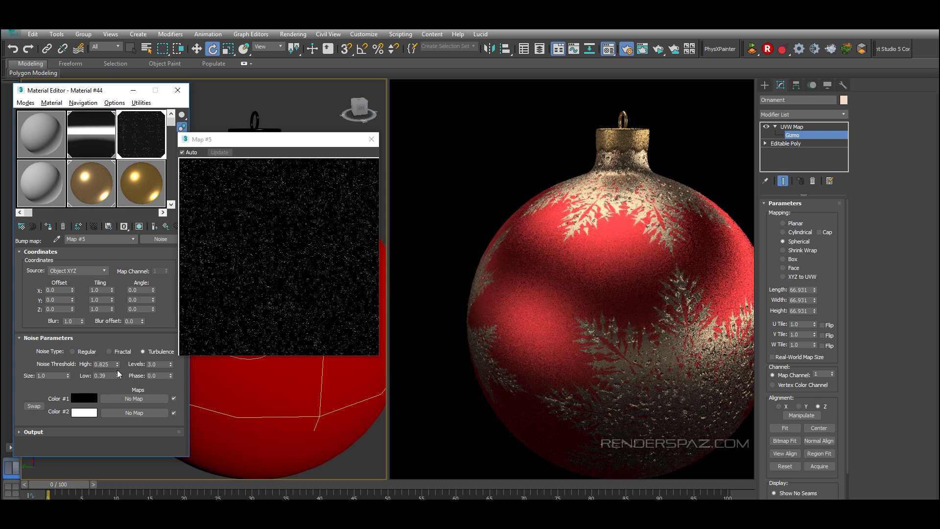
click(33, 405)
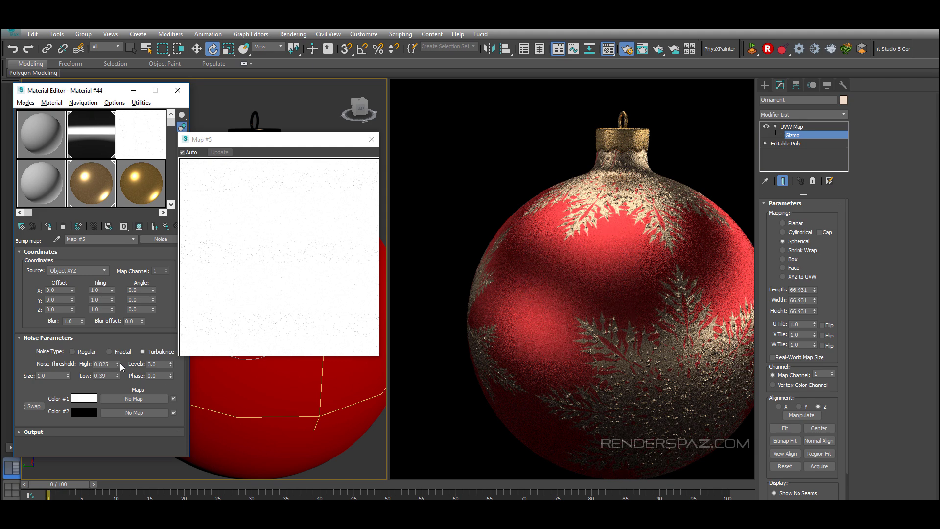
drag(122, 380, 113, 385)
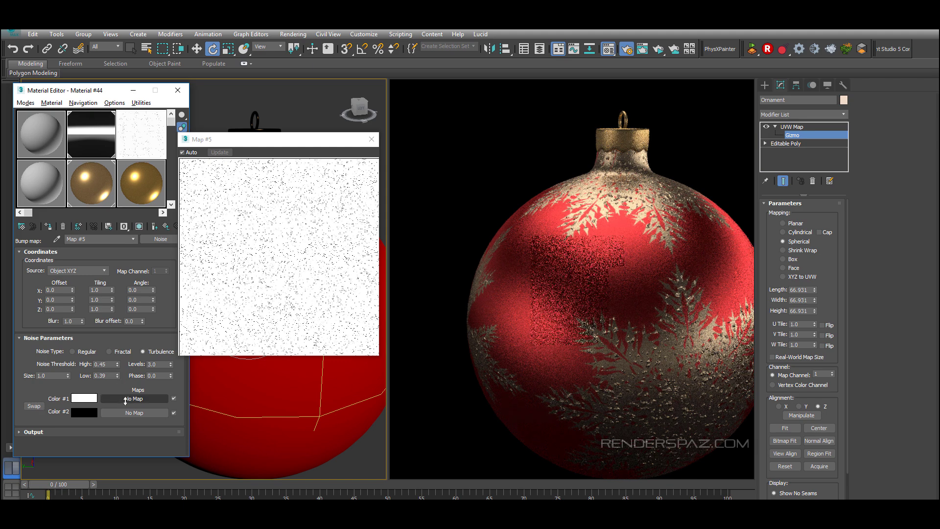
Step: Return to the coat material's maps list and close the map preview window
click(167, 226)
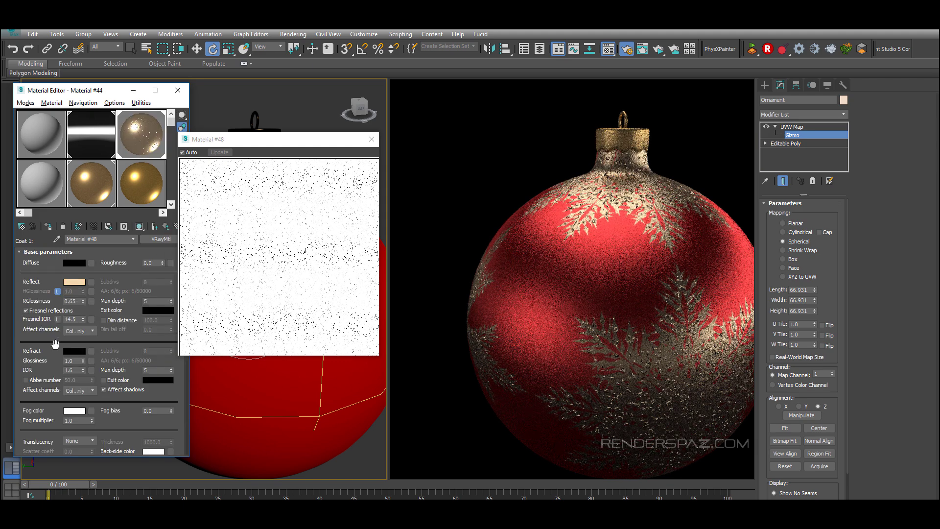
scroll(21, 393, down, 5)
scroll(19, 397, down, 6)
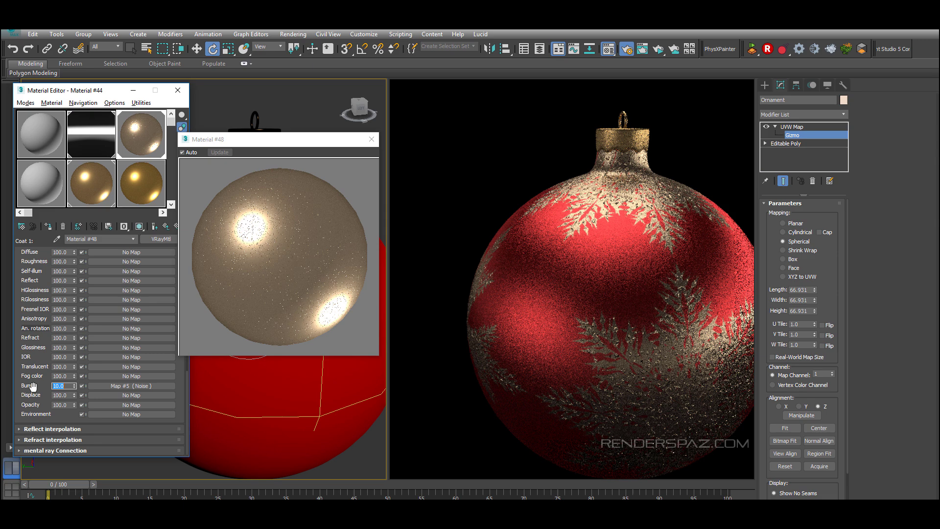
click(373, 139)
Step: Select the ornament material and assign a Noise map to its base layer's reflection glossiness
click(41, 183)
click(56, 238)
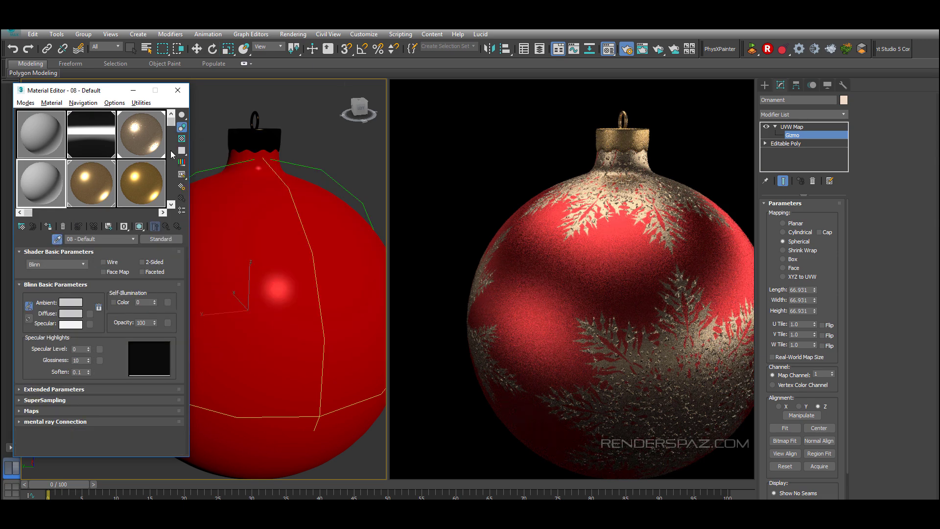
click(145, 136)
click(89, 266)
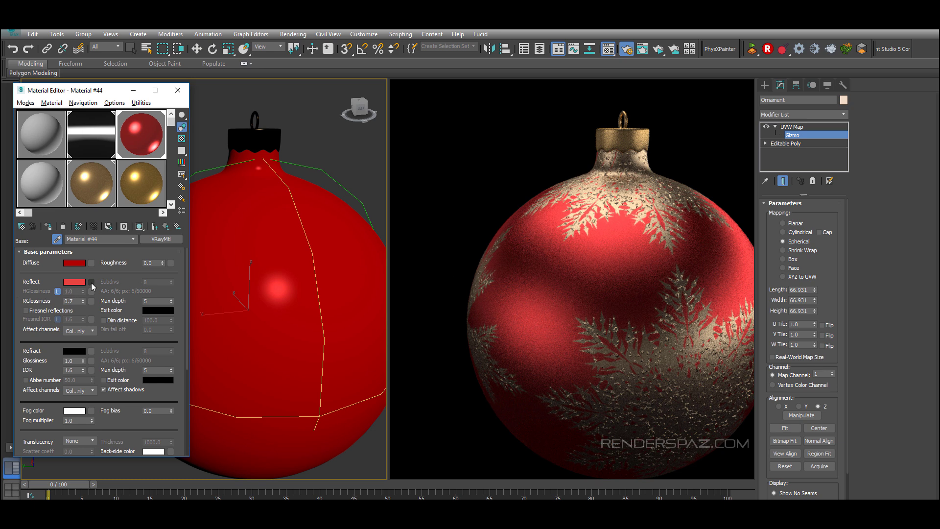
click(91, 300)
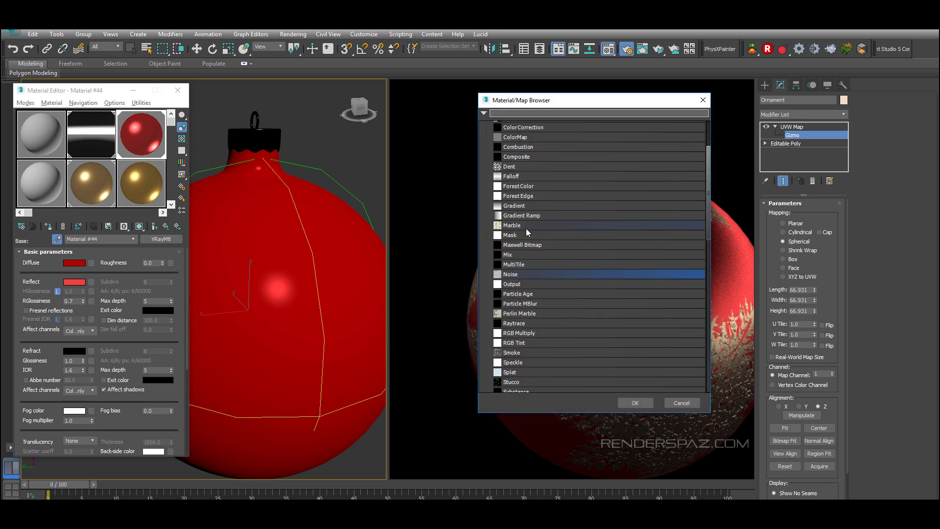
double_click(523, 264)
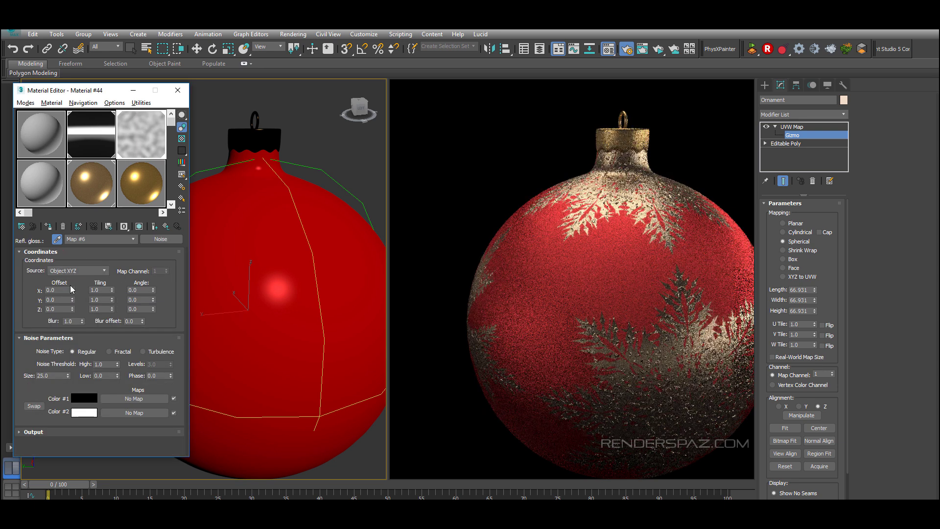
Step: Set the glossiness noise size to 10 and its X tiling to about 58.5
drag(67, 394, 64, 441)
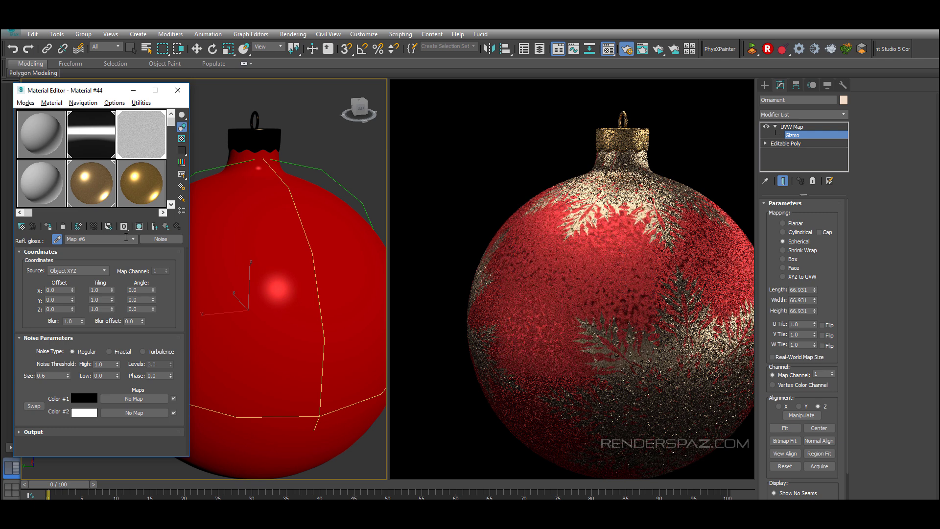
drag(121, 258, 148, 86)
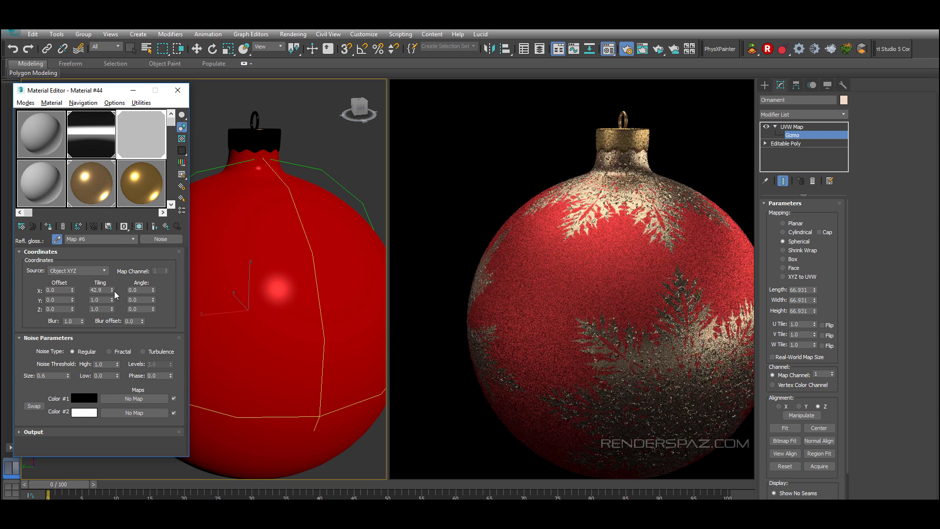
drag(112, 291, 134, 215)
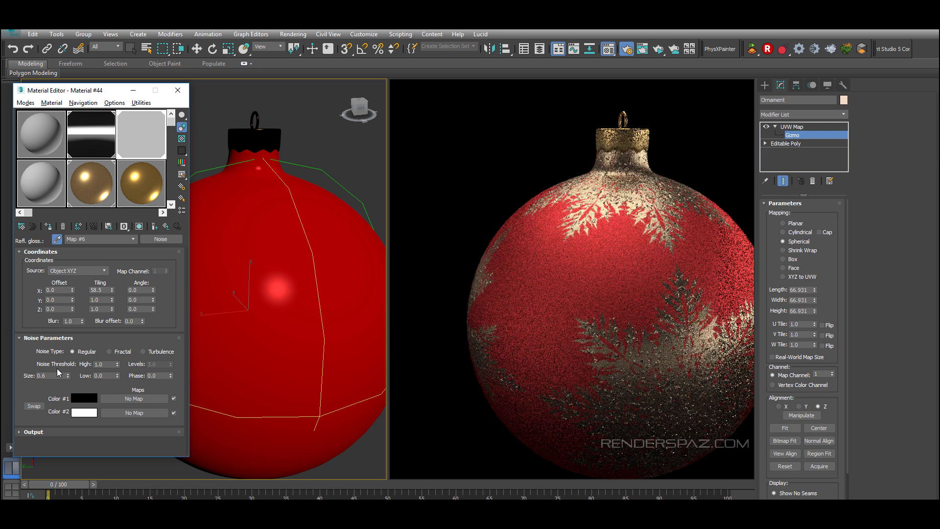
drag(68, 375, 79, 328)
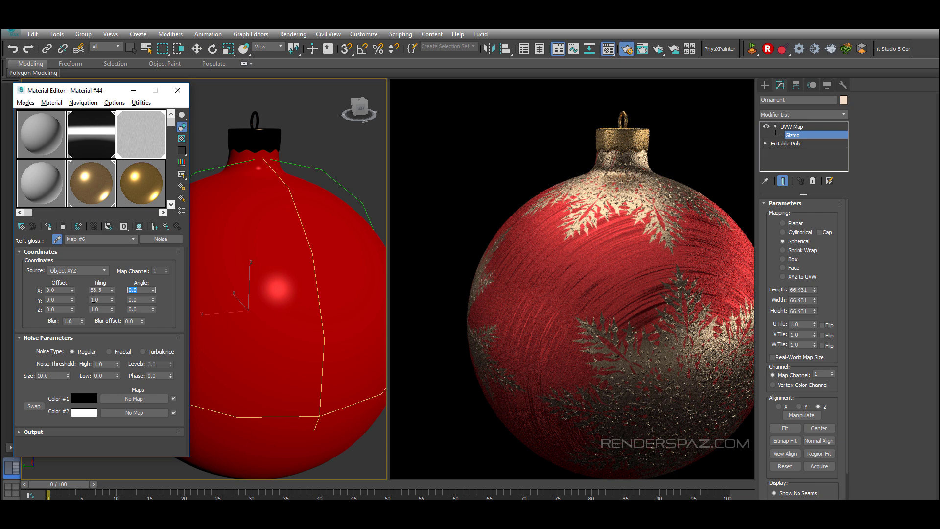
text(0)
key(Return)
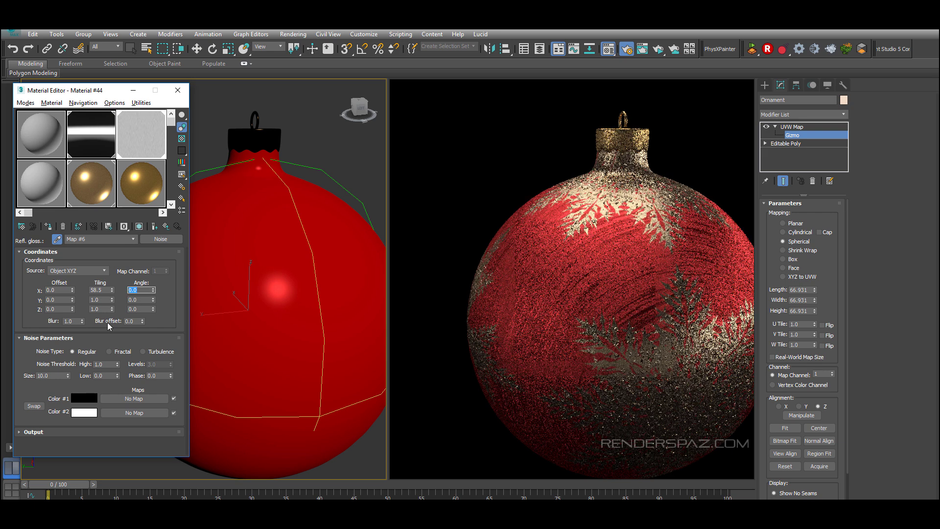
Step: Reset the glossiness noise's X tiling and set its tiling to 3.0 in X and 60.0 in Y
right_click(111, 290)
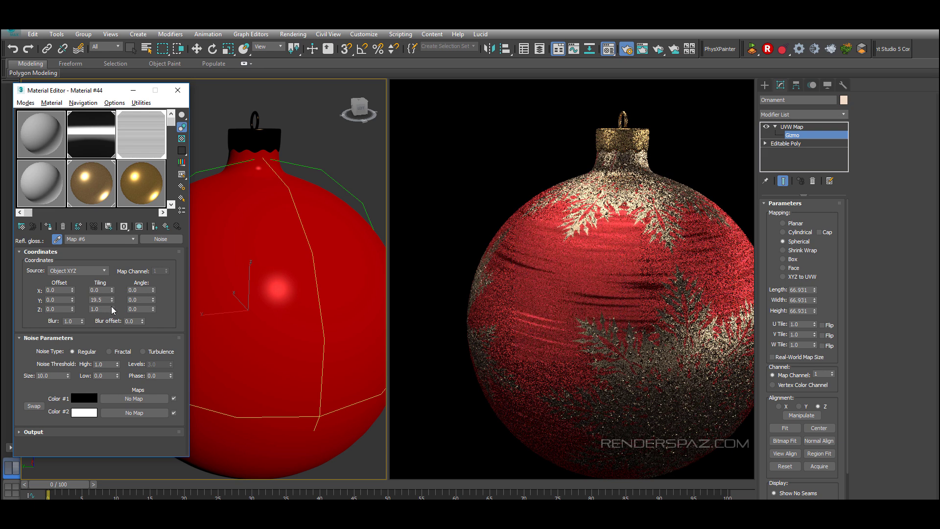
mouse_move(112, 300)
mouse_down()
mouse_move(108, 202)
mouse_move(119, 157)
mouse_move(83, 292)
mouse_move(124, 252)
mouse_up()
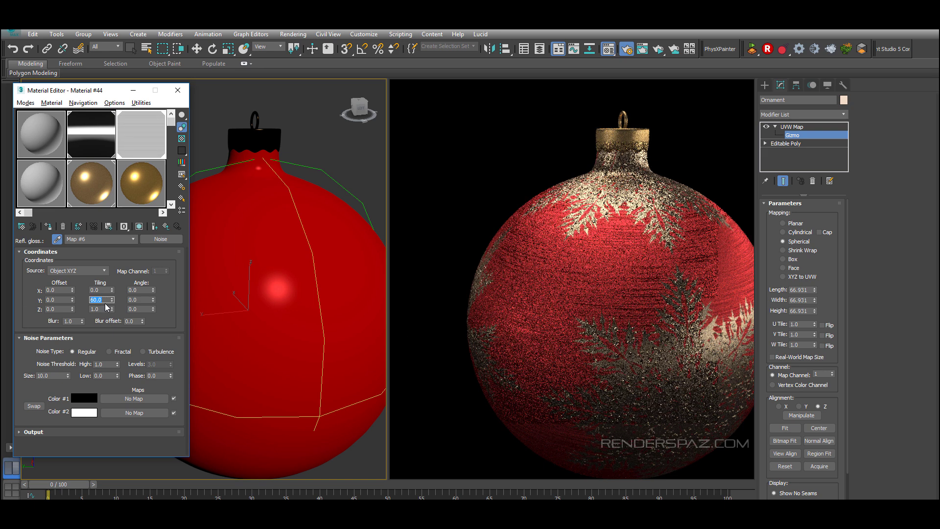
drag(112, 289, 112, 273)
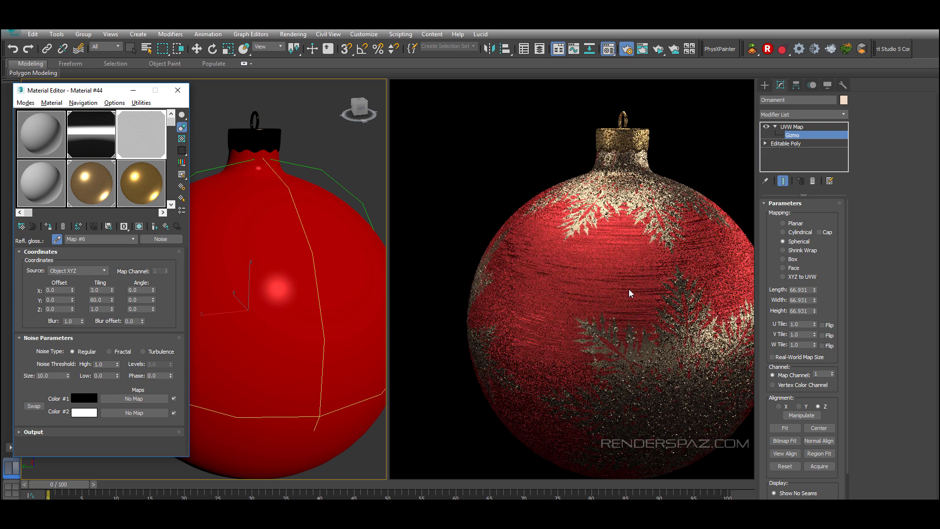
Step: Go back to the base material's maps and set the reflection glossiness map amount to 50
click(166, 227)
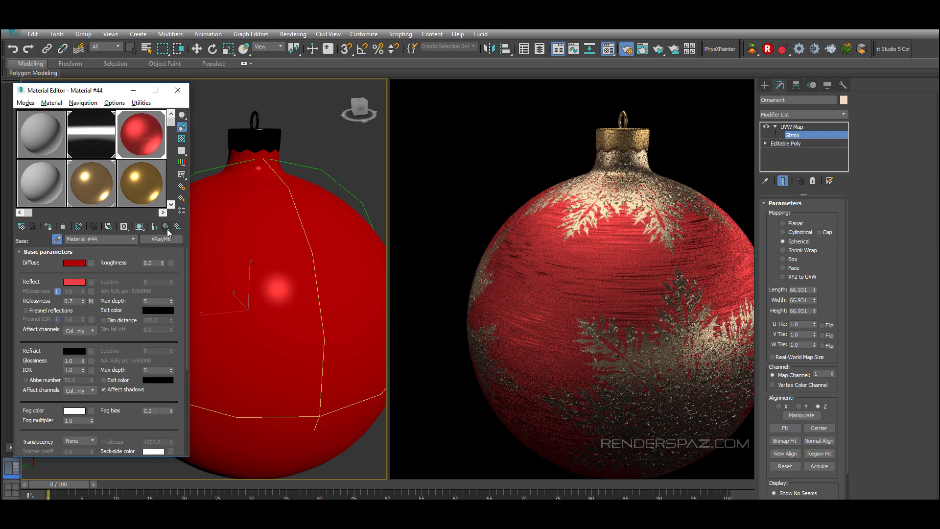
scroll(23, 321, down, 10)
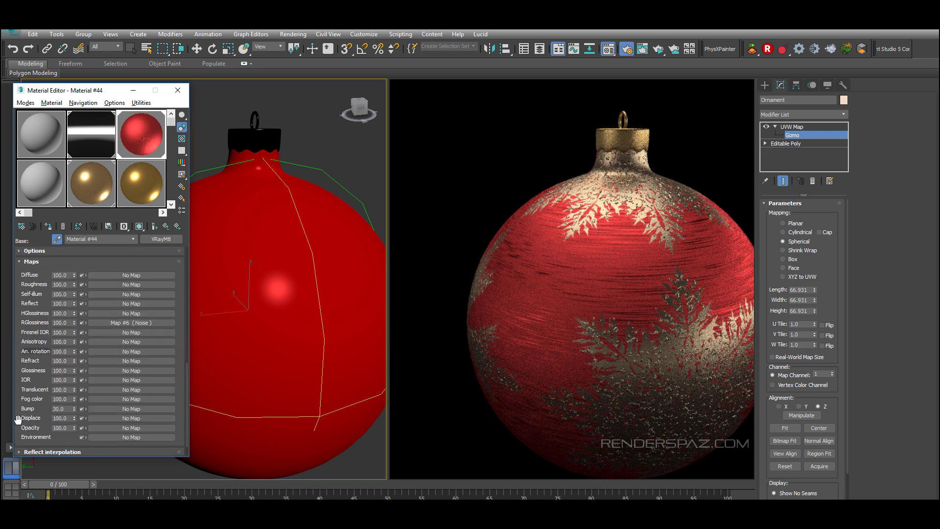
text(50)
key(Return)
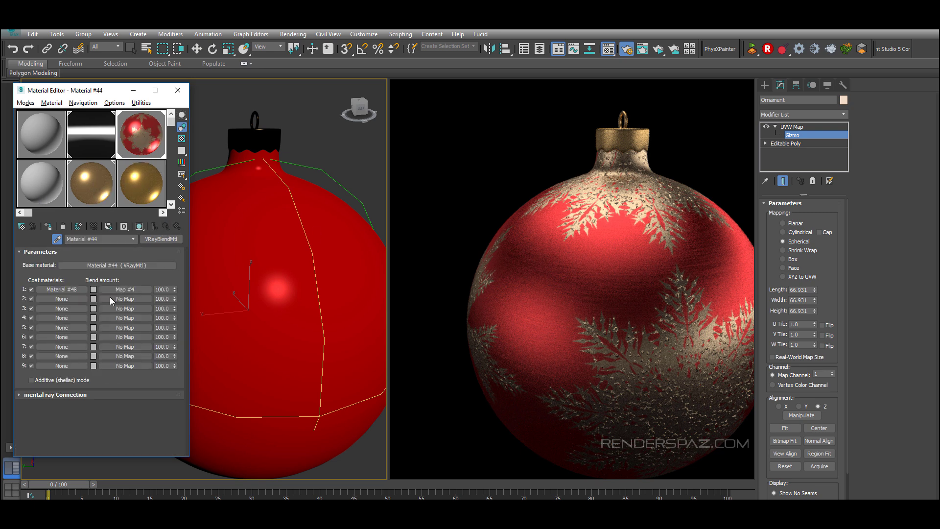
Step: Reopen the coat's bump noise and set its size to 0.8, high threshold 0.38 and low 0.189
click(77, 289)
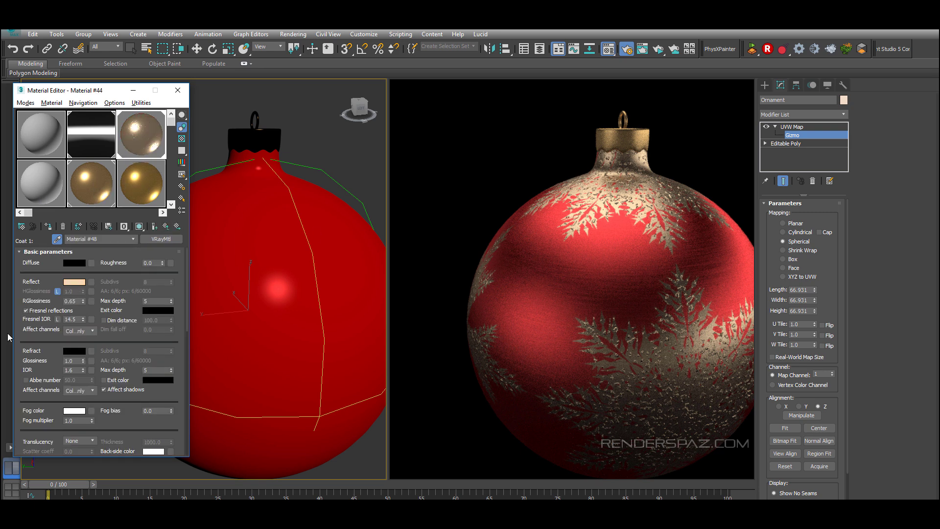
scroll(86, 362, down, 15)
click(86, 370)
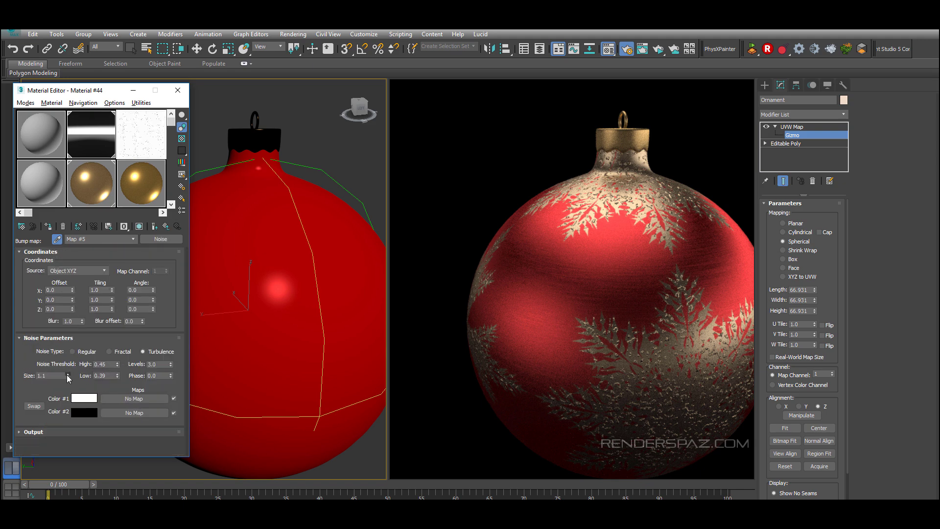
drag(67, 371, 64, 379)
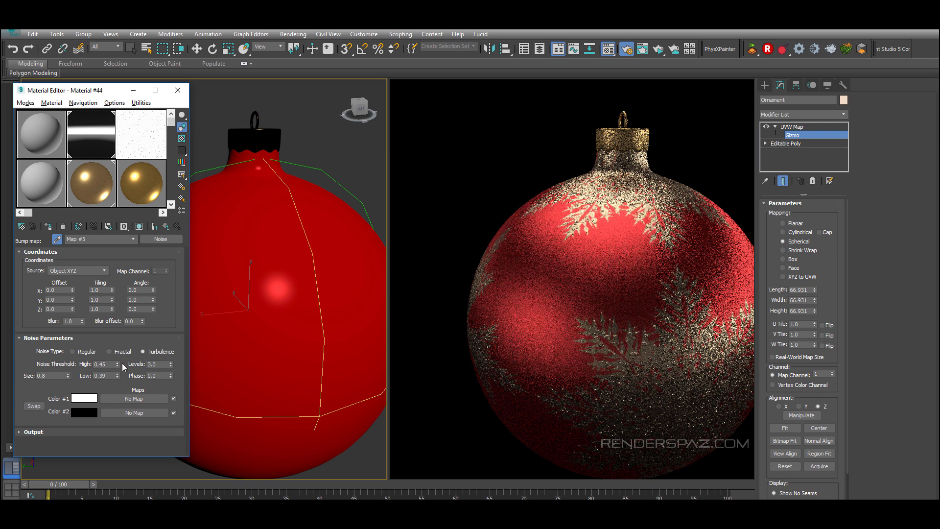
drag(117, 362, 117, 392)
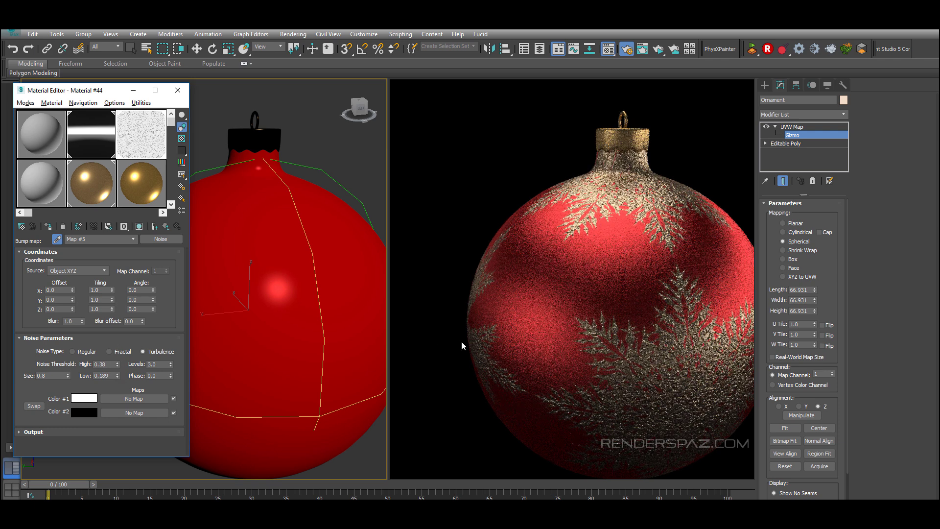
Step: Close the Material Editor and activate the rotate tool in the viewport
click(177, 93)
scroll(264, 332, down, 3)
key(e)
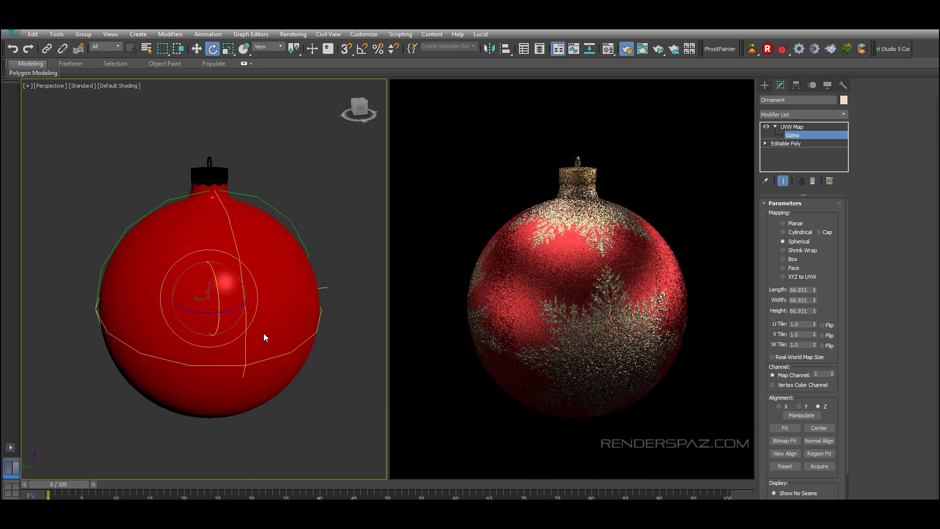